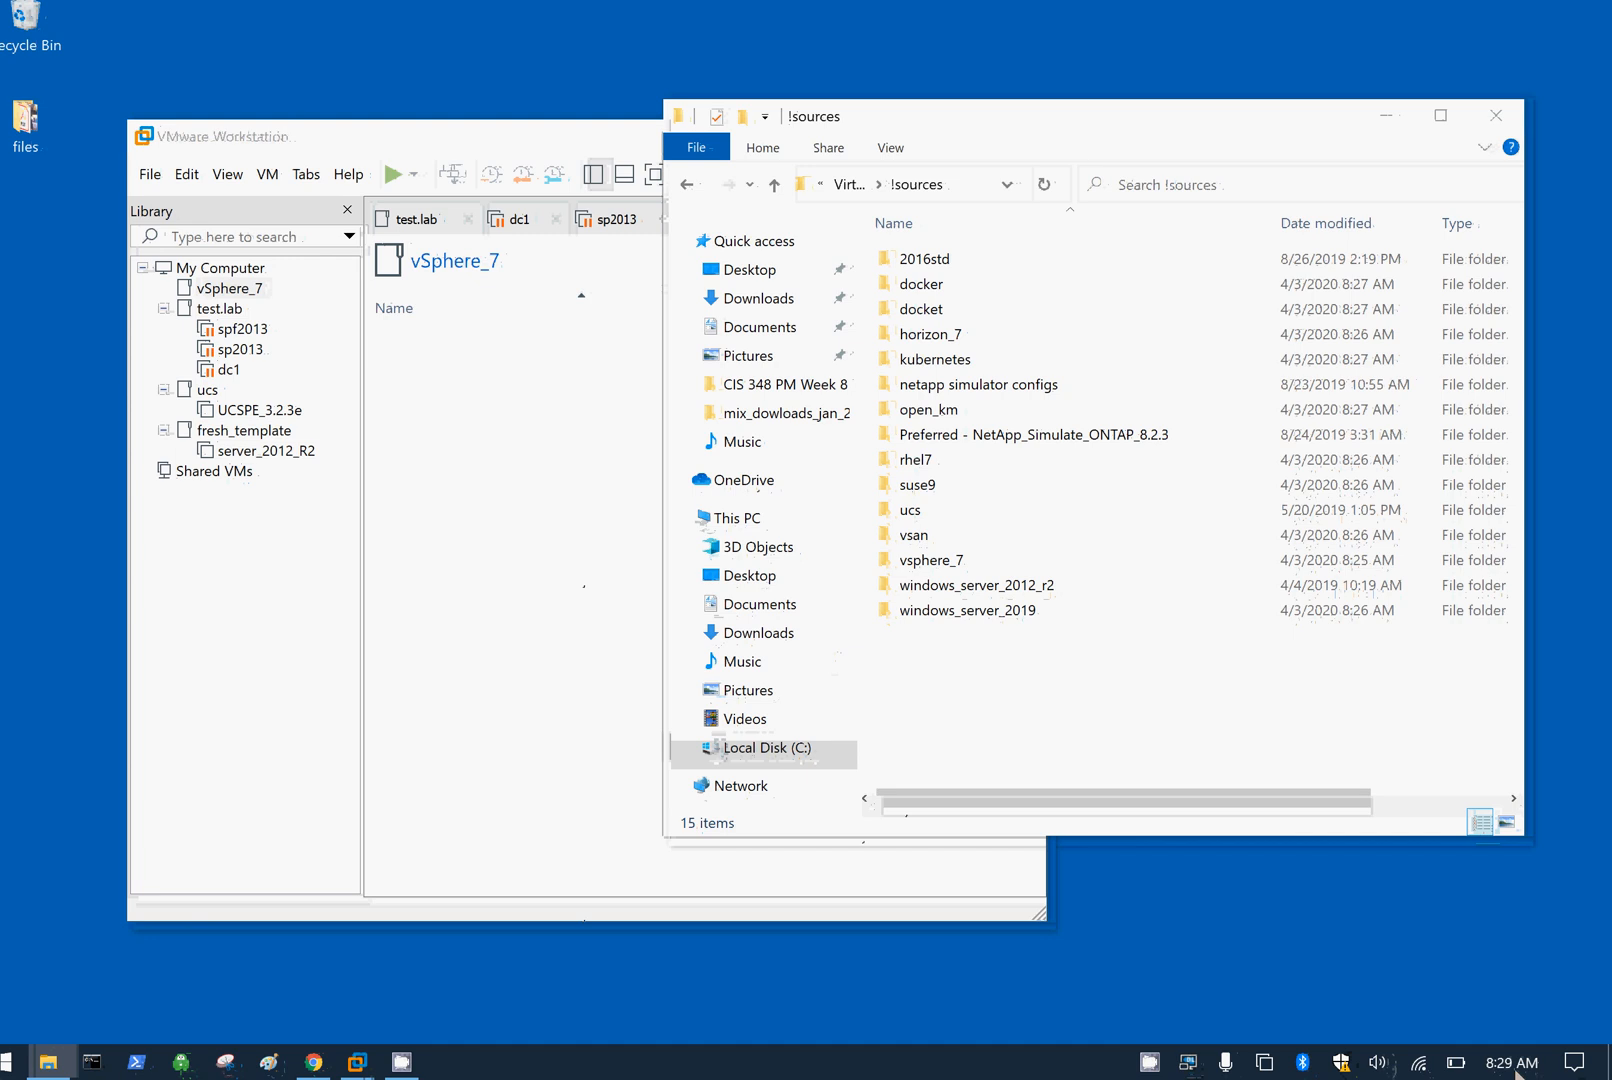
Step: Check today's date and time on the taskbar clock, then close the panel
left_click(1515, 1066)
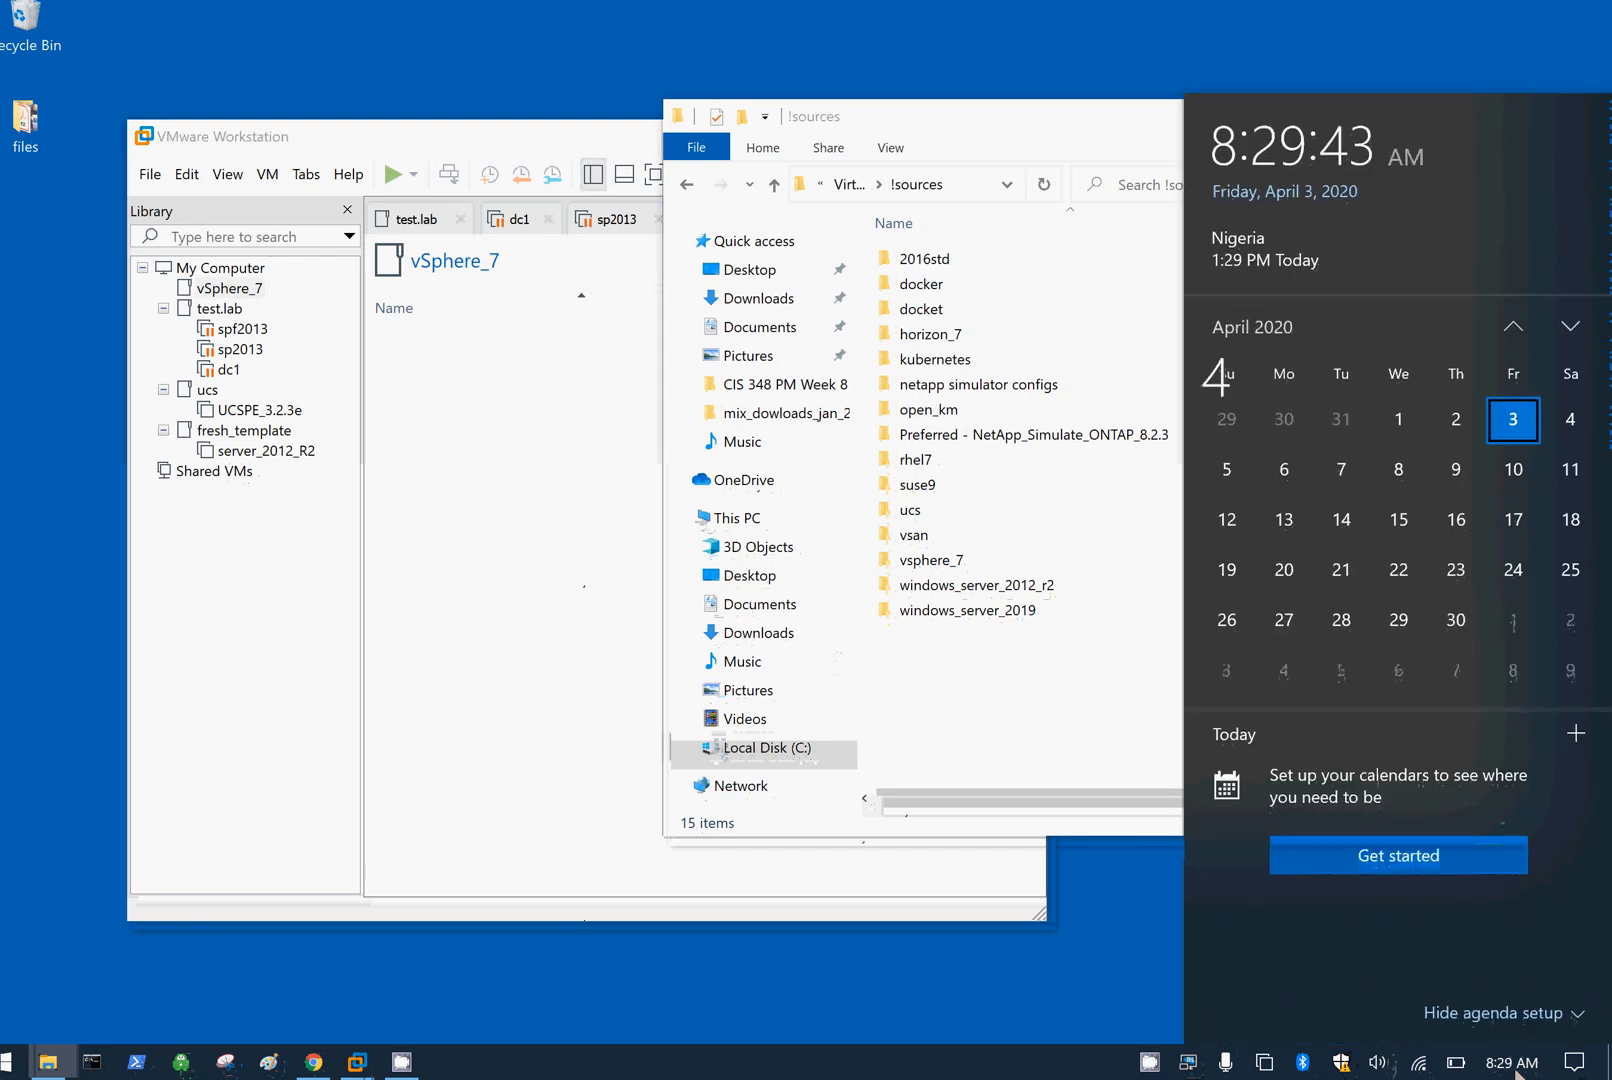
left_click(497, 1033)
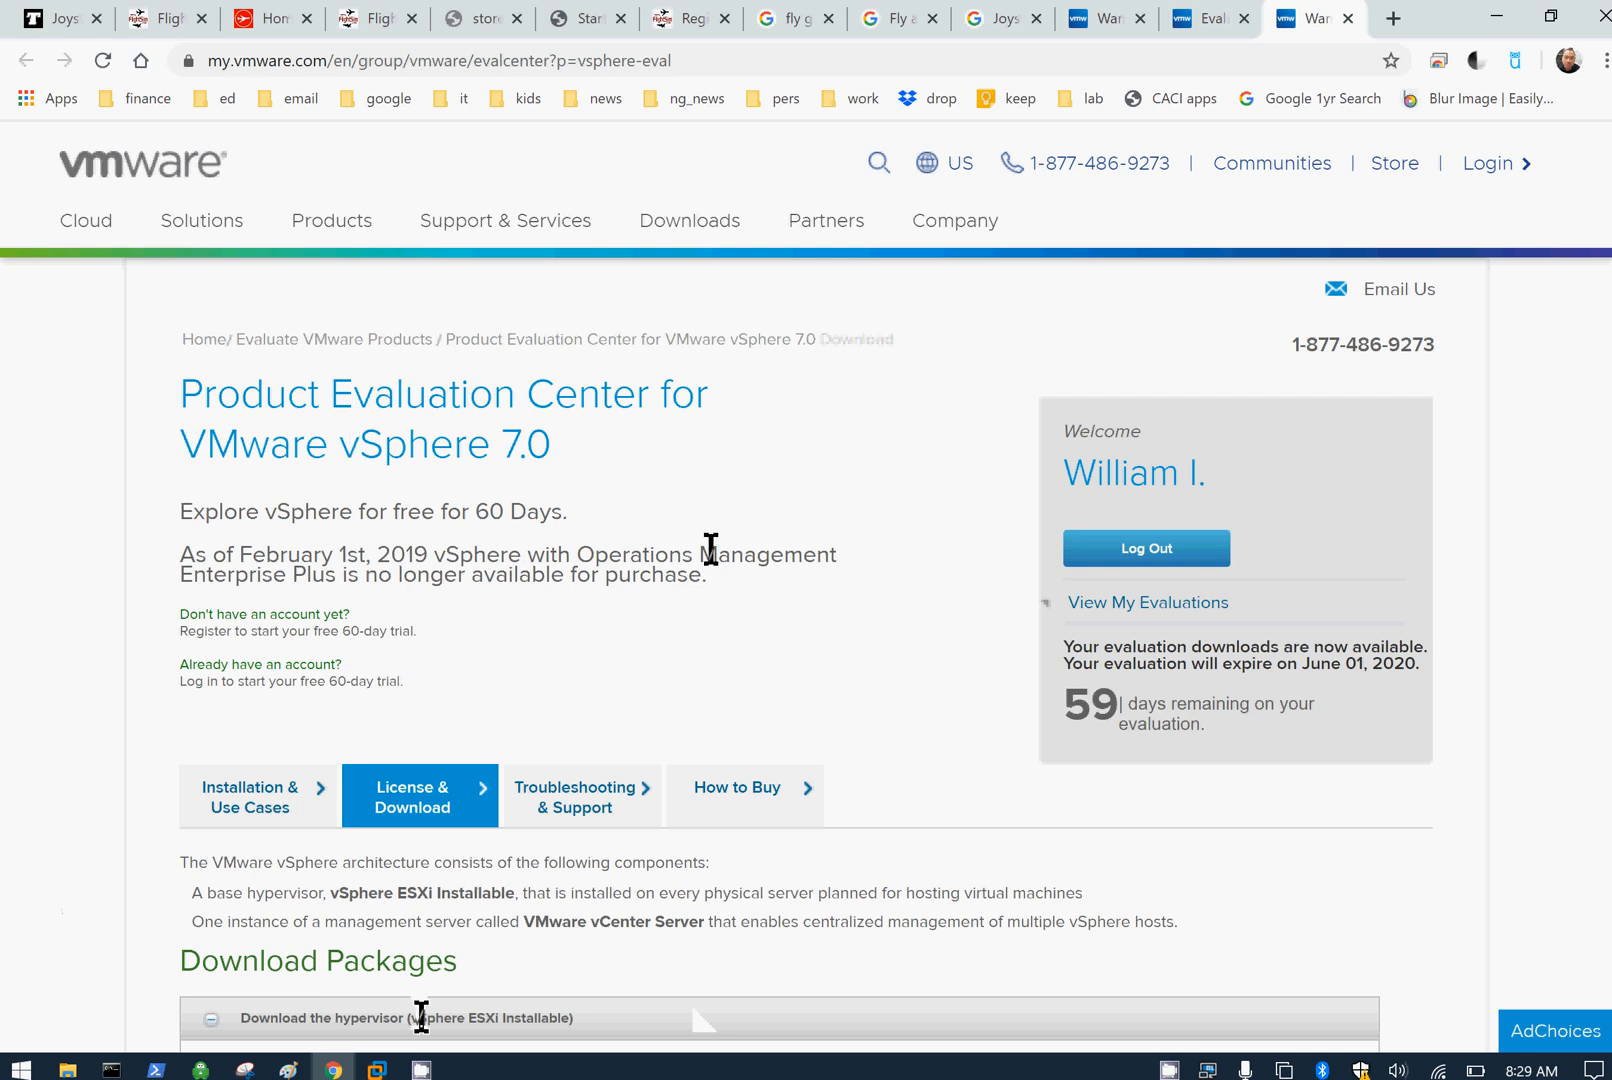
Step: Check the ESXi 7.0 ISO image release date under Download Packages, then minimize Chrome
scroll(702, 655, "down", 4)
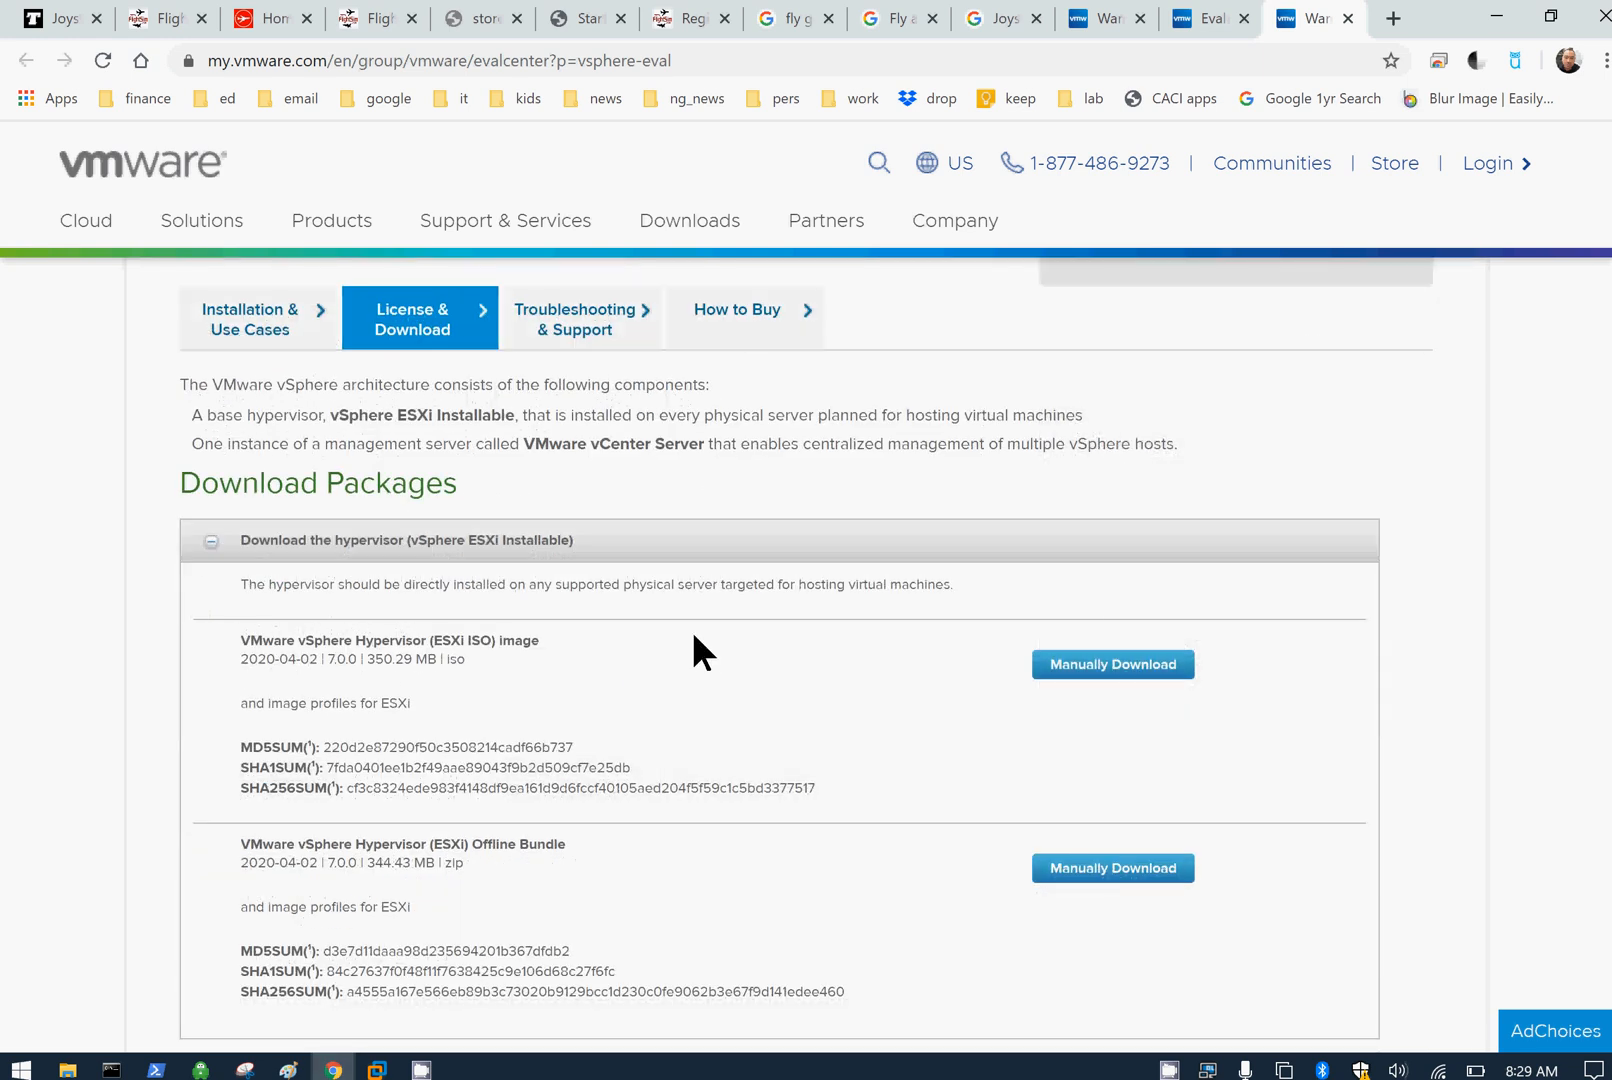
scroll(695, 637, "down", 4)
scroll(694, 636, "up", 4)
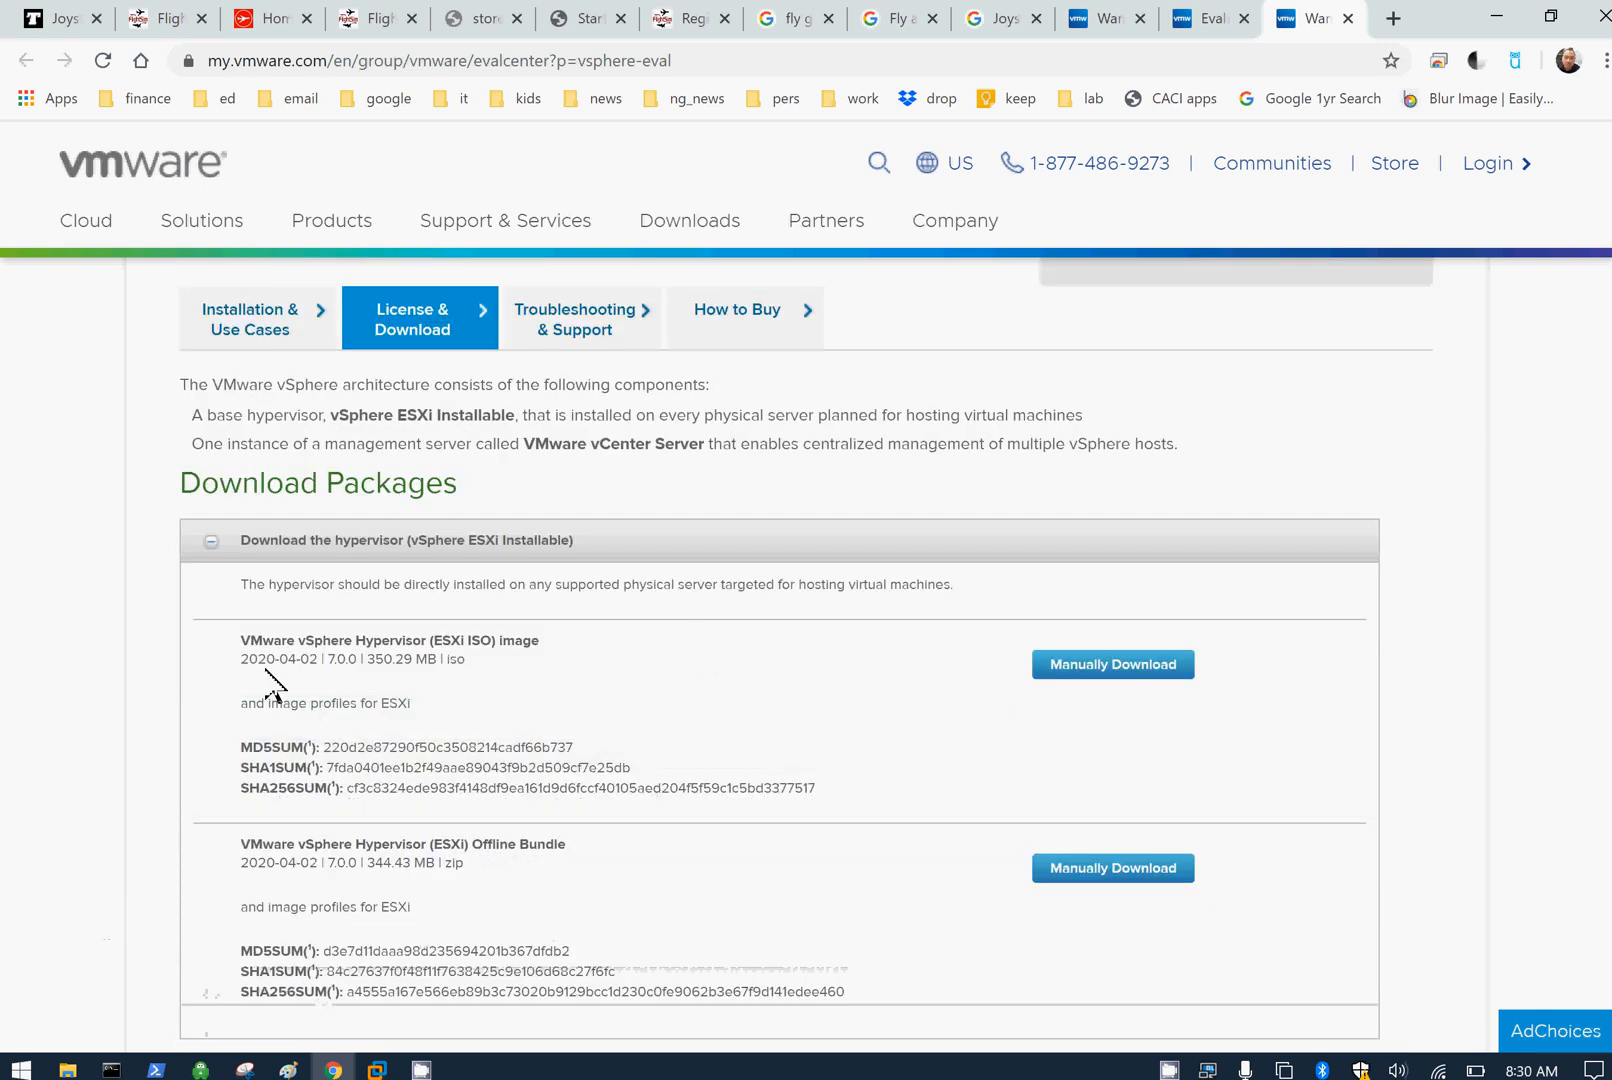
left_click_drag(241, 659, 306, 666)
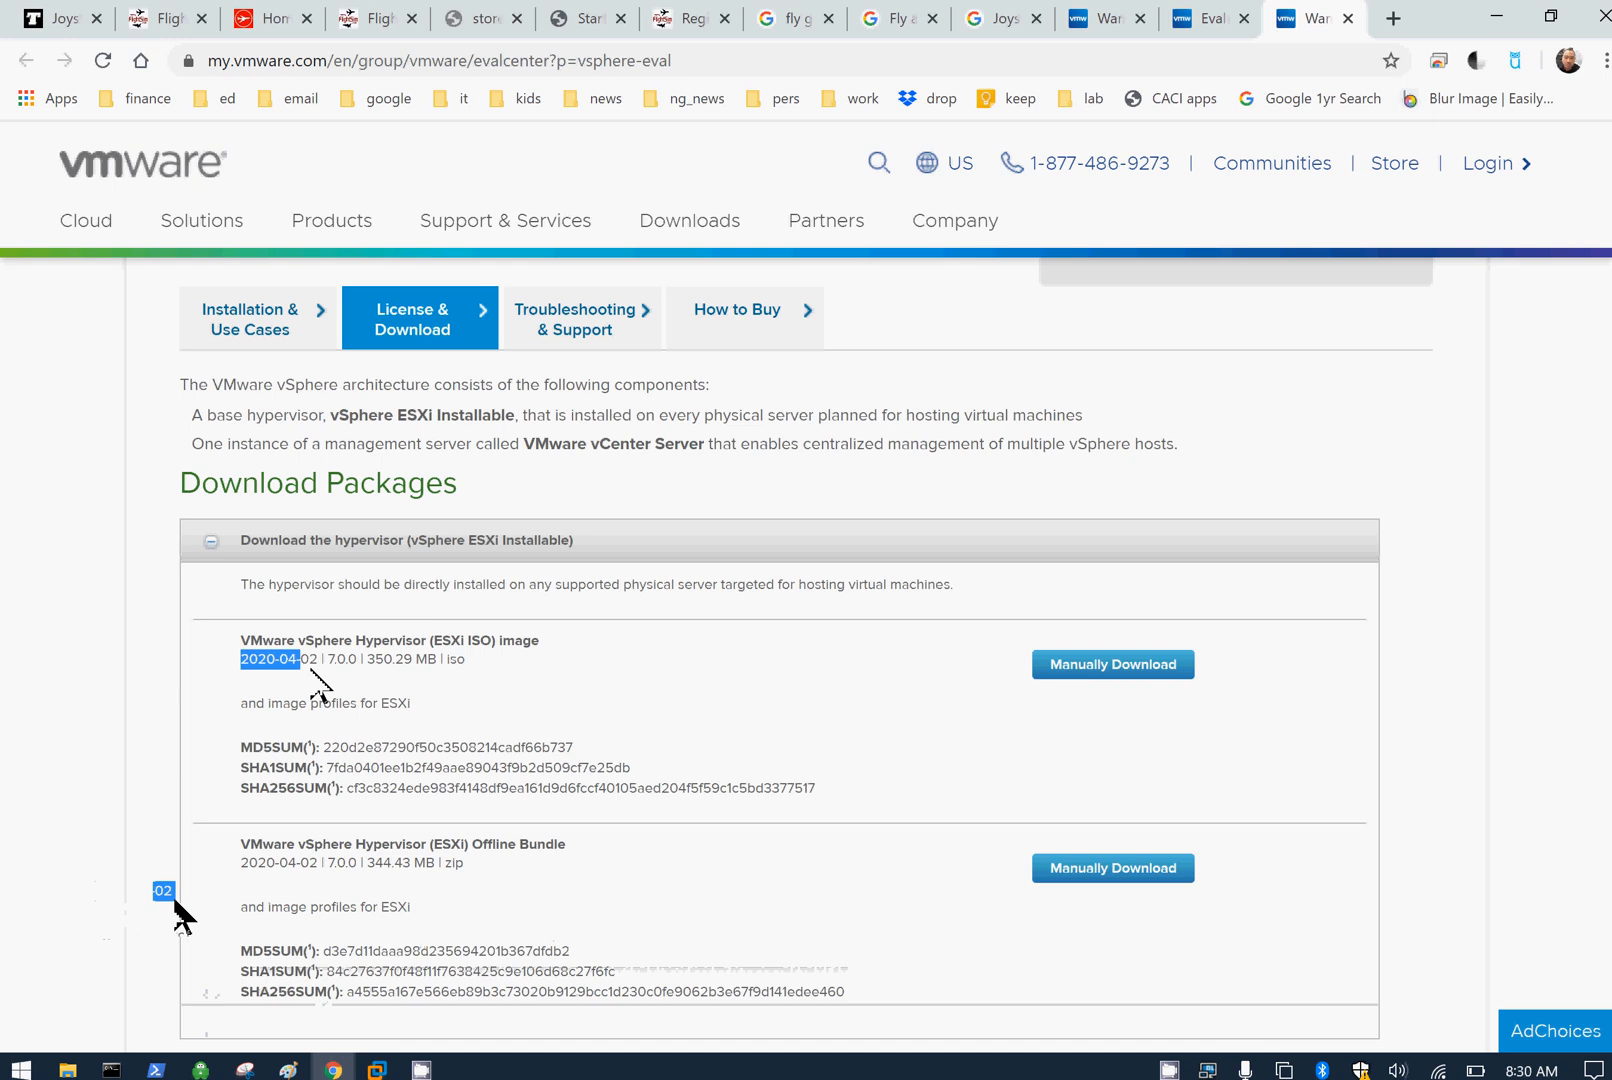
left_click(417, 696)
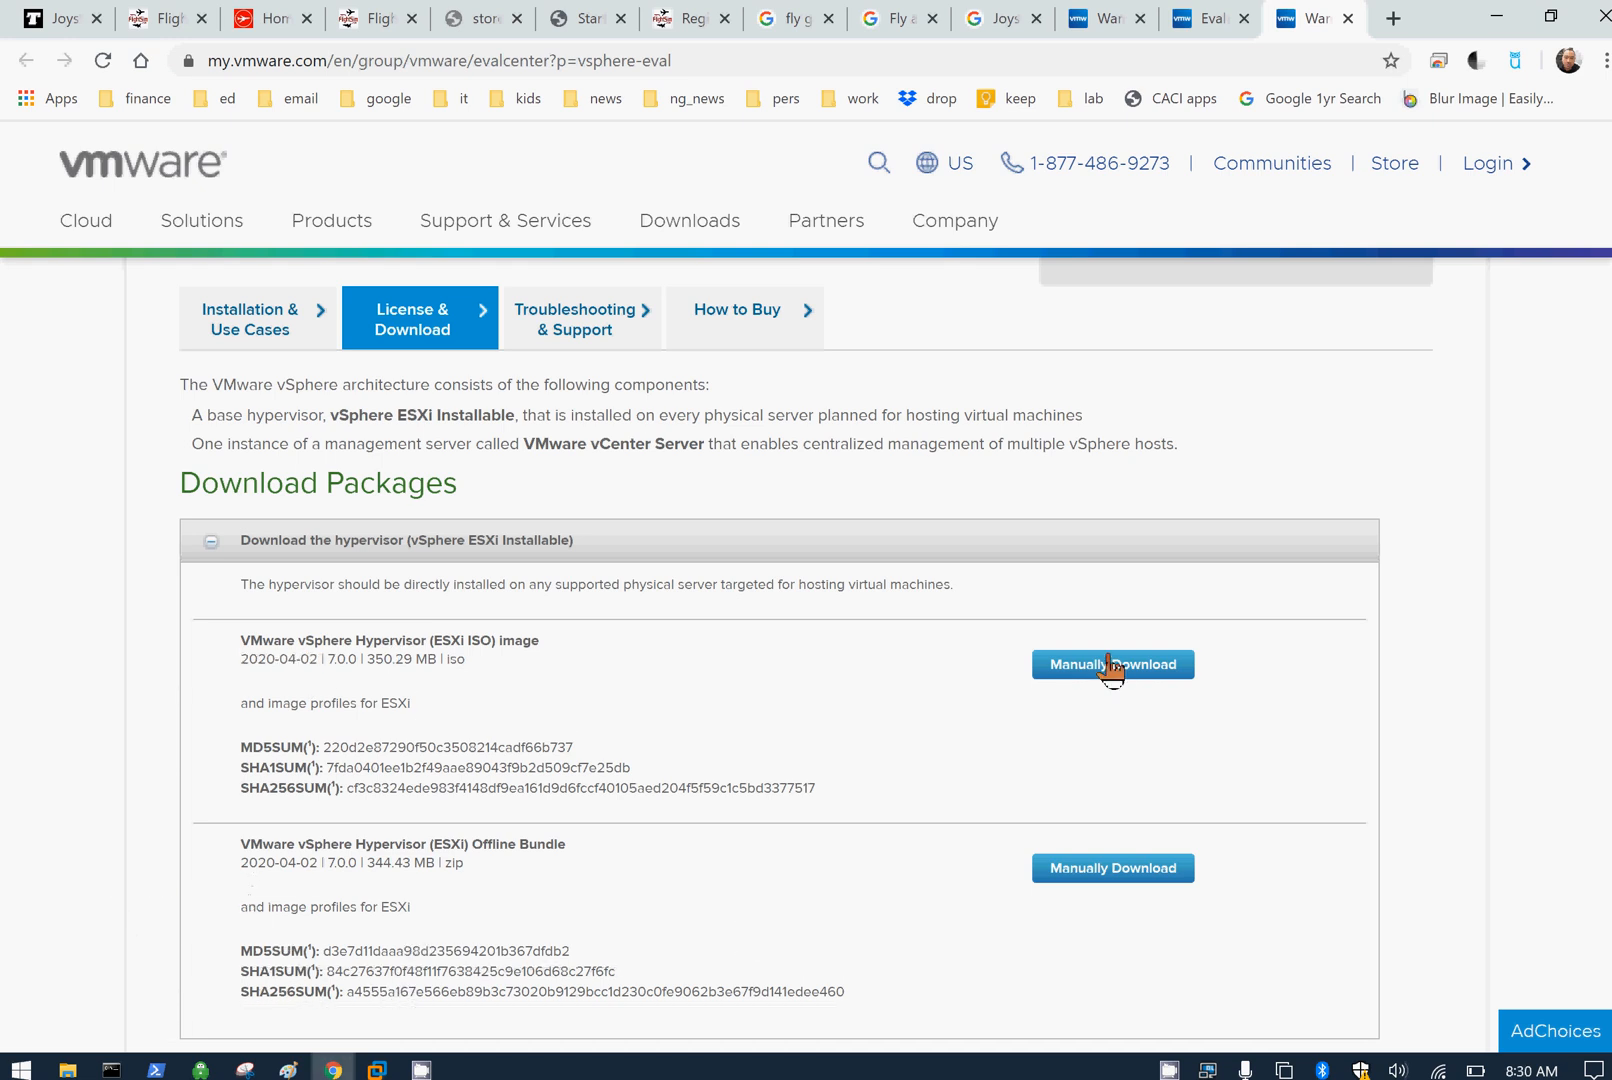
left_click(1496, 16)
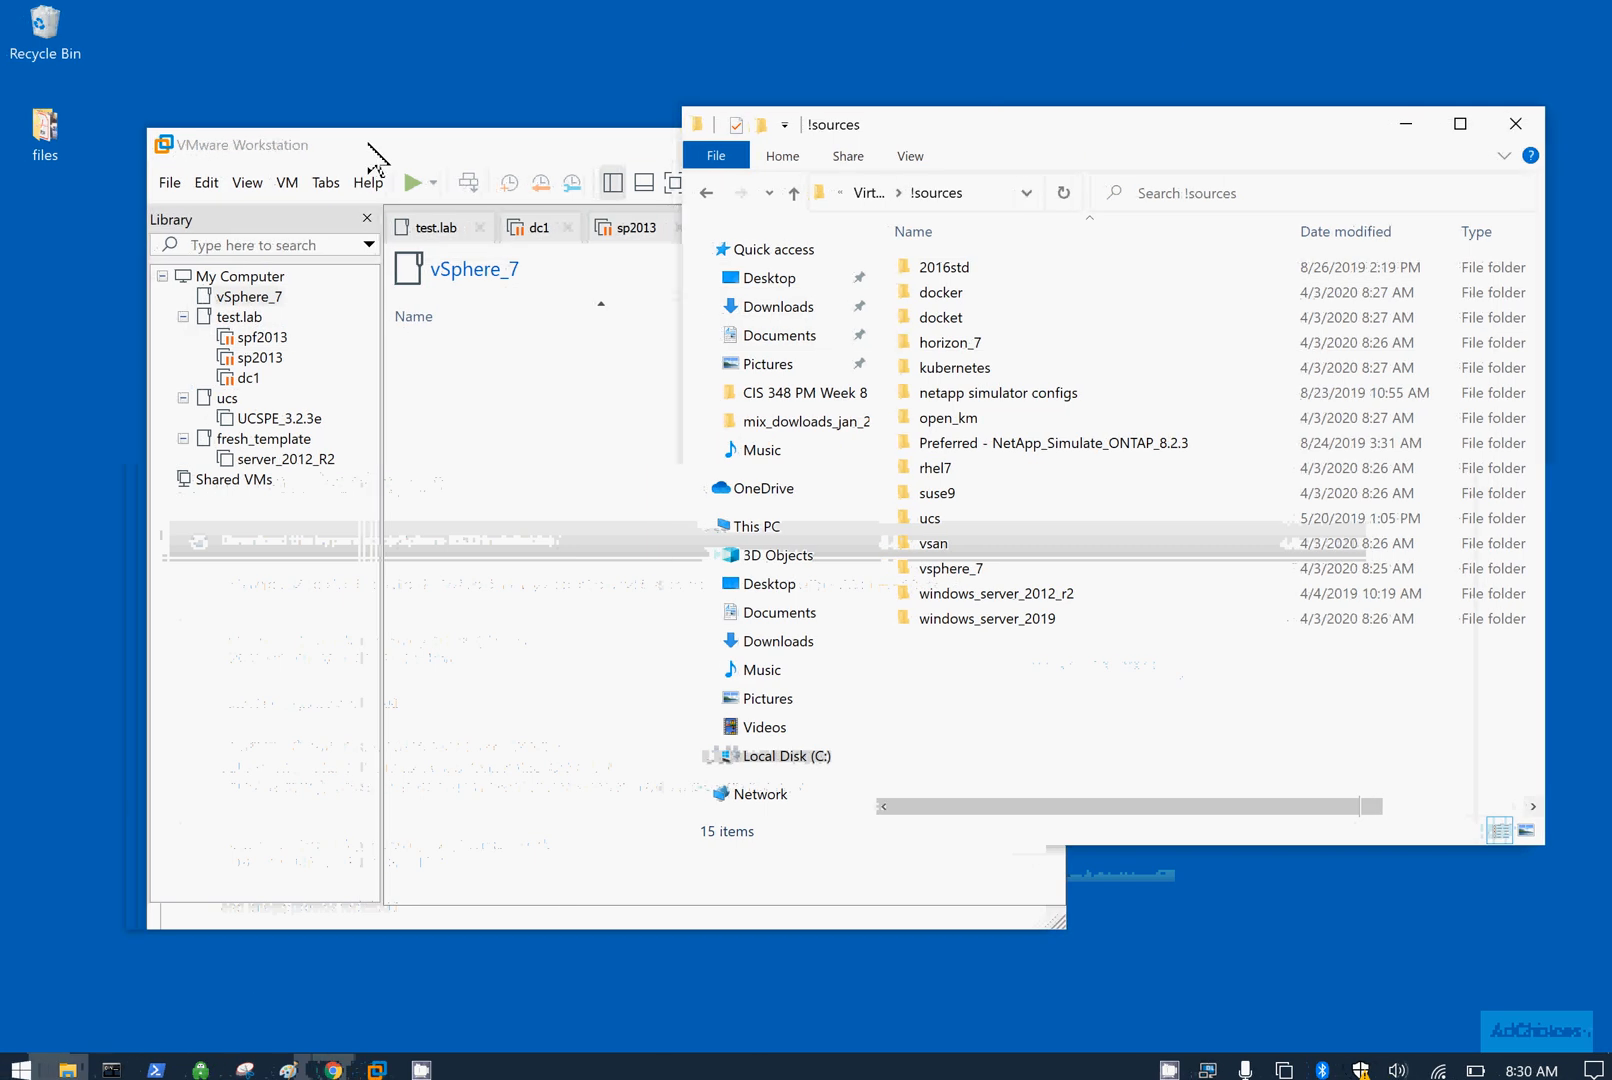
Step: Widen File Explorer, open C:\Virtual Machines, and move the window aside
left_click_drag(678, 365, 232, 806)
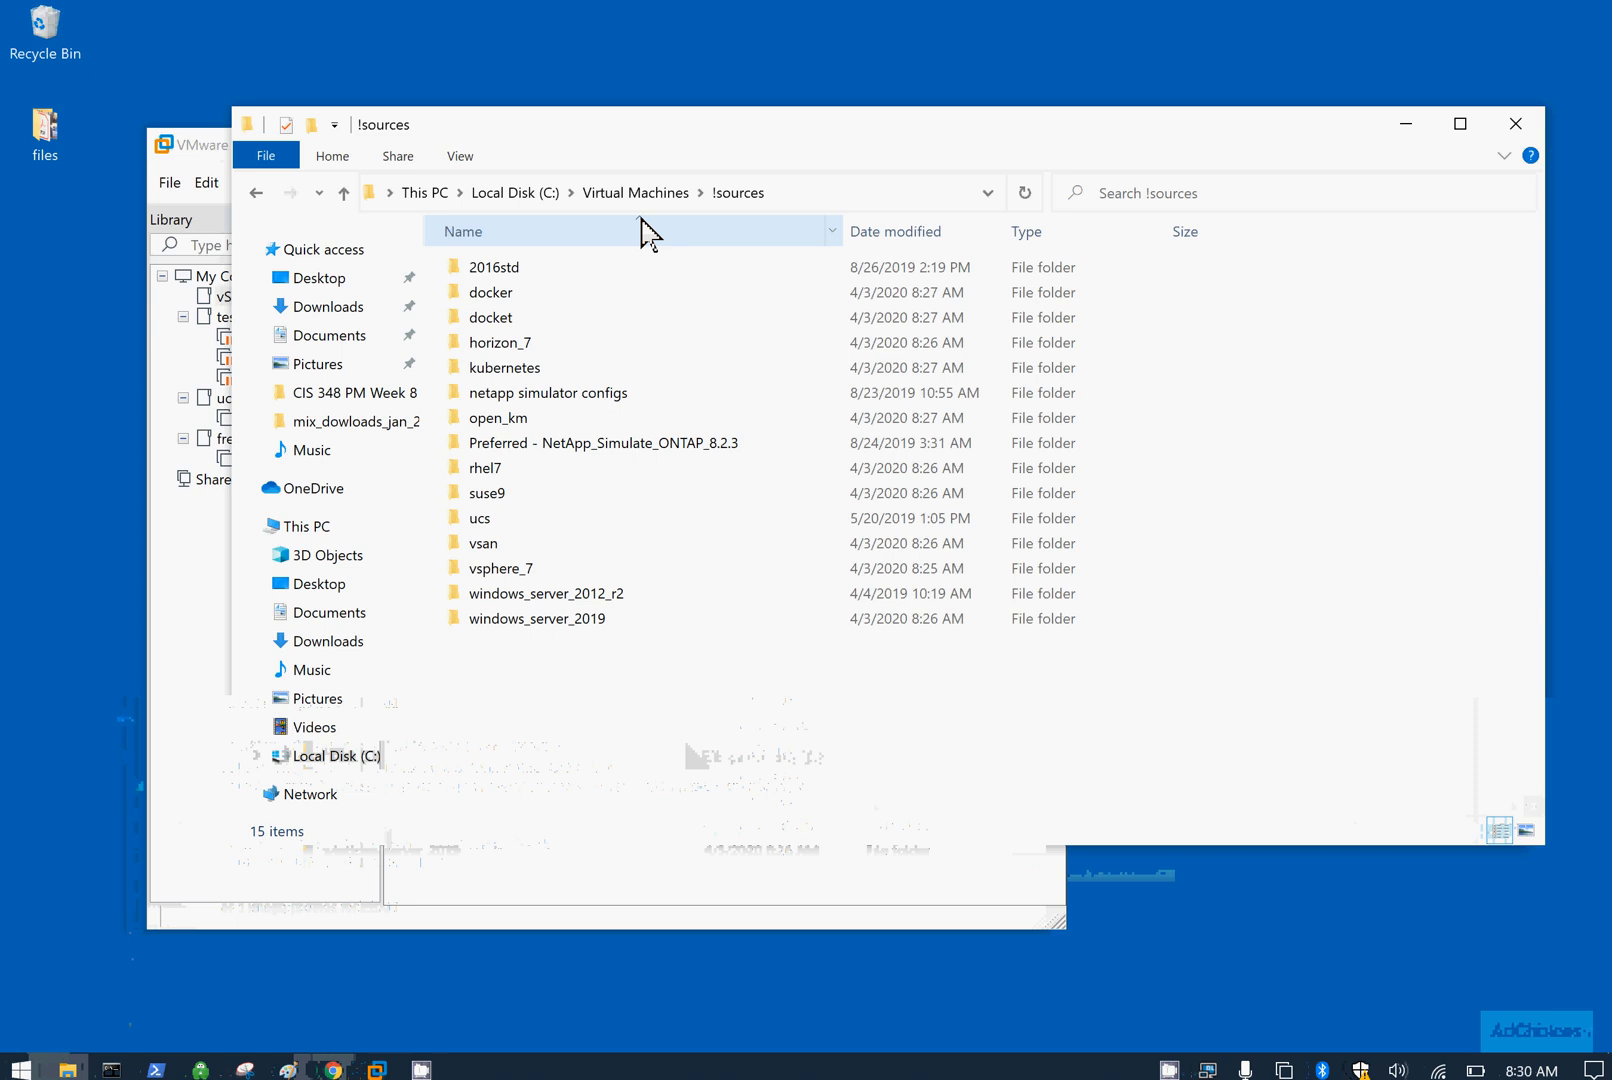
left_click(512, 196)
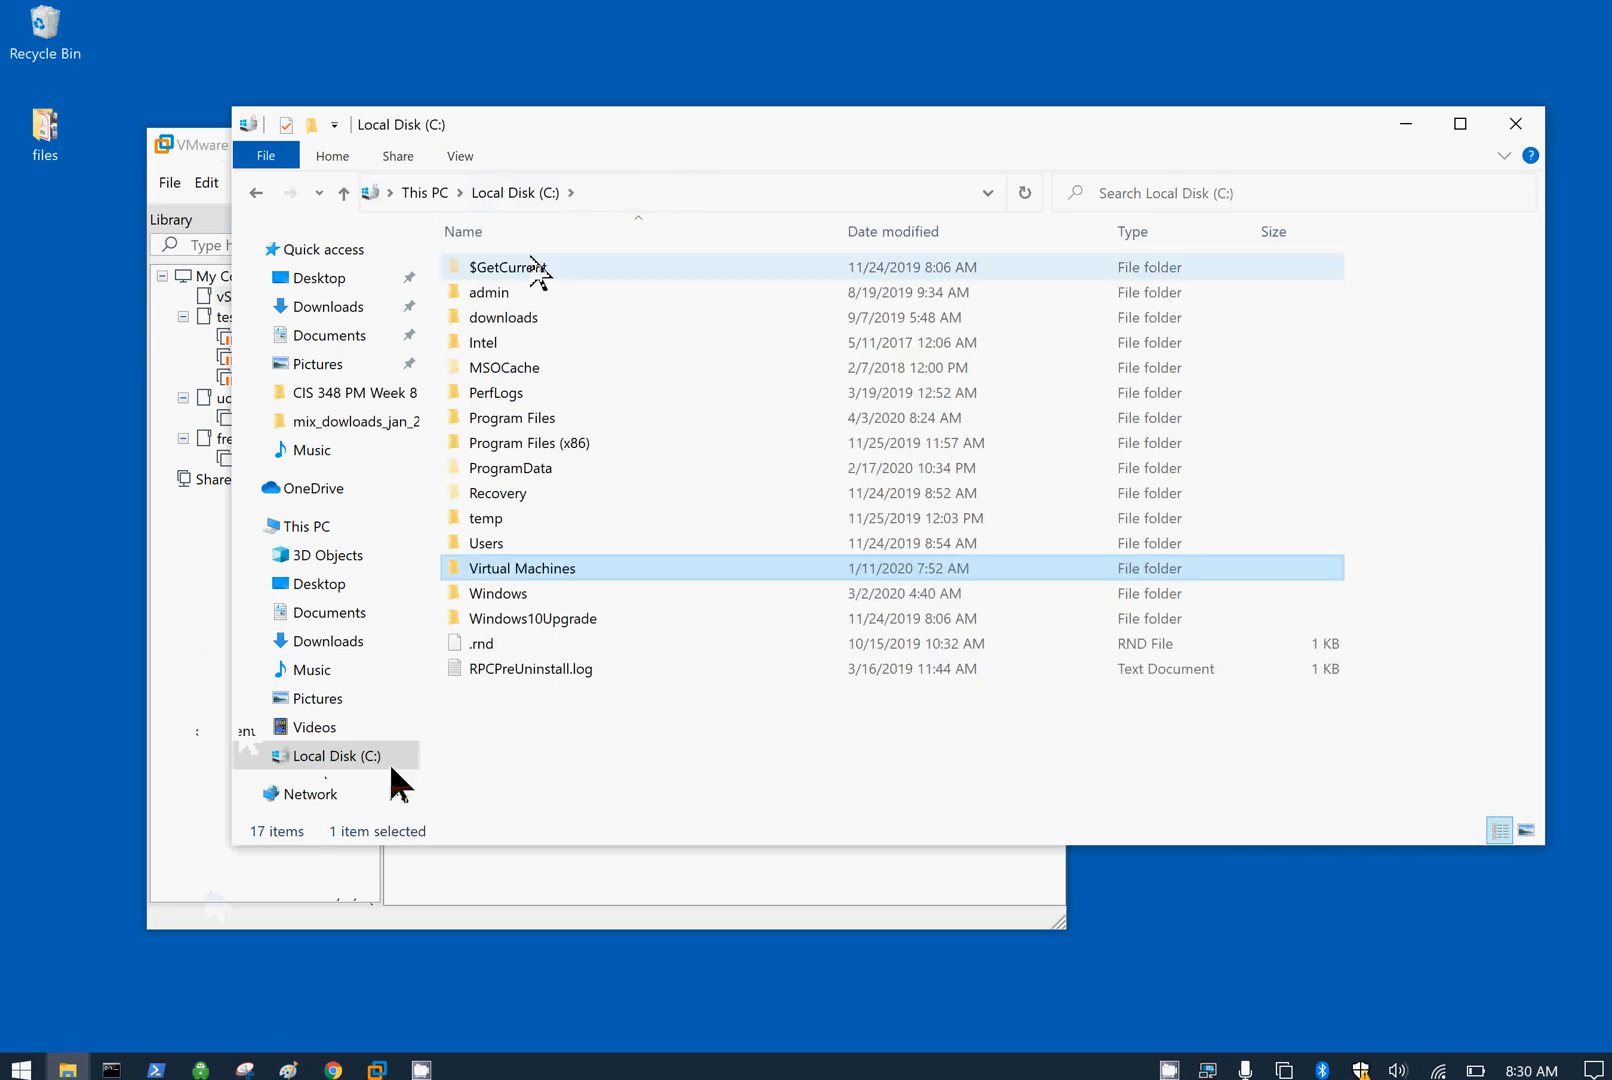
mouse_move(539, 567)
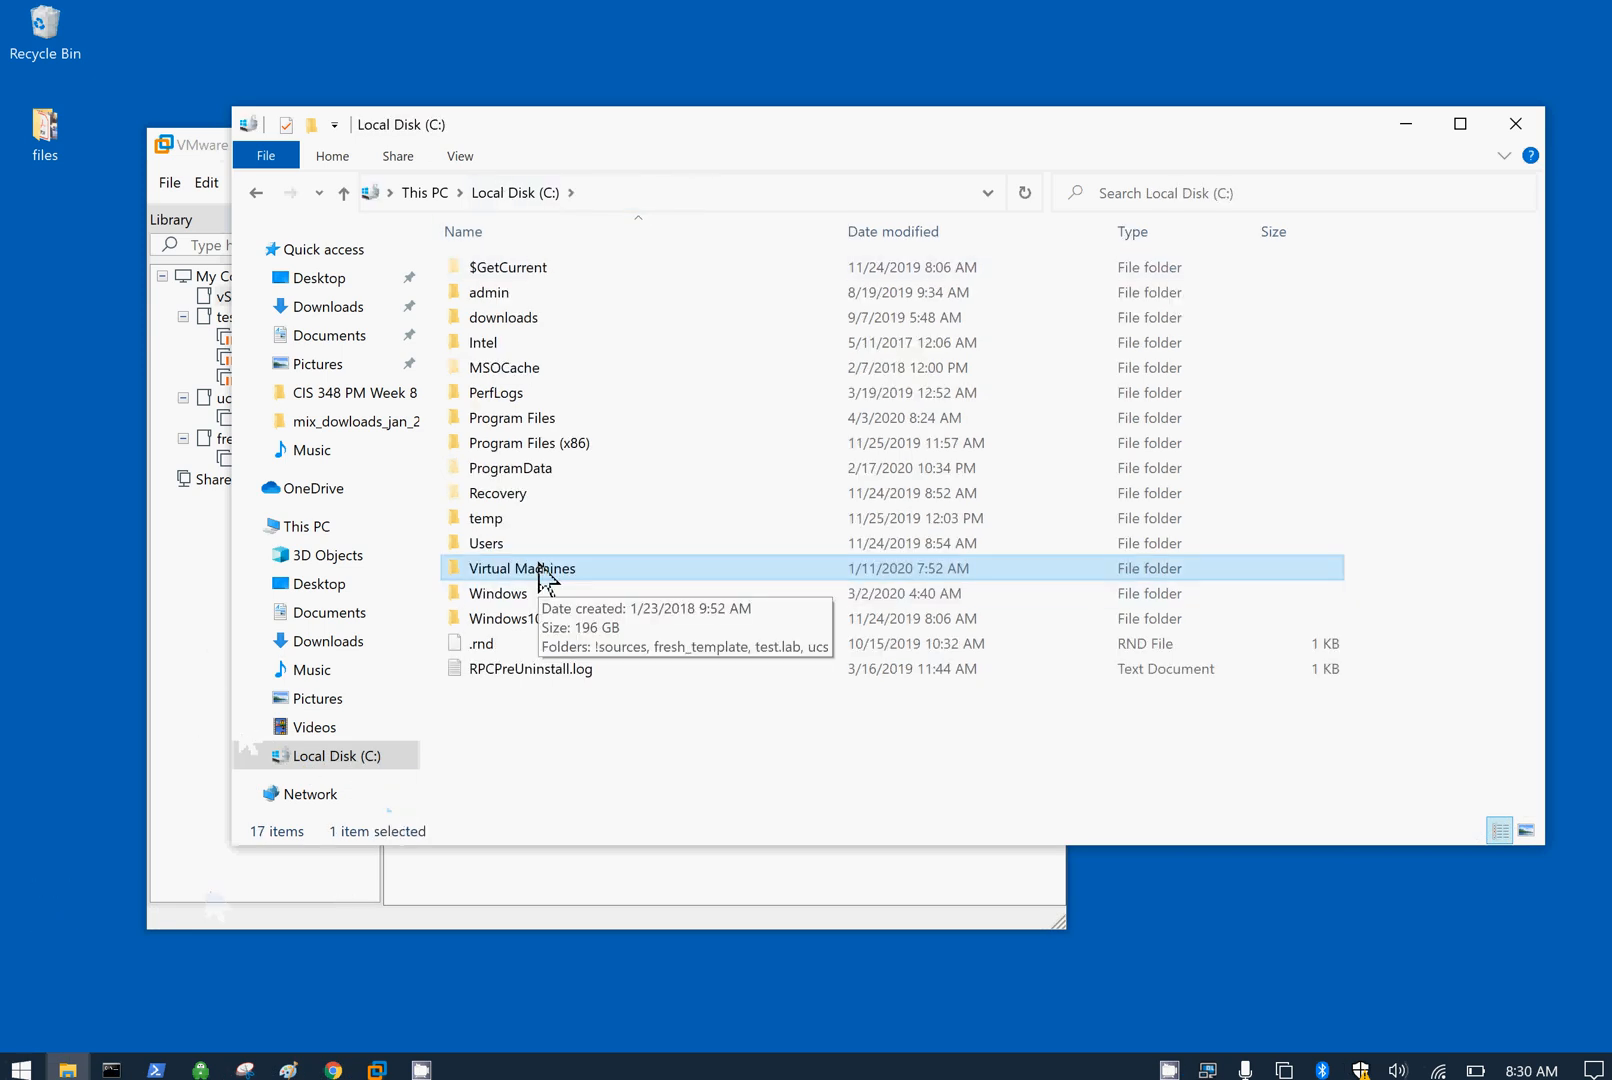
double_click(539, 567)
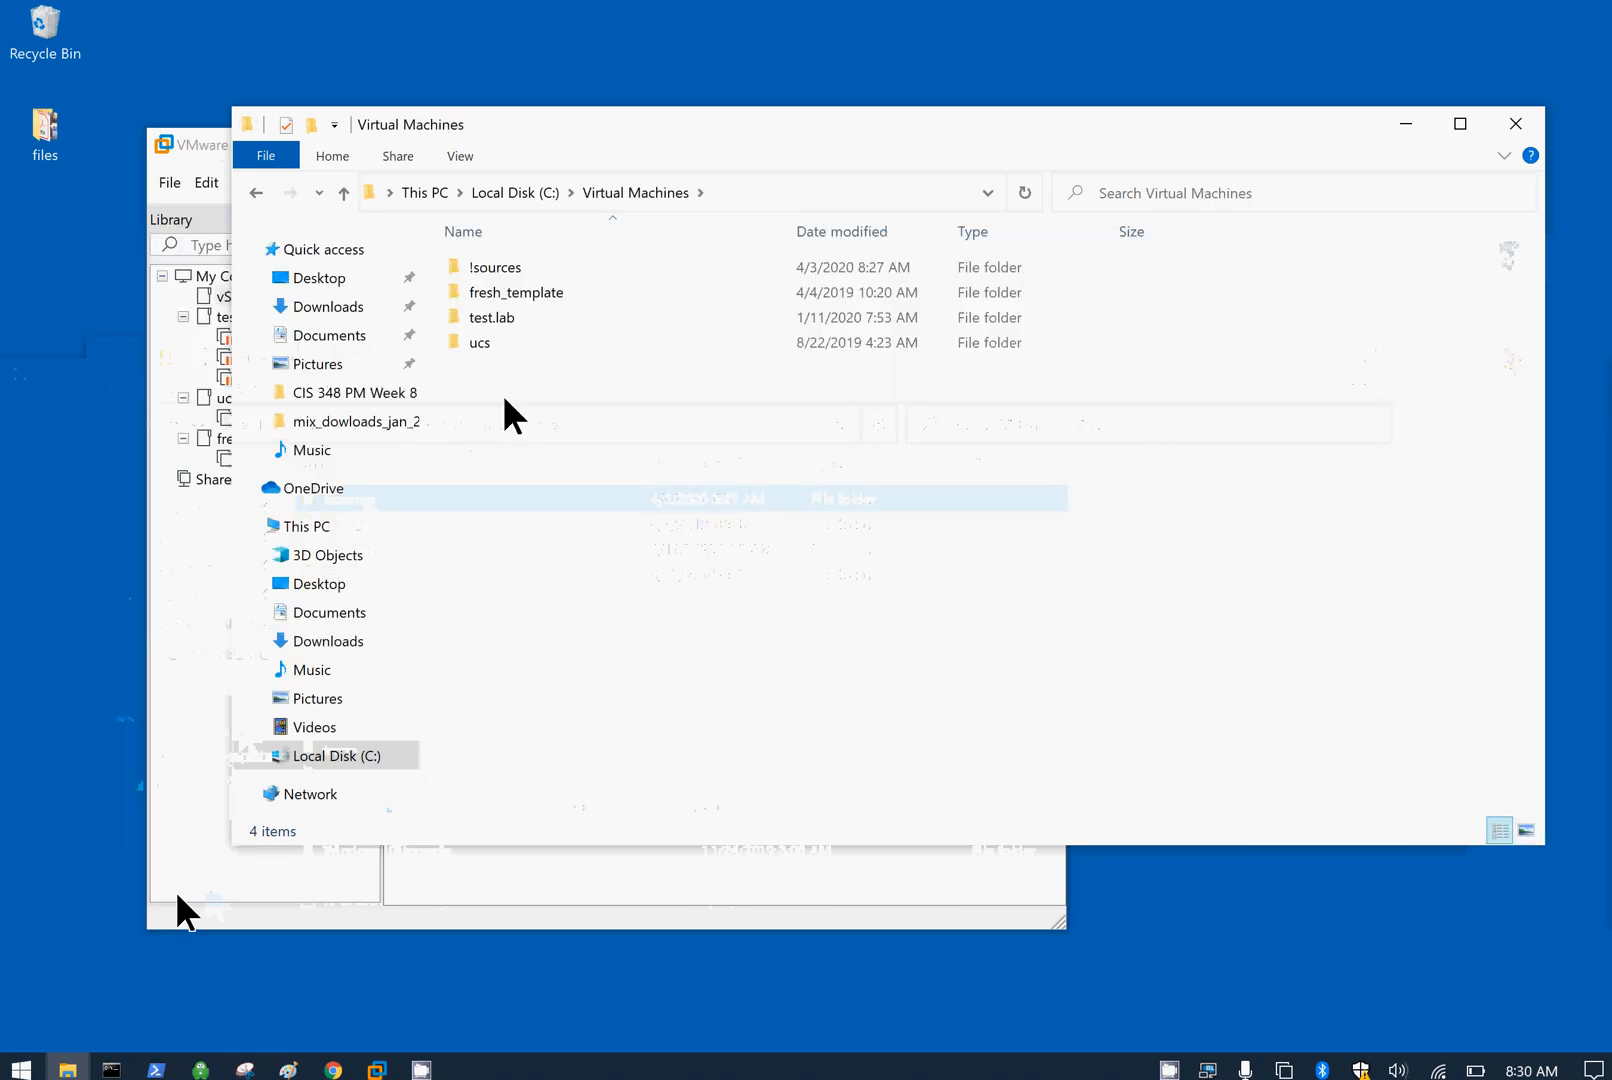
left_click_drag(518, 129, 832, 65)
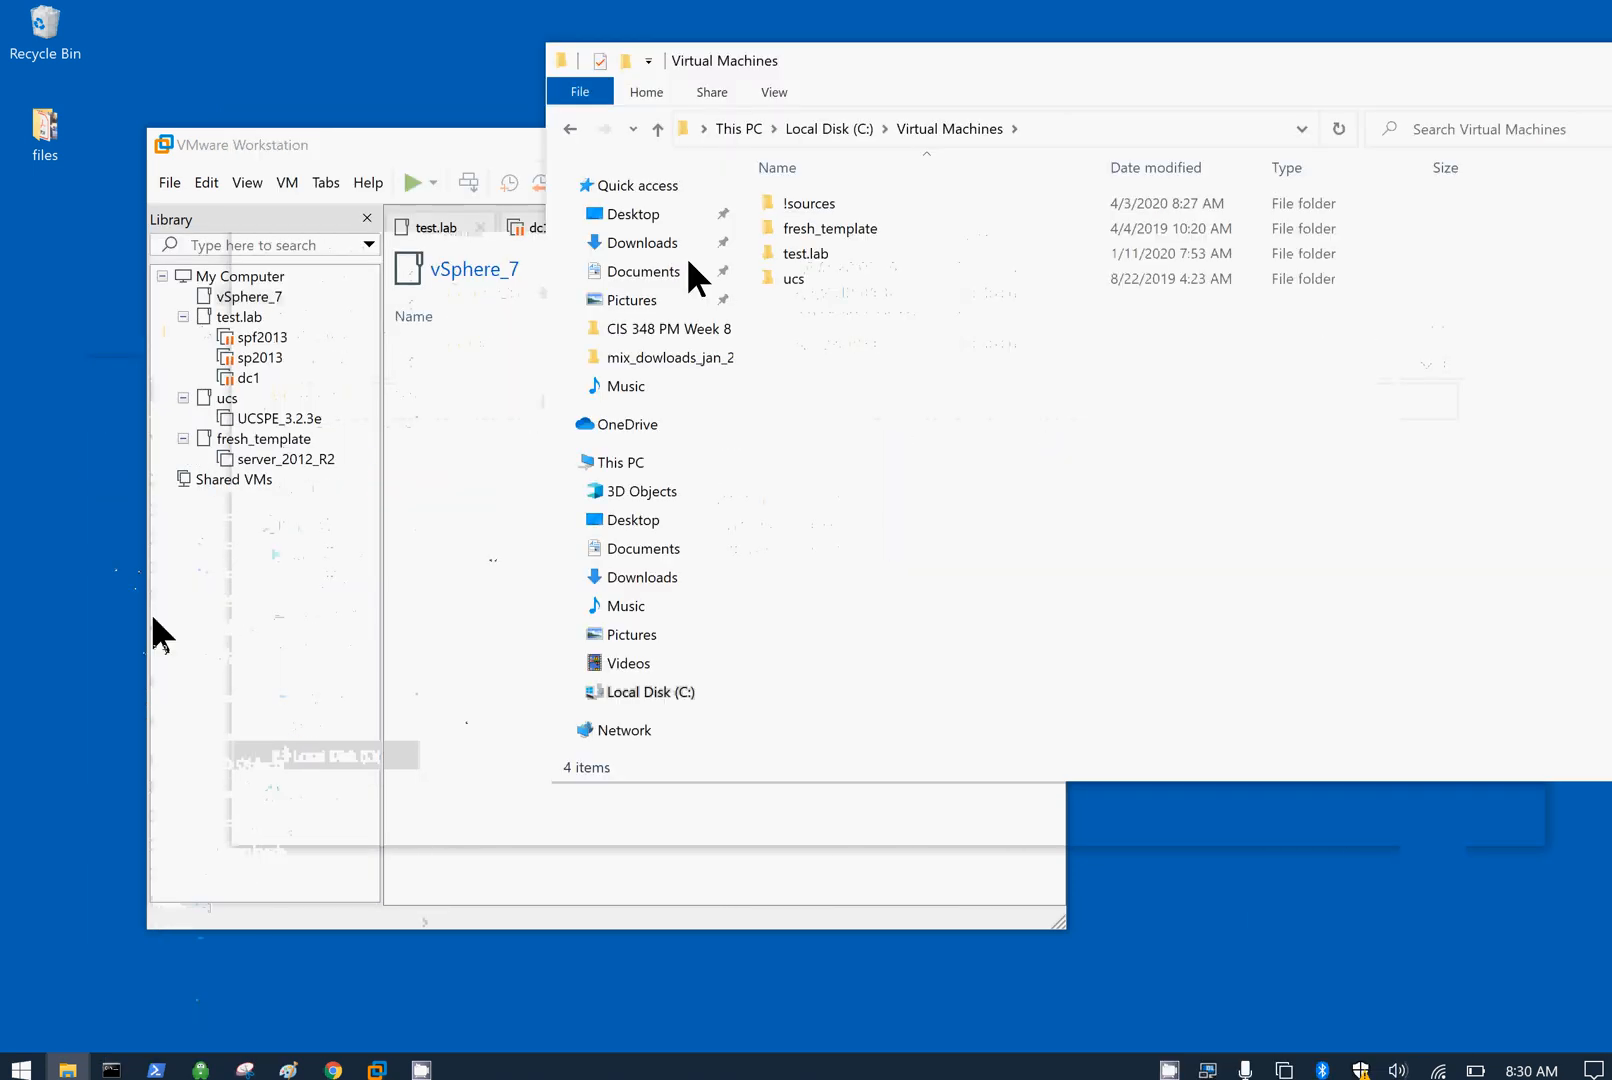
left_click(115, 286)
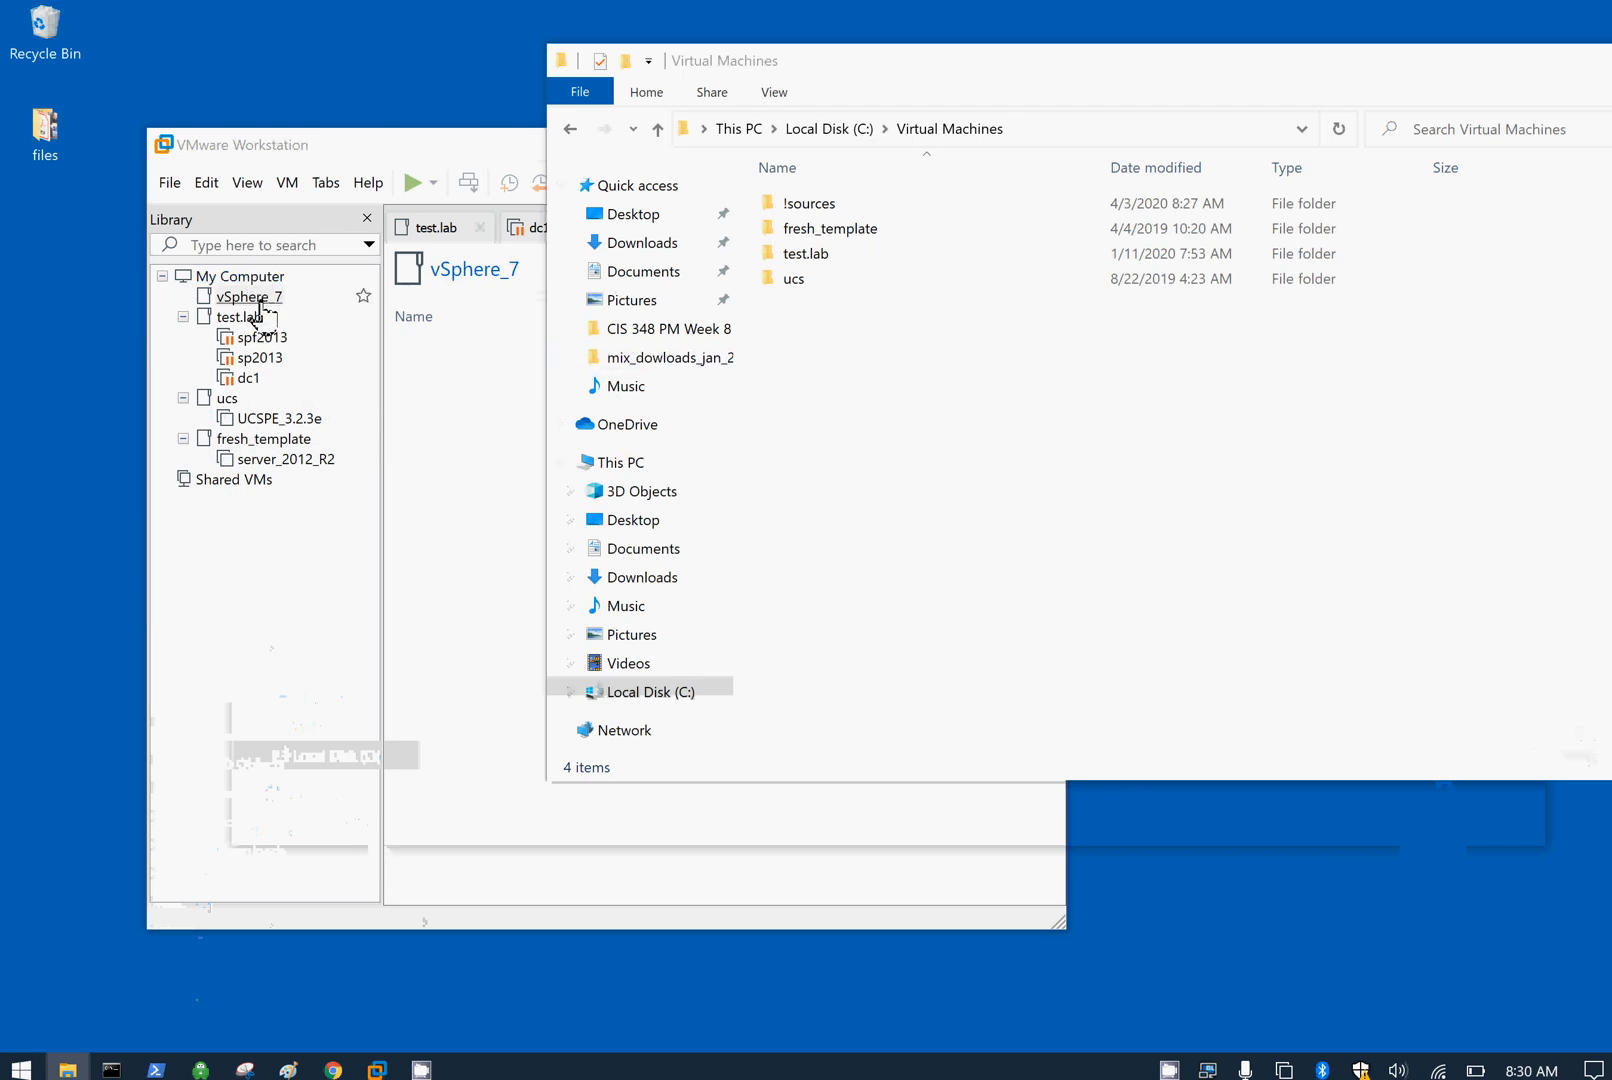
Step: Create a new folder named 'vSphere_7' in C:\Virtual Machines
right_click(835, 380)
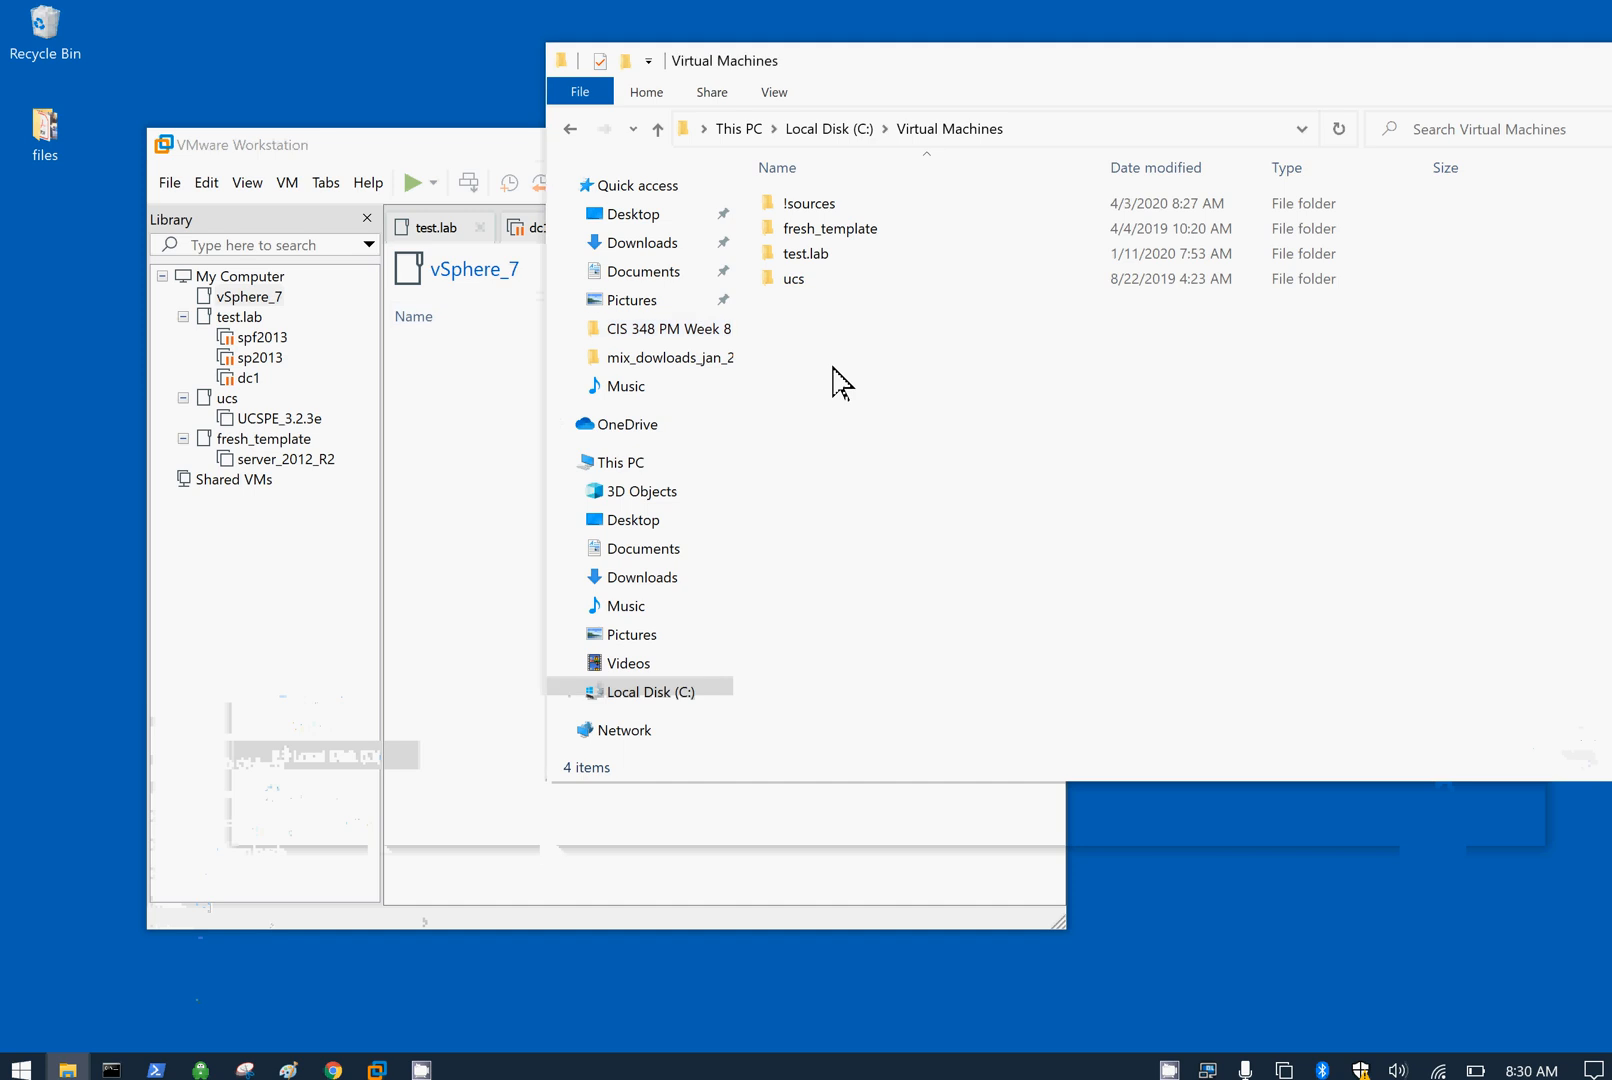
mouse_move(691, 678)
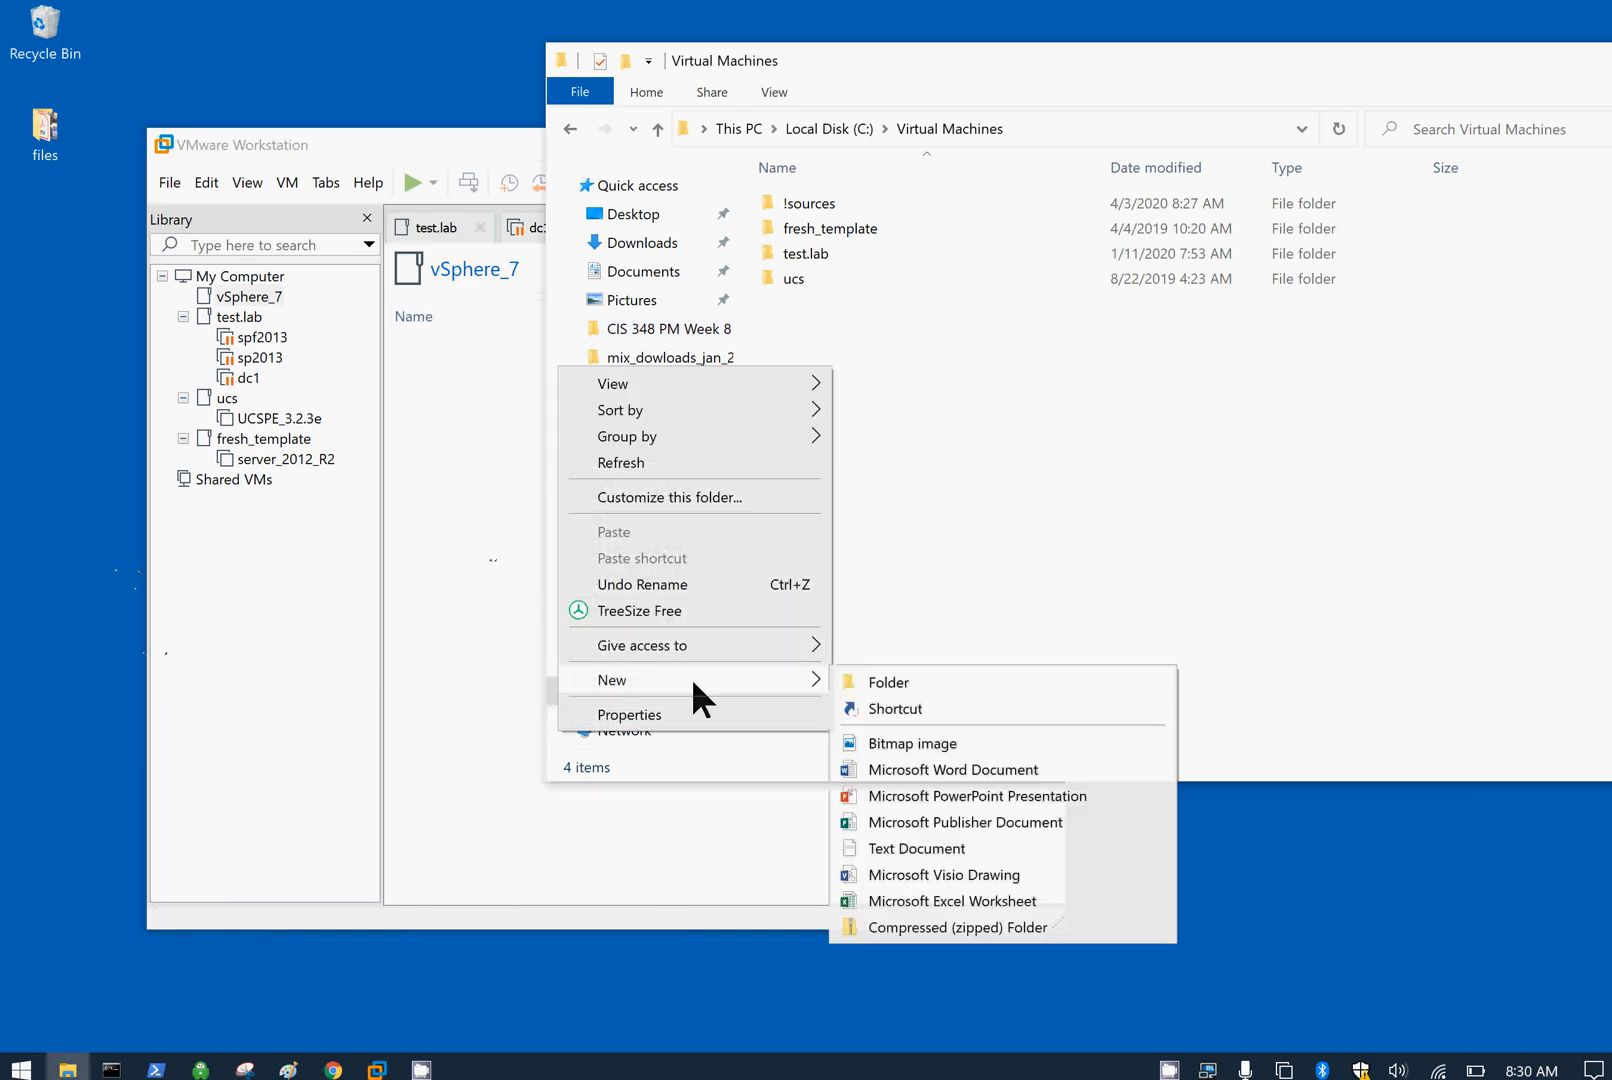
left_click(868, 670)
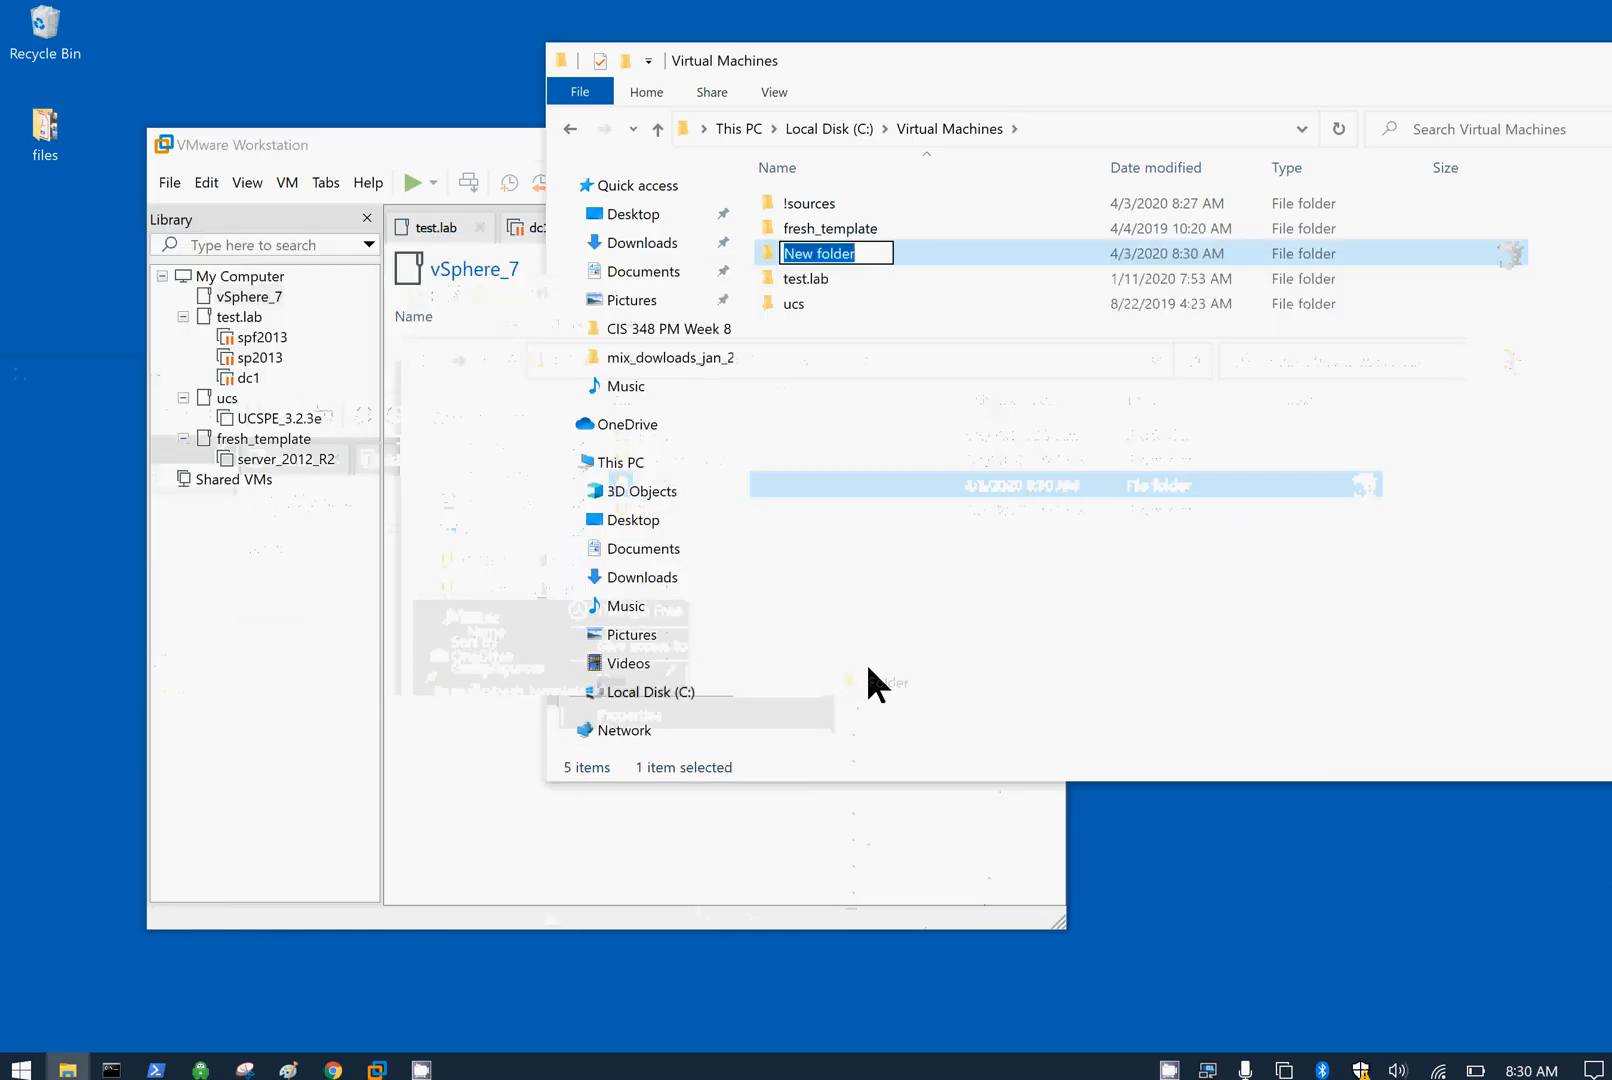
type("vSphere")
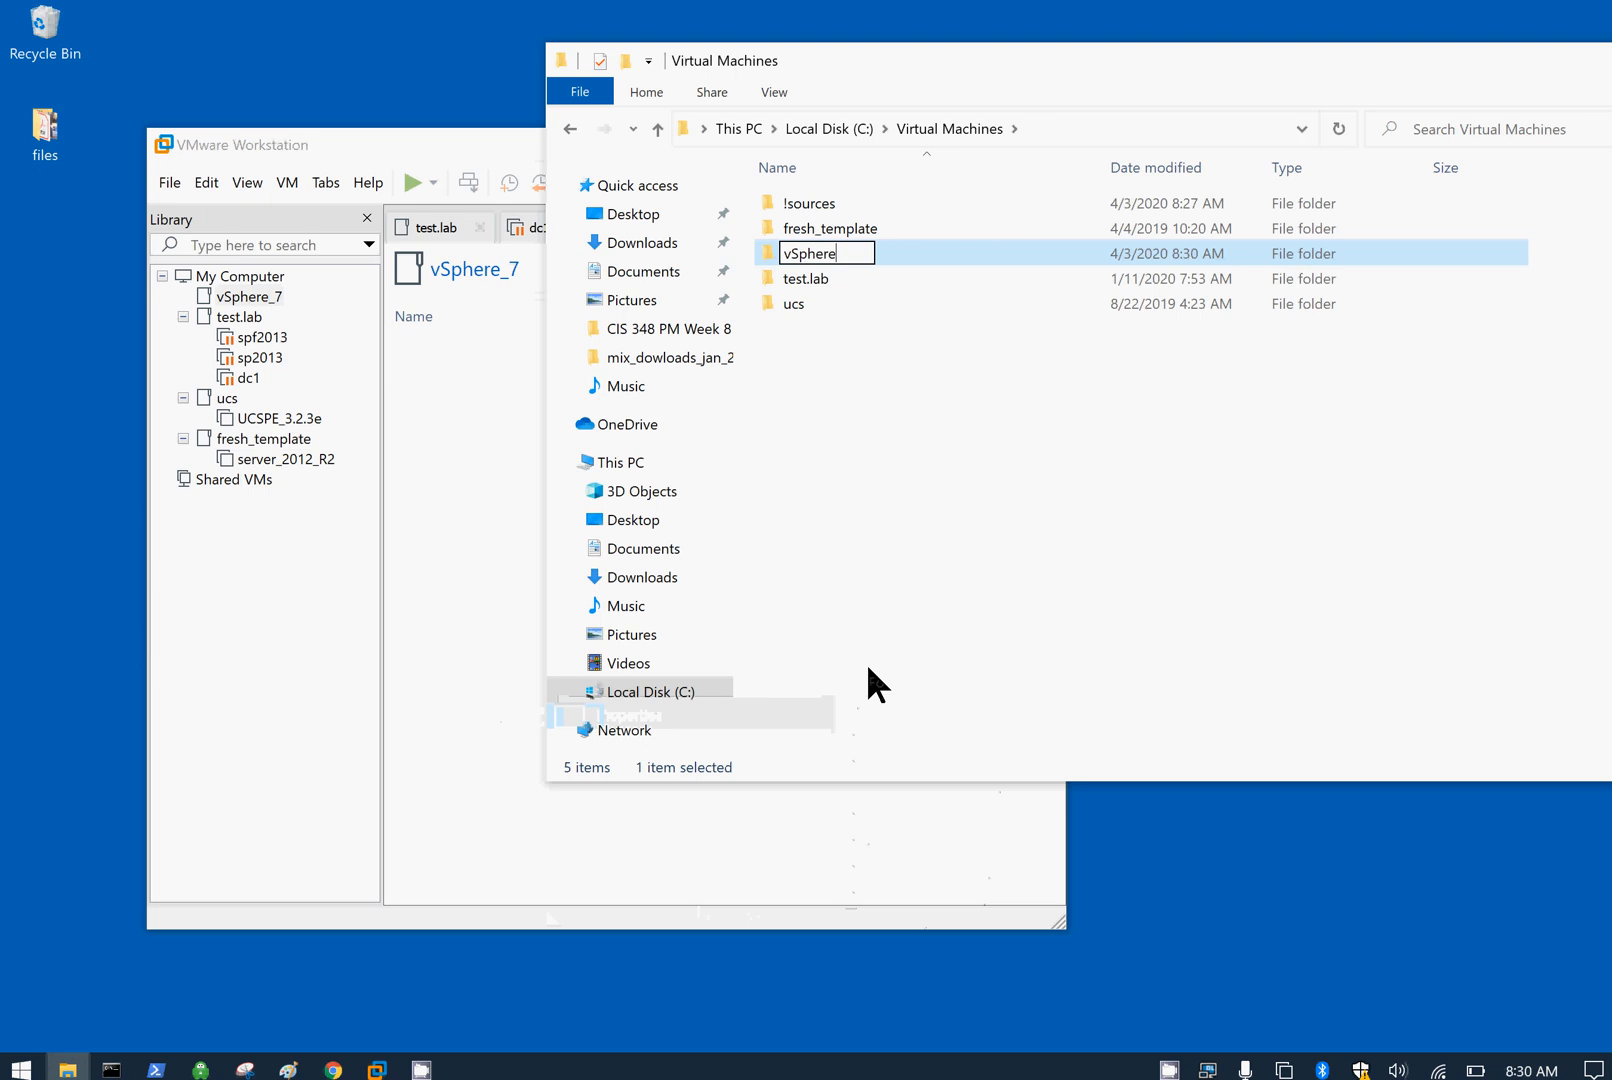
type("_7")
left_click(913, 612)
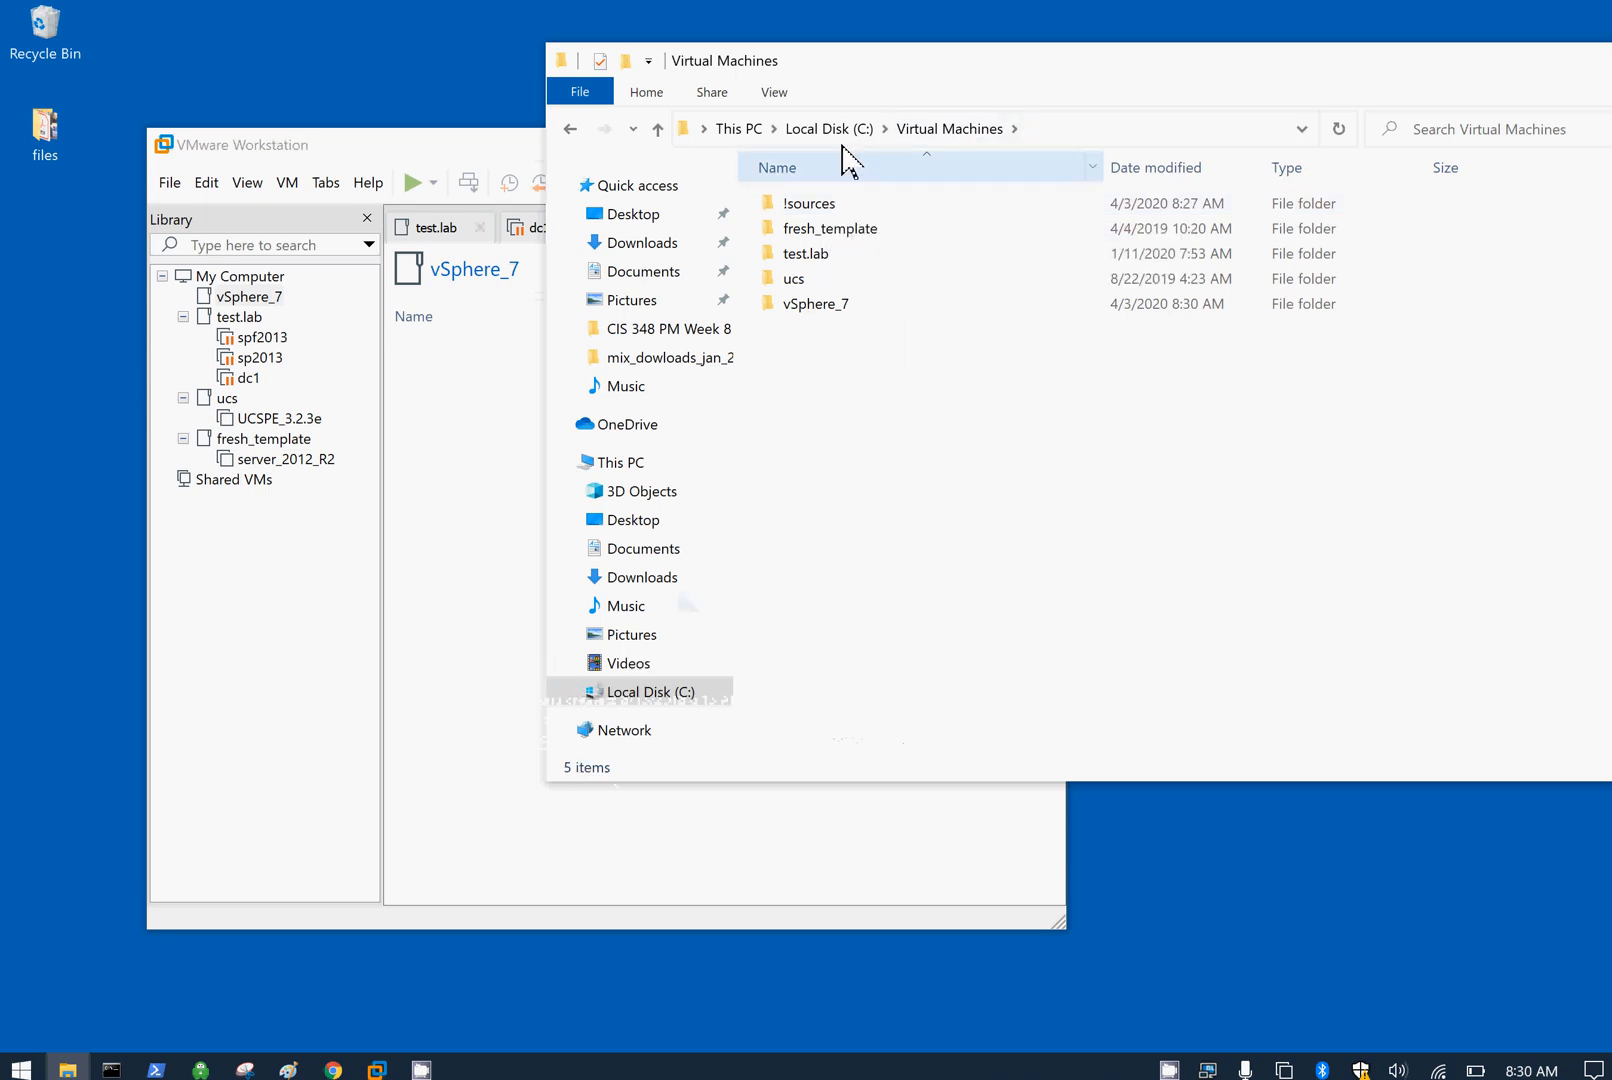
Step: Open !sources\vsphere_7 with the ESXi 7.0 depot zip and installer ISO, shifting Explorer right
double_click(795, 214)
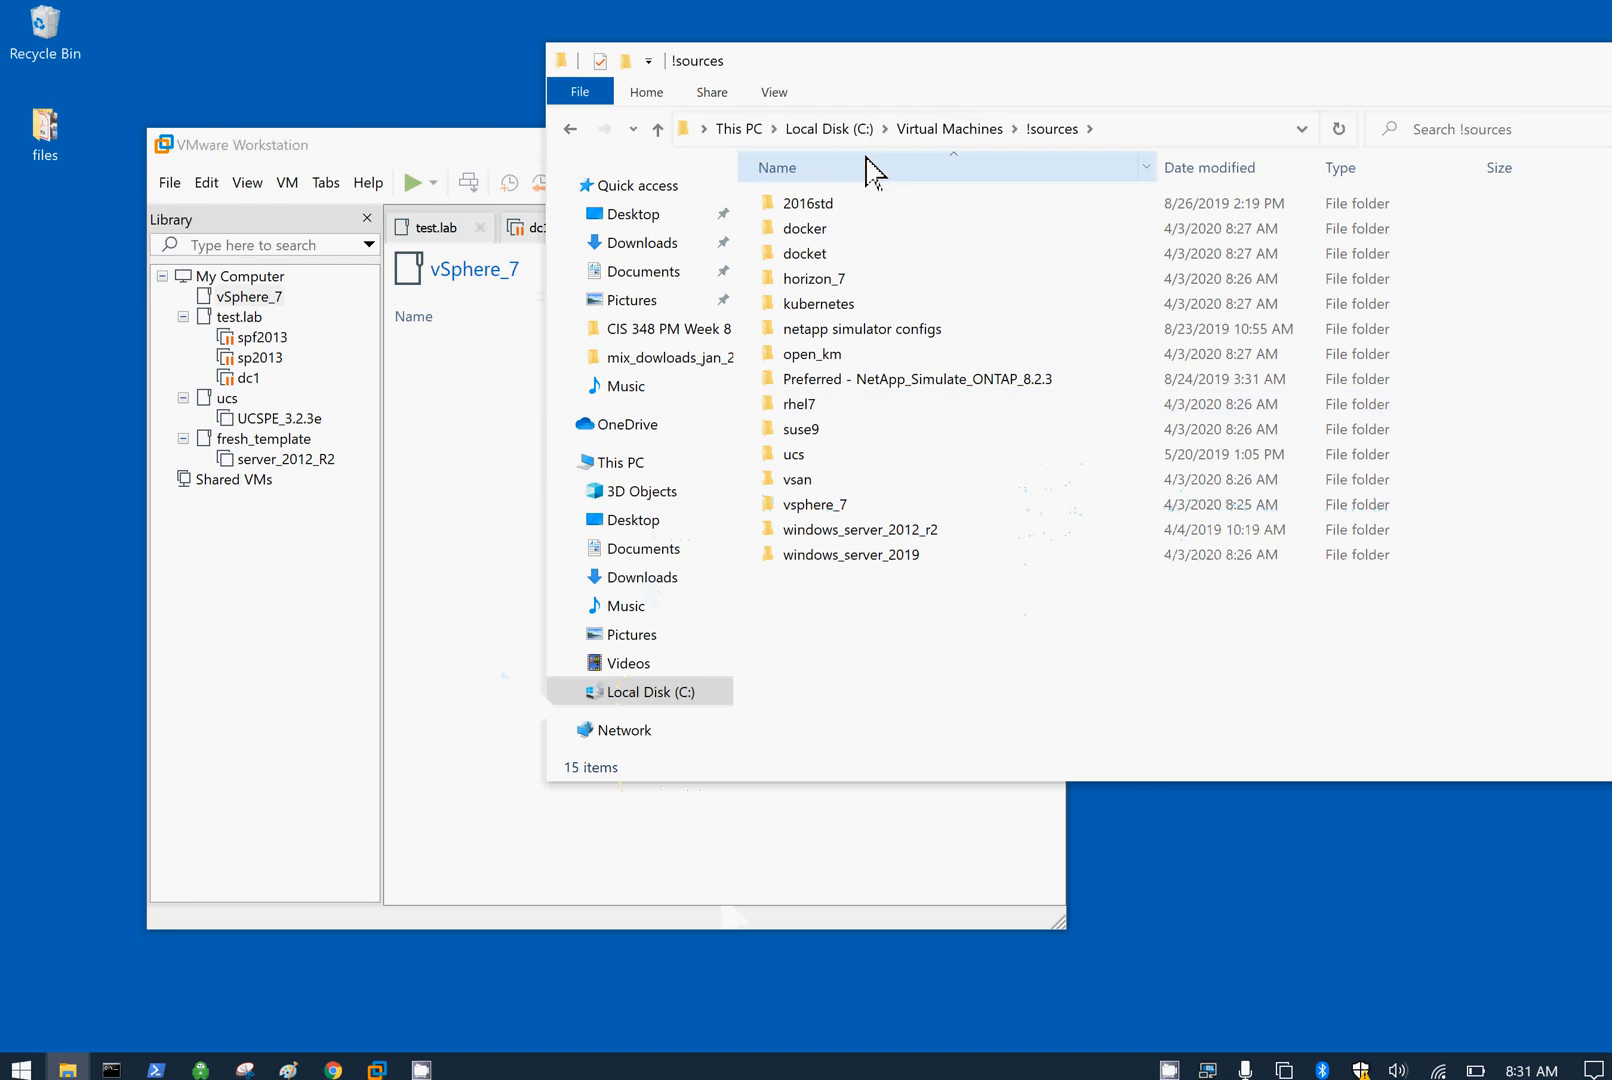
left_click(815, 505)
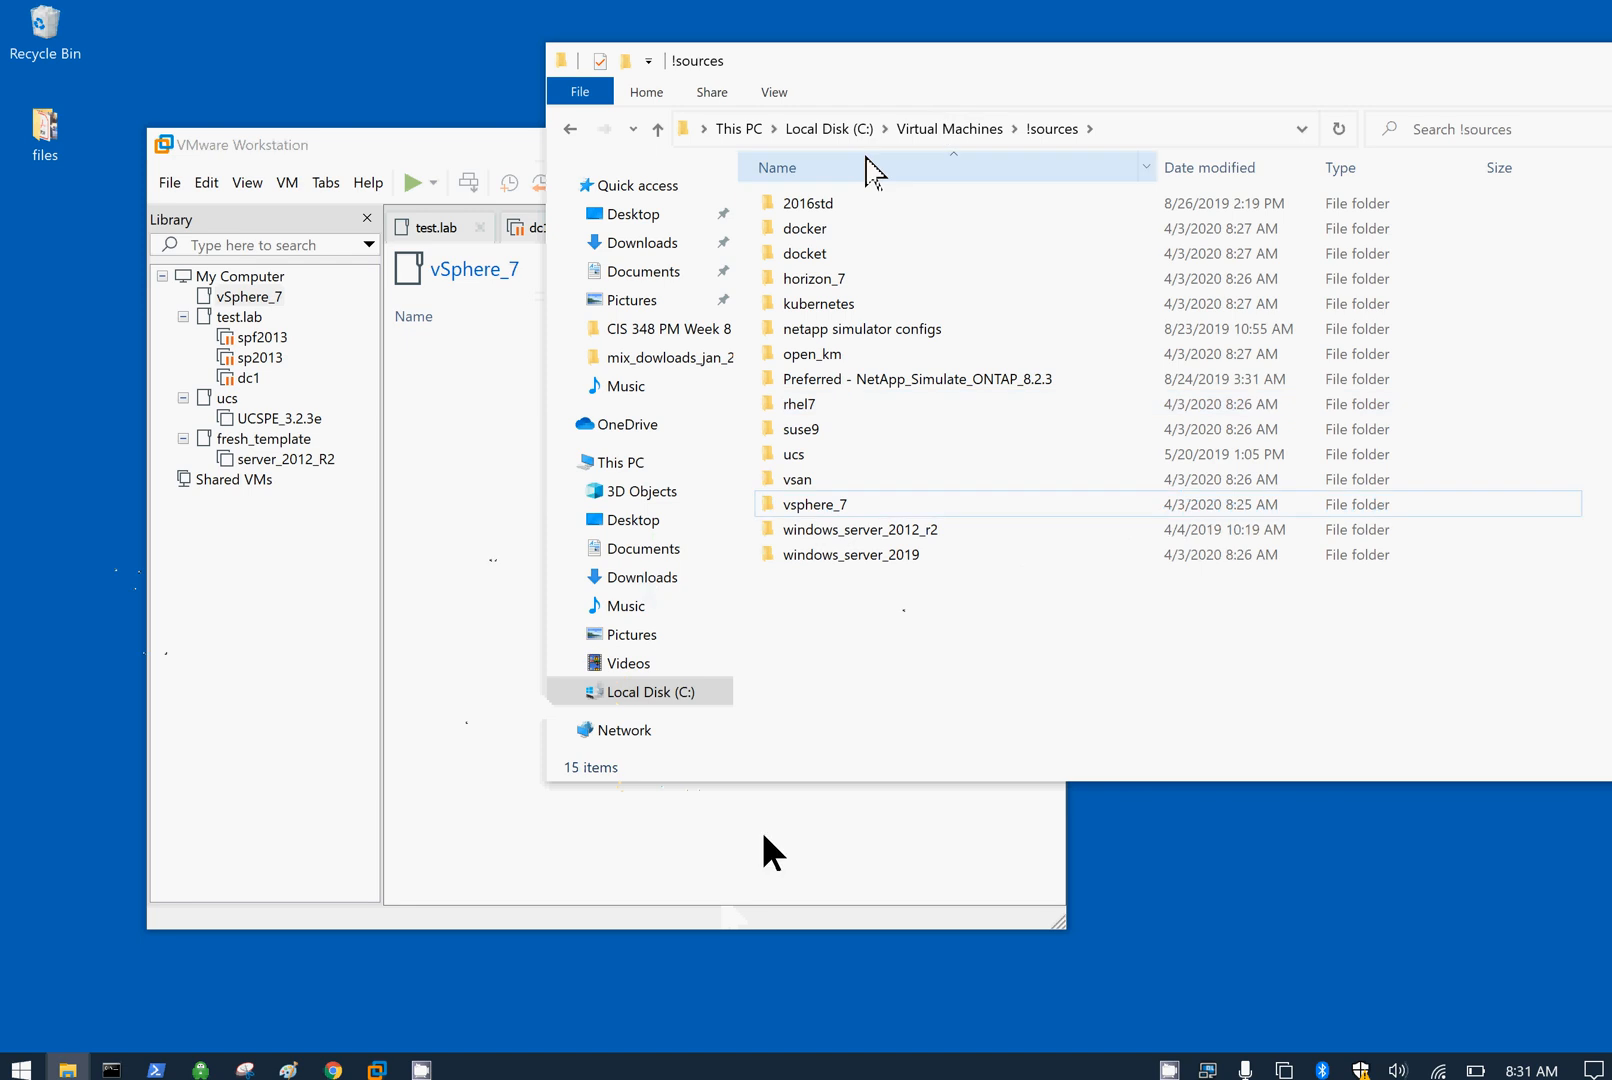
double_click(815, 505)
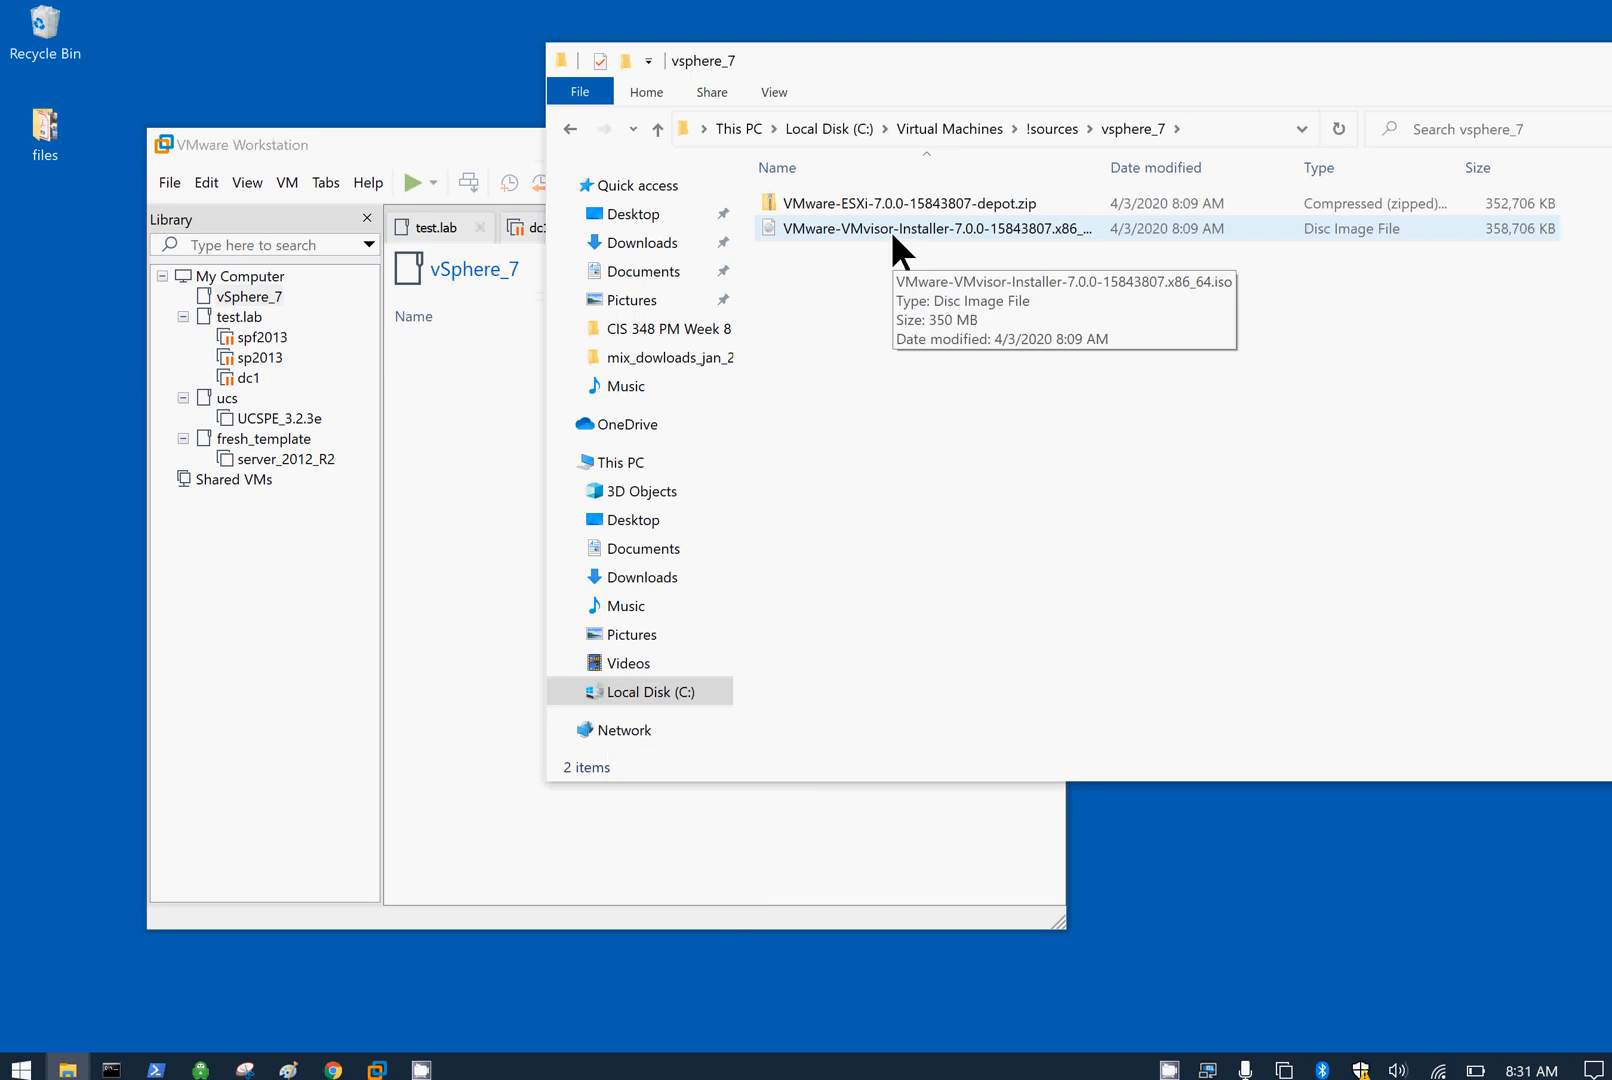
left_click_drag(1062, 65, 1226, 70)
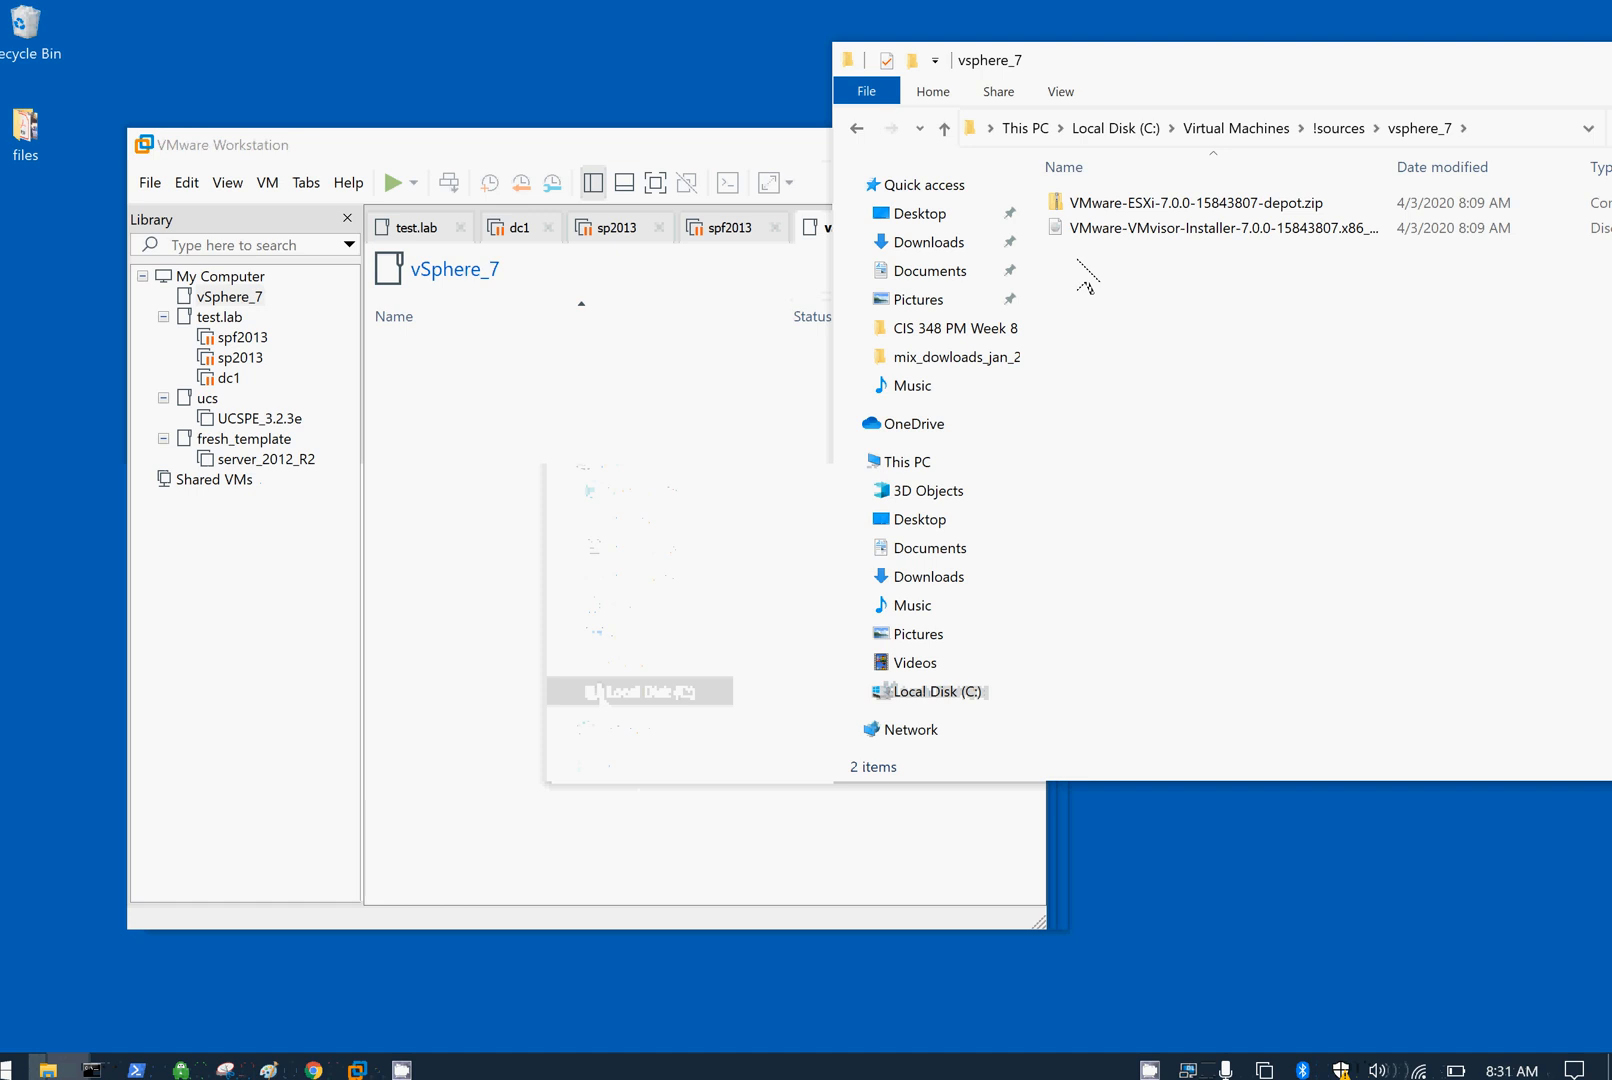
Step: Select the vSphere_7 library folder, enlarge Workstation, and start File > New Virtual Machine
left_click(275, 696)
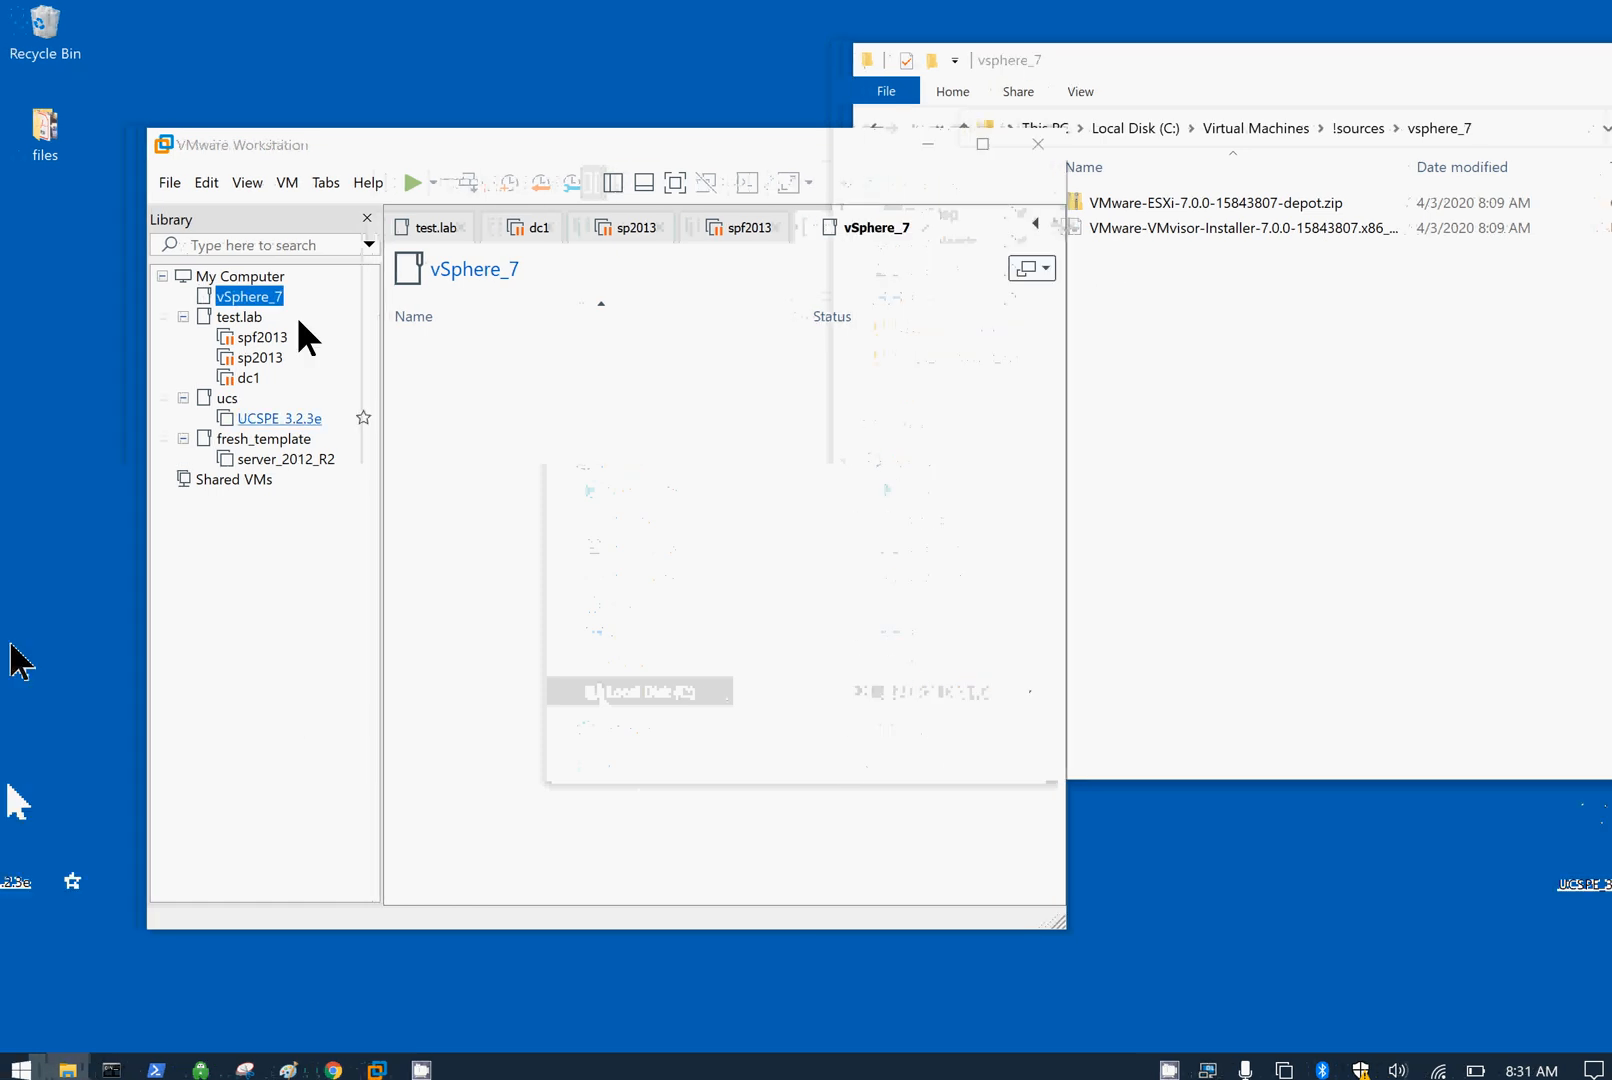
left_click_drag(1049, 907, 1605, 1044)
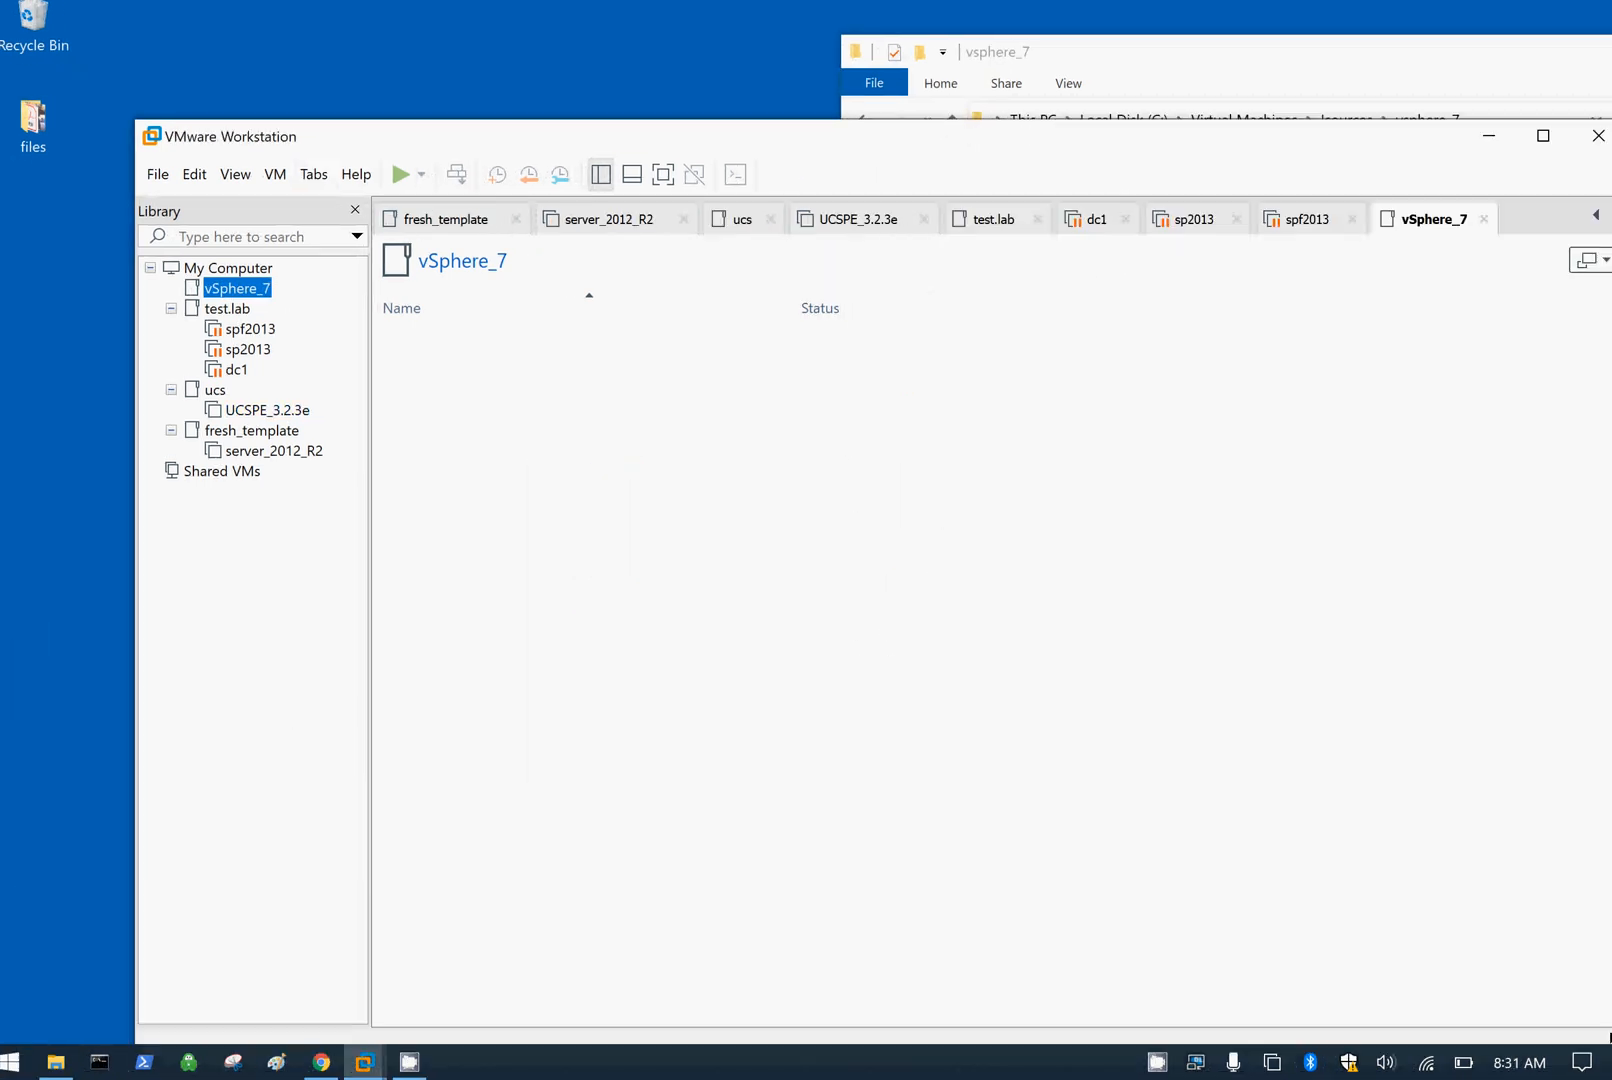
left_click_drag(921, 140, 836, 46)
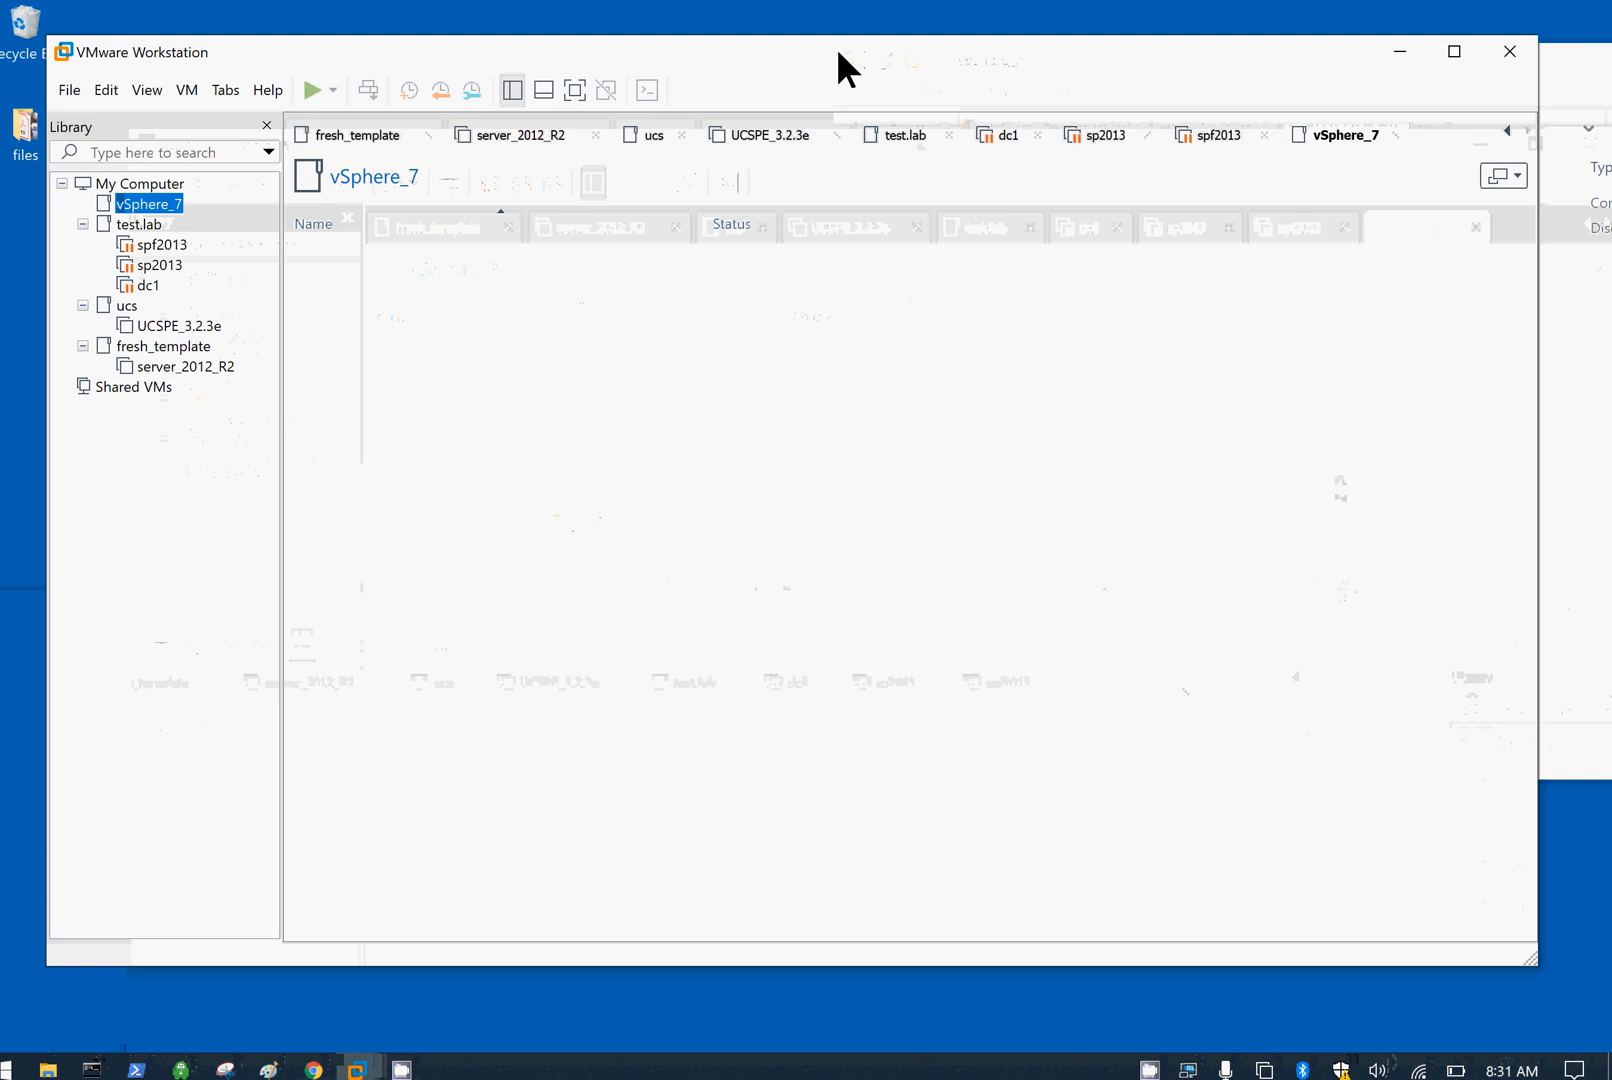
right_click(176, 209)
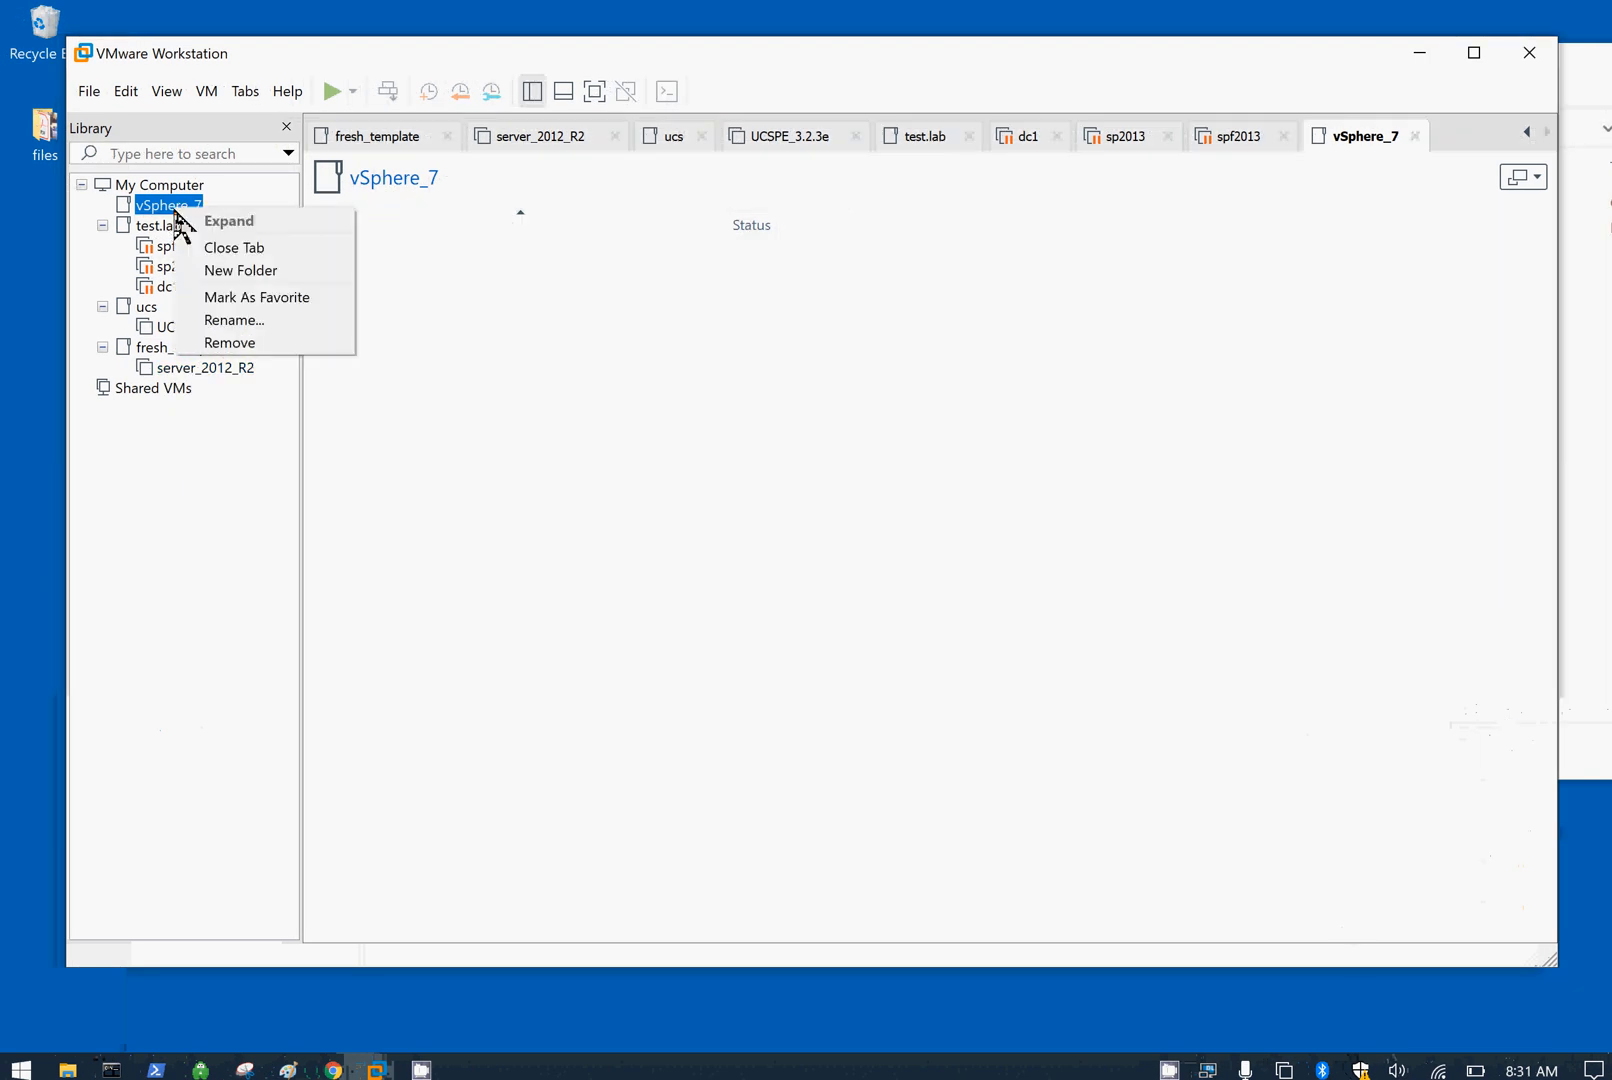
left_click(303, 358)
left_click(89, 91)
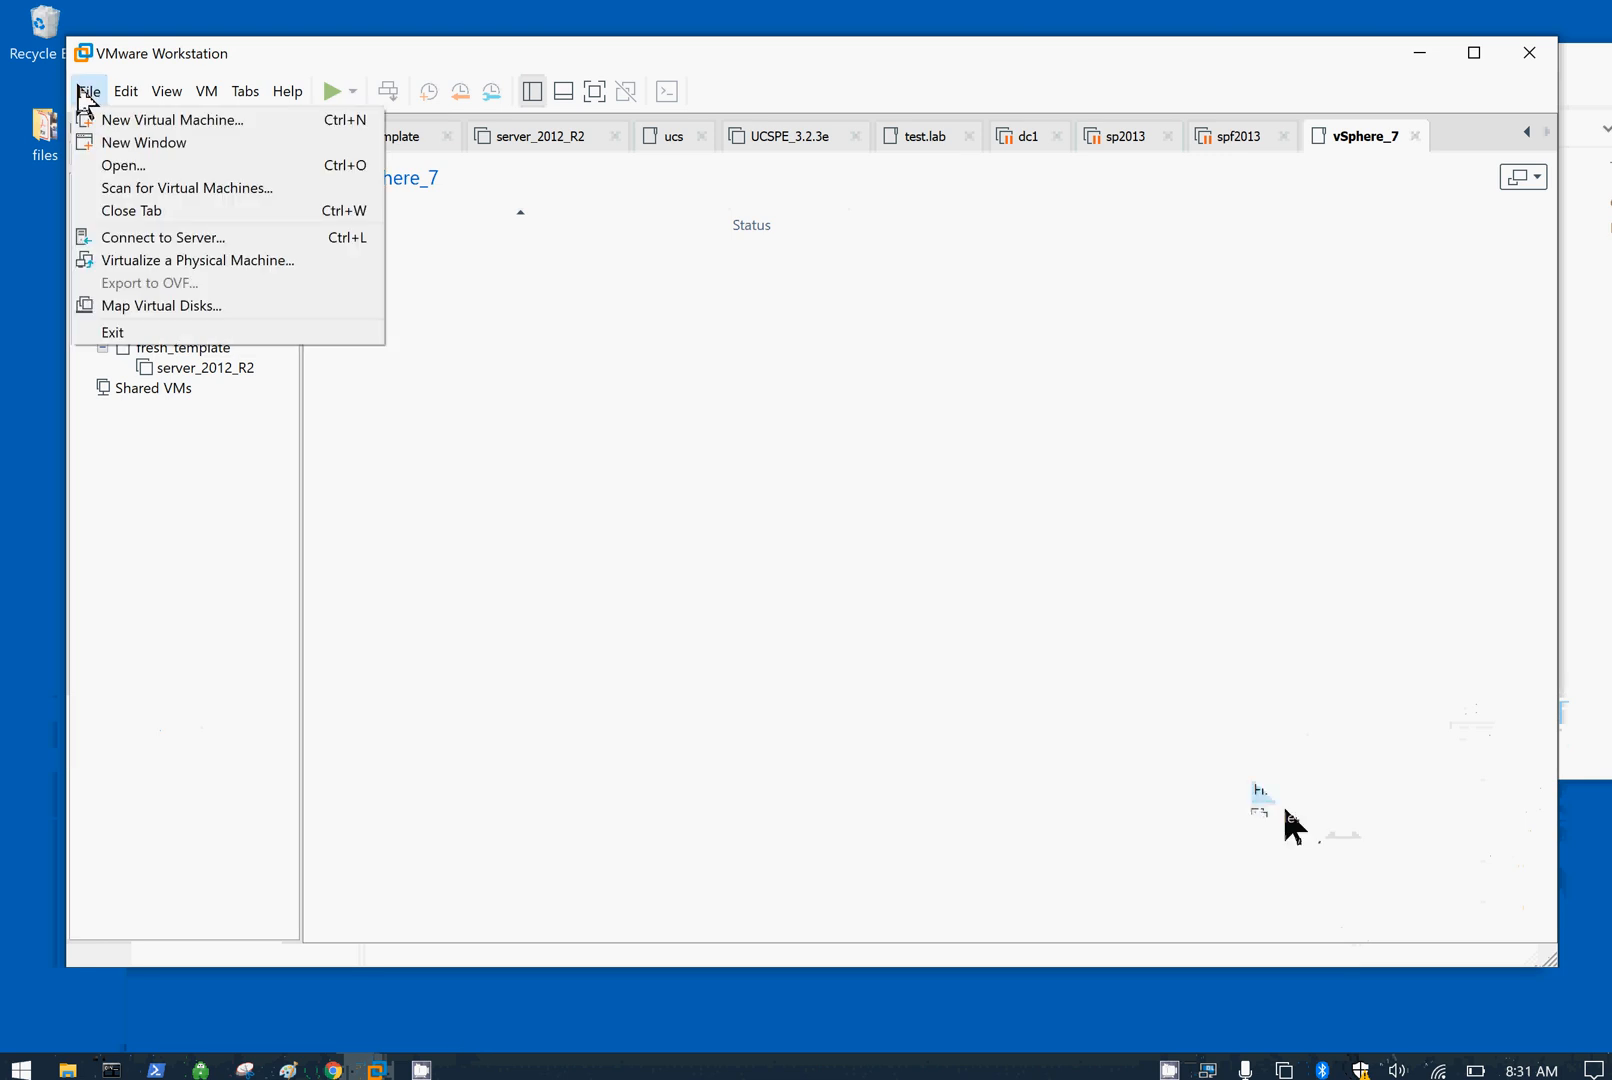
left_click(112, 115)
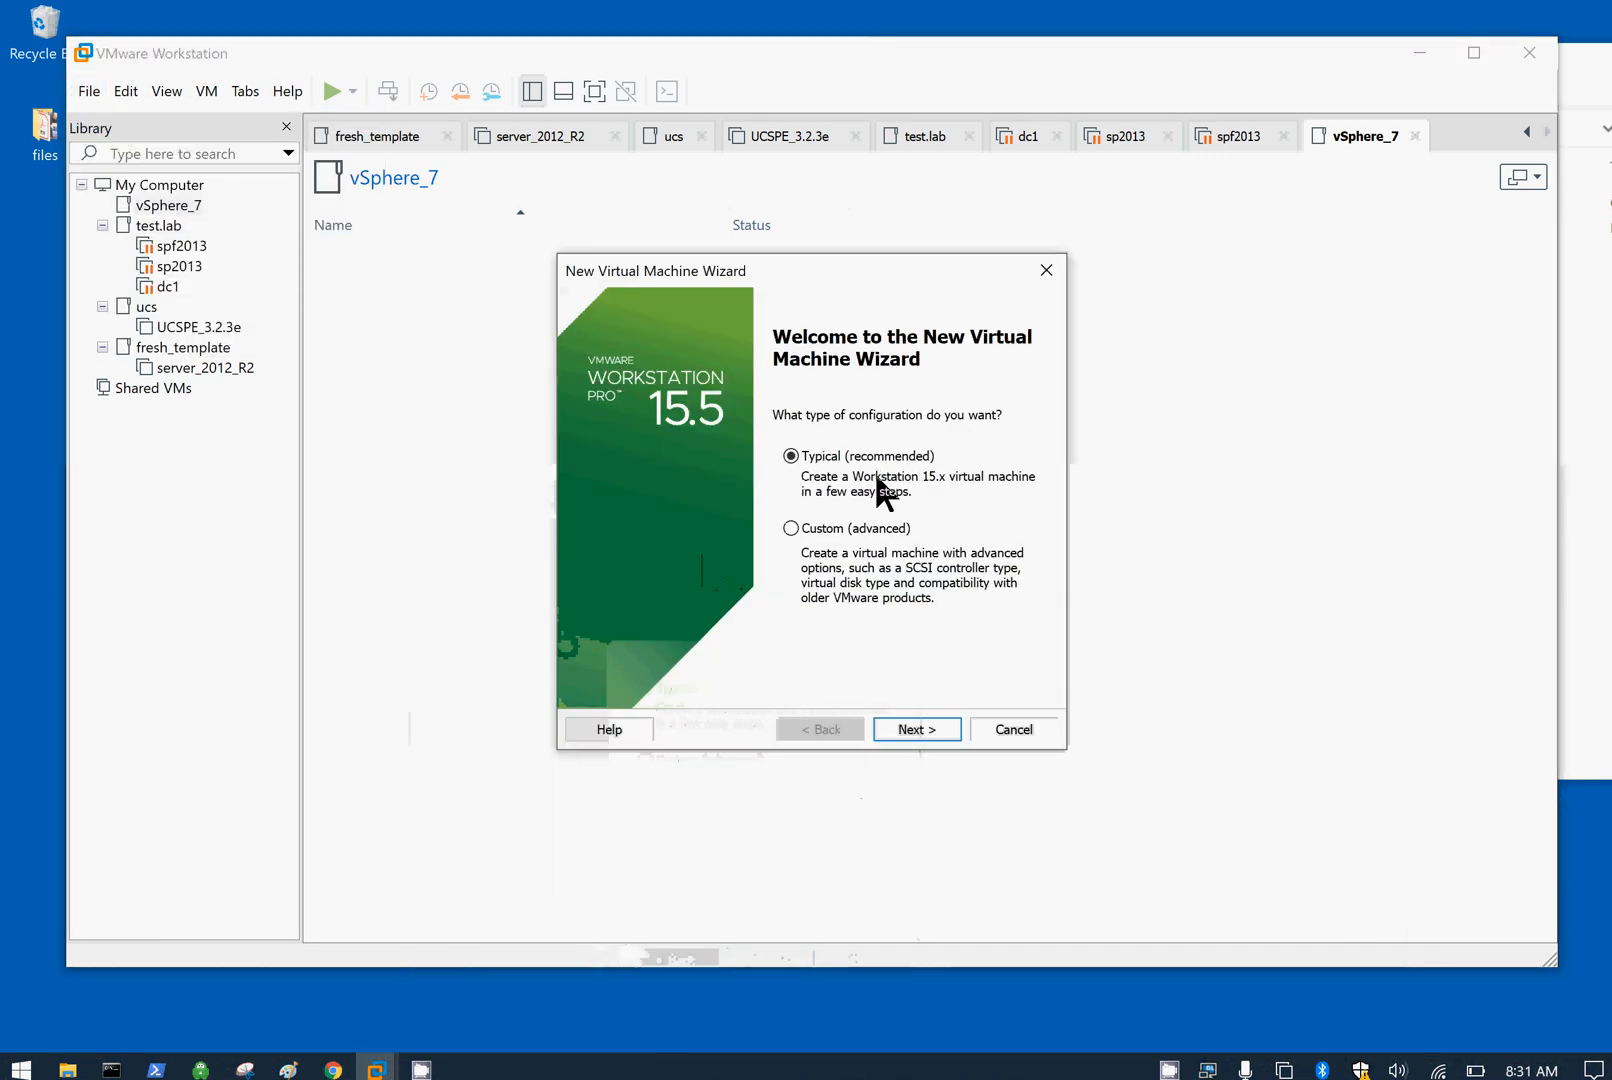
Step: Choose Custom (advanced) configuration and keep Workstation 15.x hardware compatibility
left_click(845, 575)
left_click(917, 729)
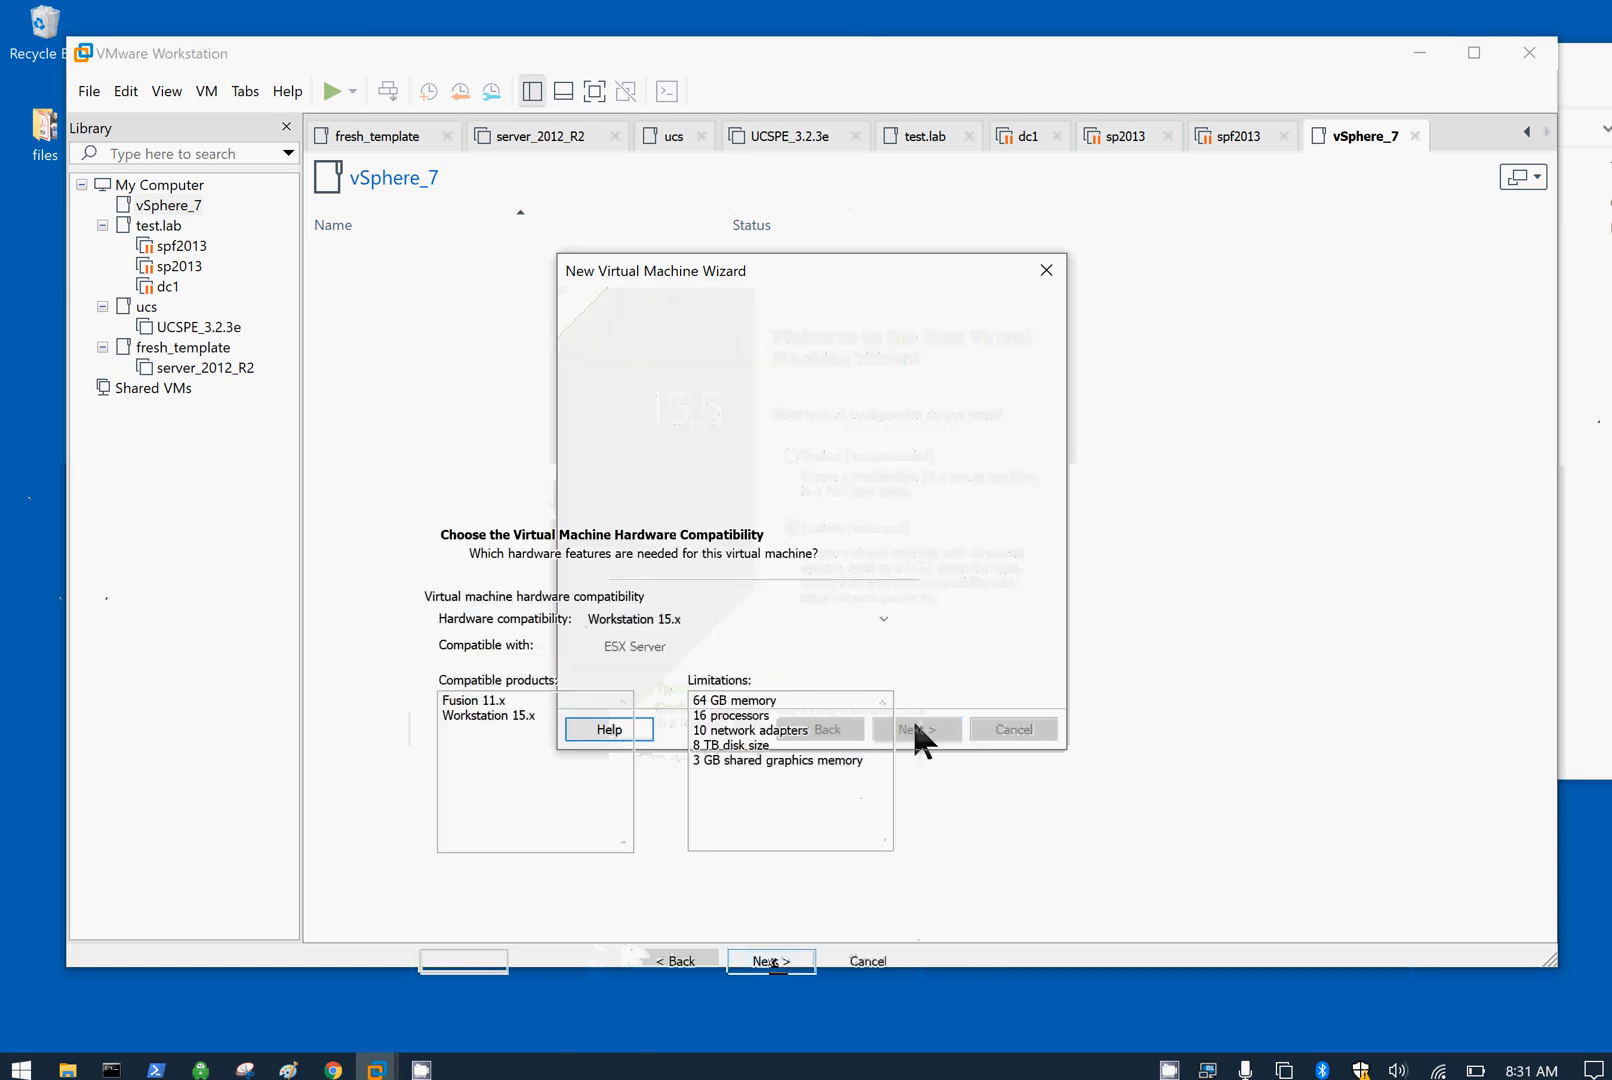
left_click(797, 395)
left_click(797, 395)
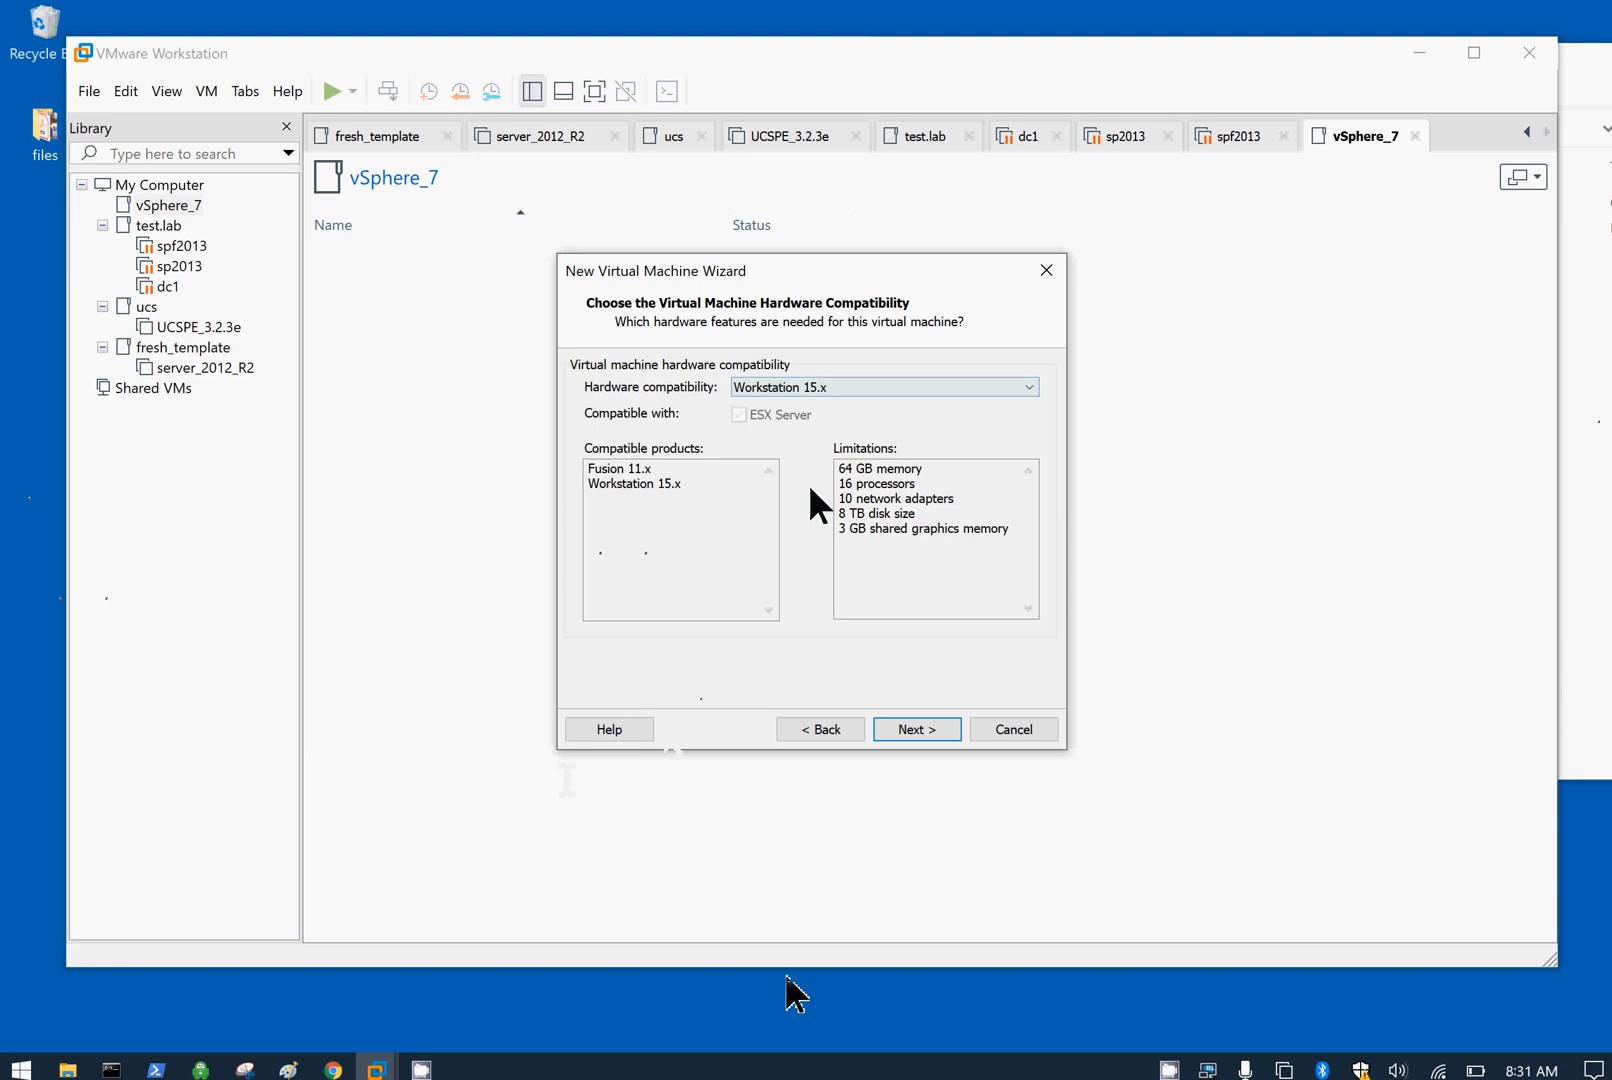
left_click(929, 727)
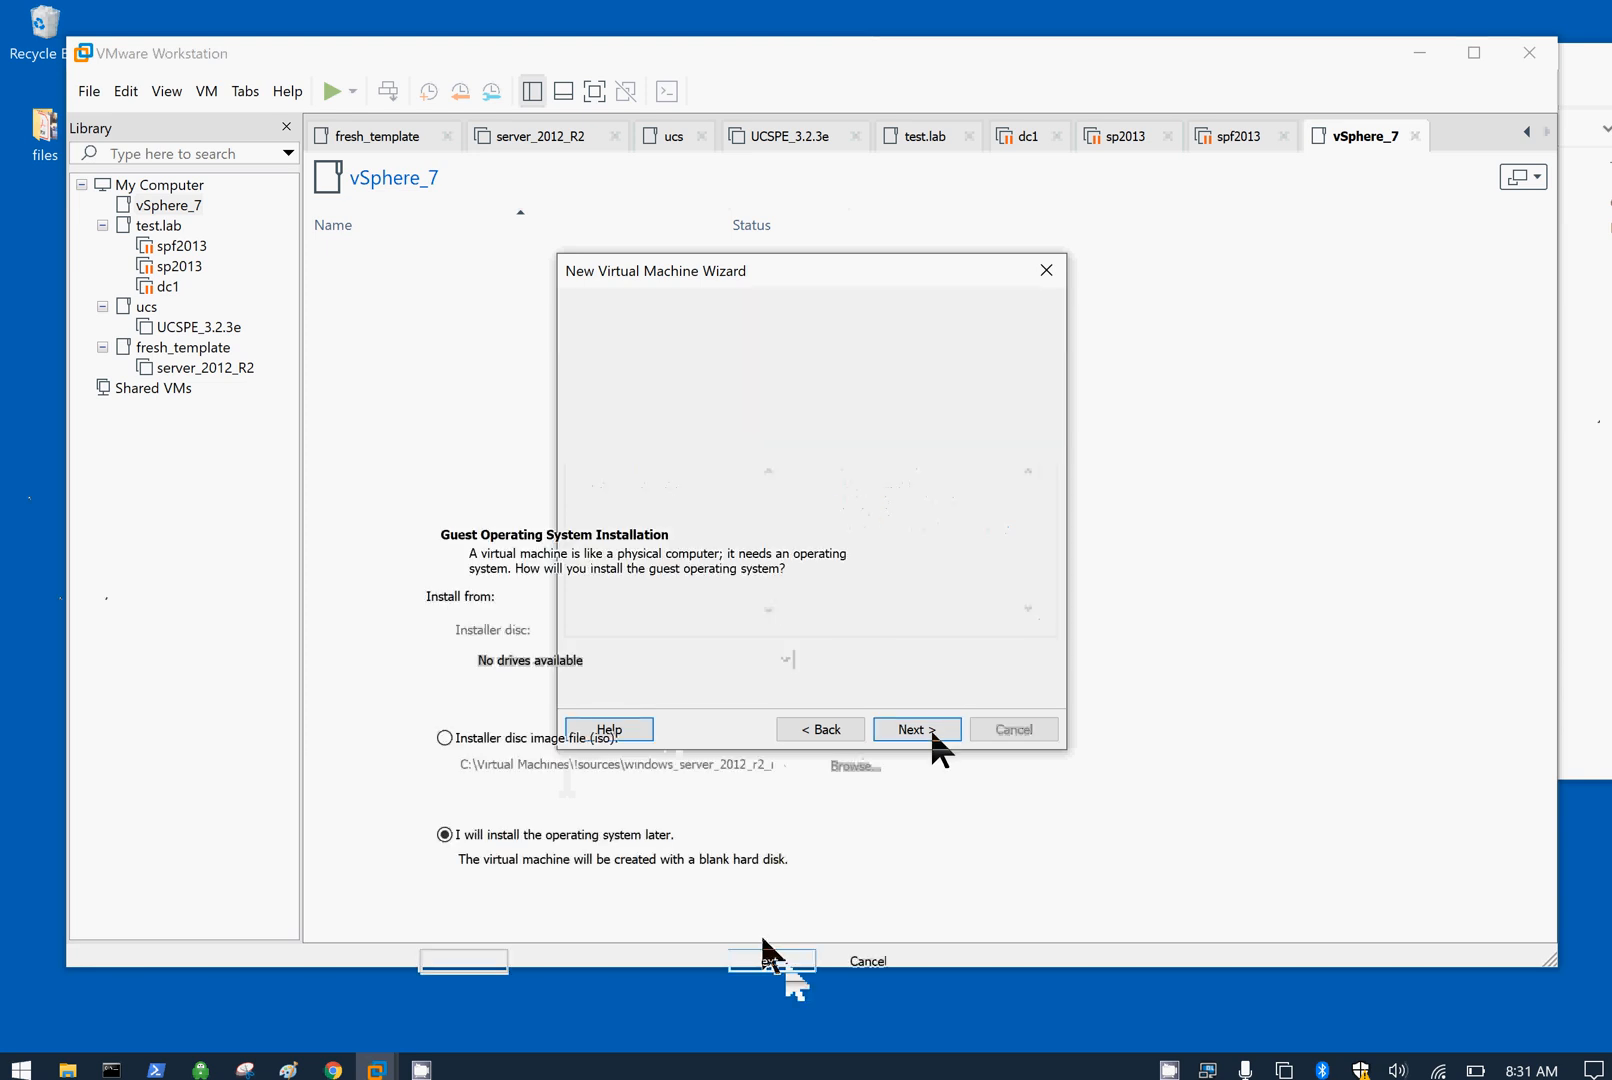
Step: Select the installer disc image option and copy the vsphere_7 folder path from Explorer
left_click(686, 508)
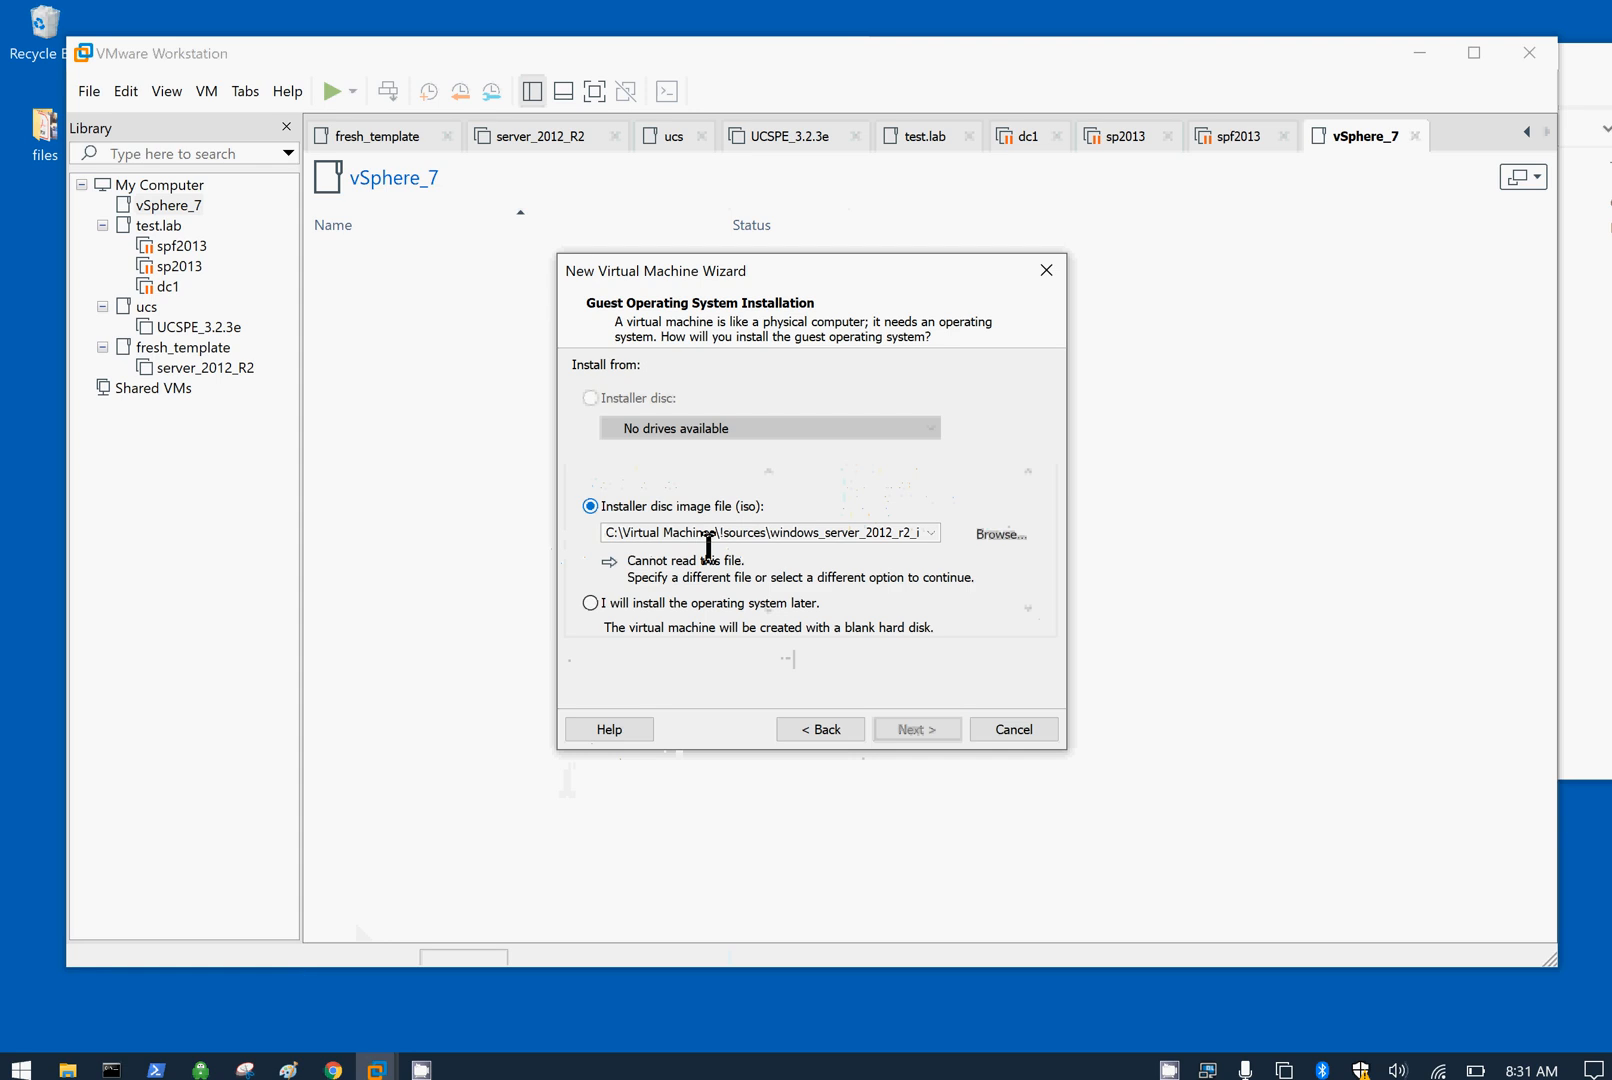
left_click(1586, 486)
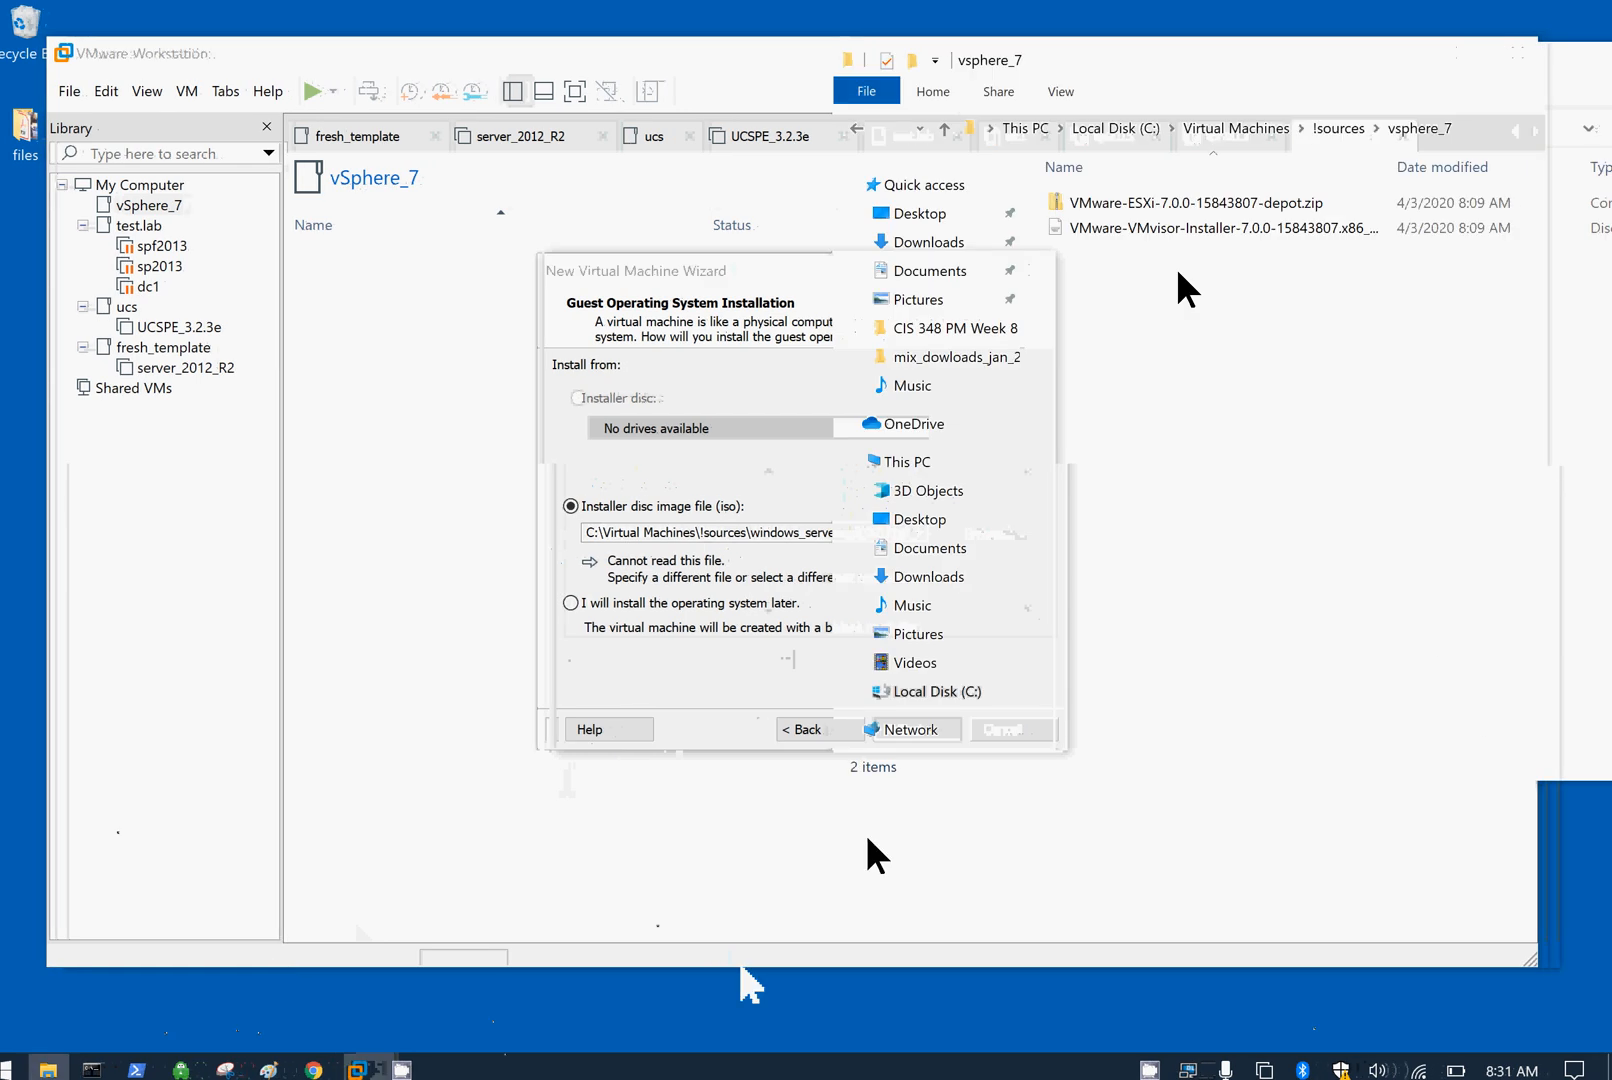
left_click(1177, 128)
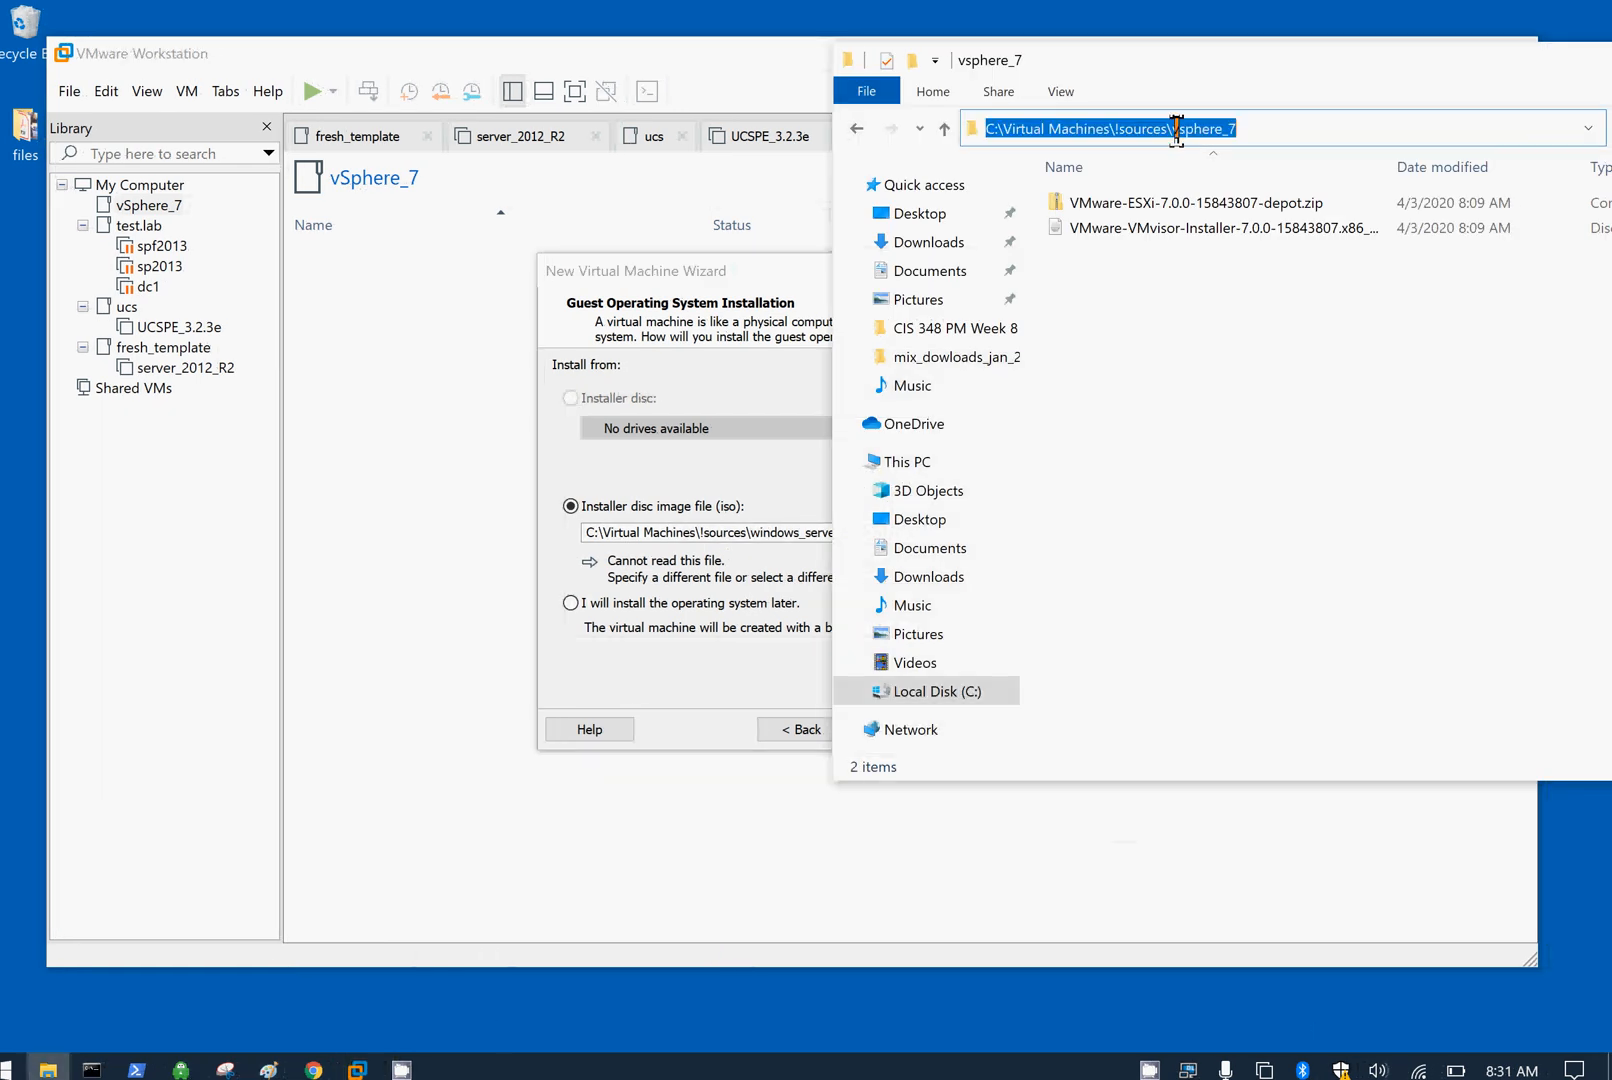
right_click(1177, 128)
left_click(955, 203)
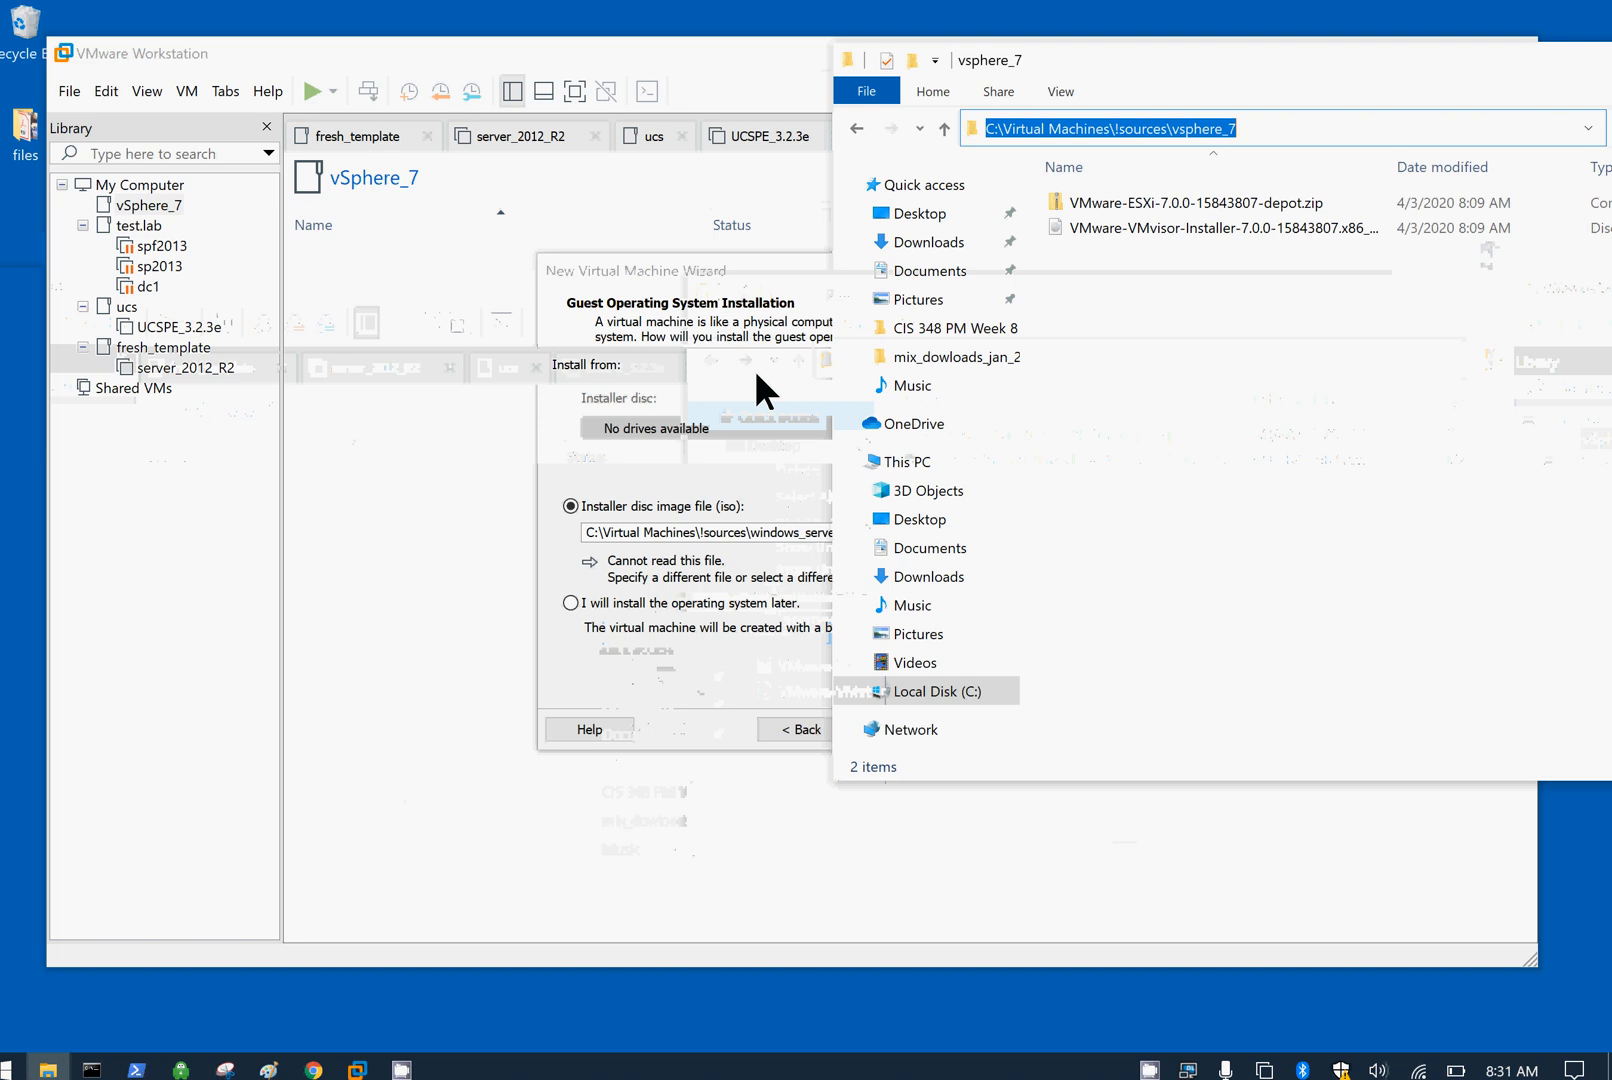
left_click(757, 378)
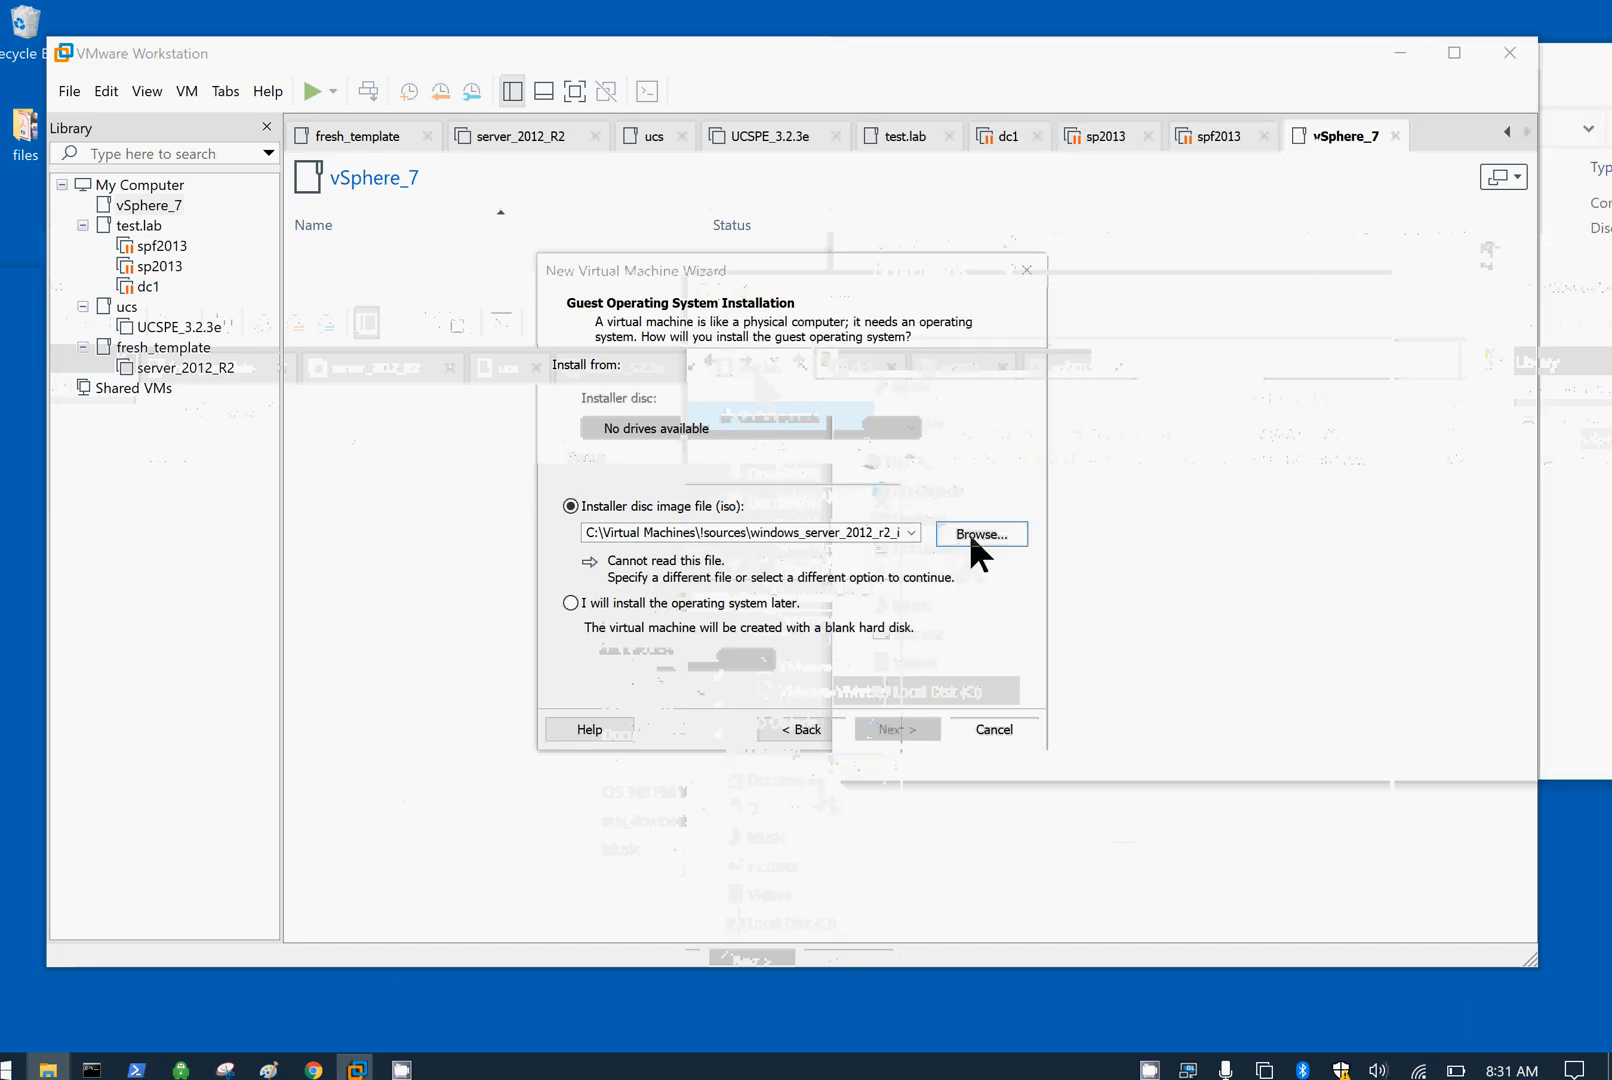
Step: Browse to the pasted vsphere_7 path and use the VMware-VMvisor-Installer 7.0.0 ISO as installer disc
left_click(973, 541)
left_click(1209, 306)
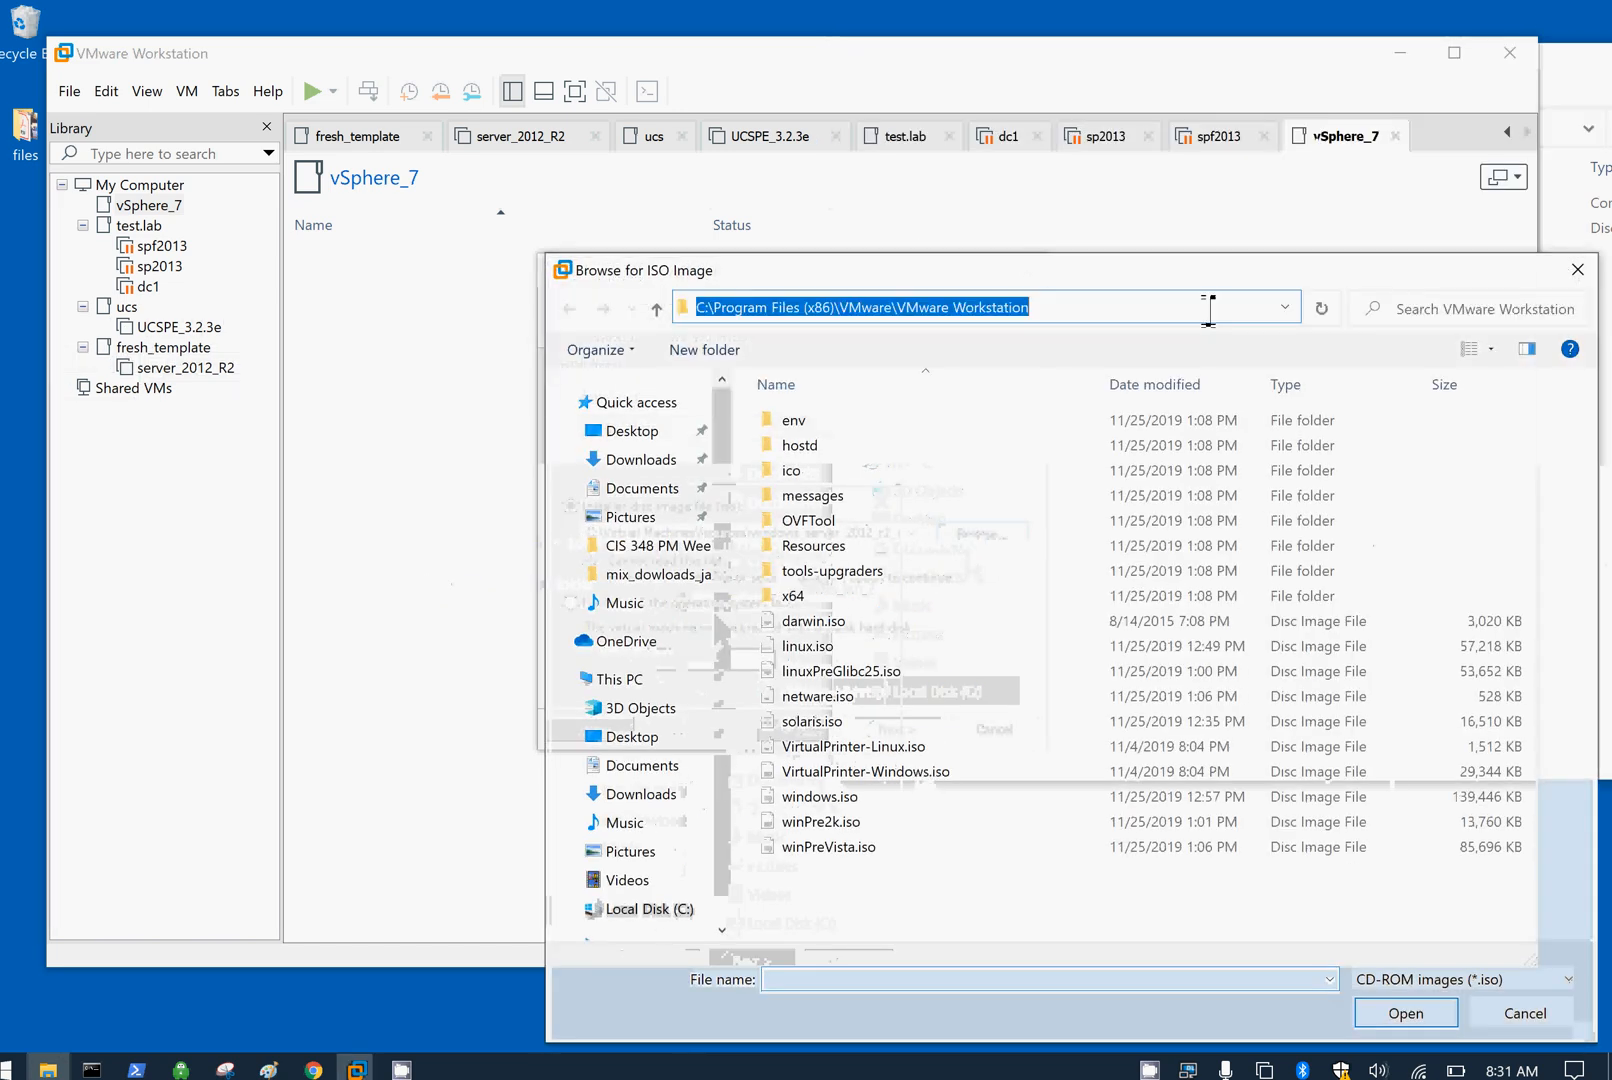
key("ctrl+v")
key("ctrl+a")
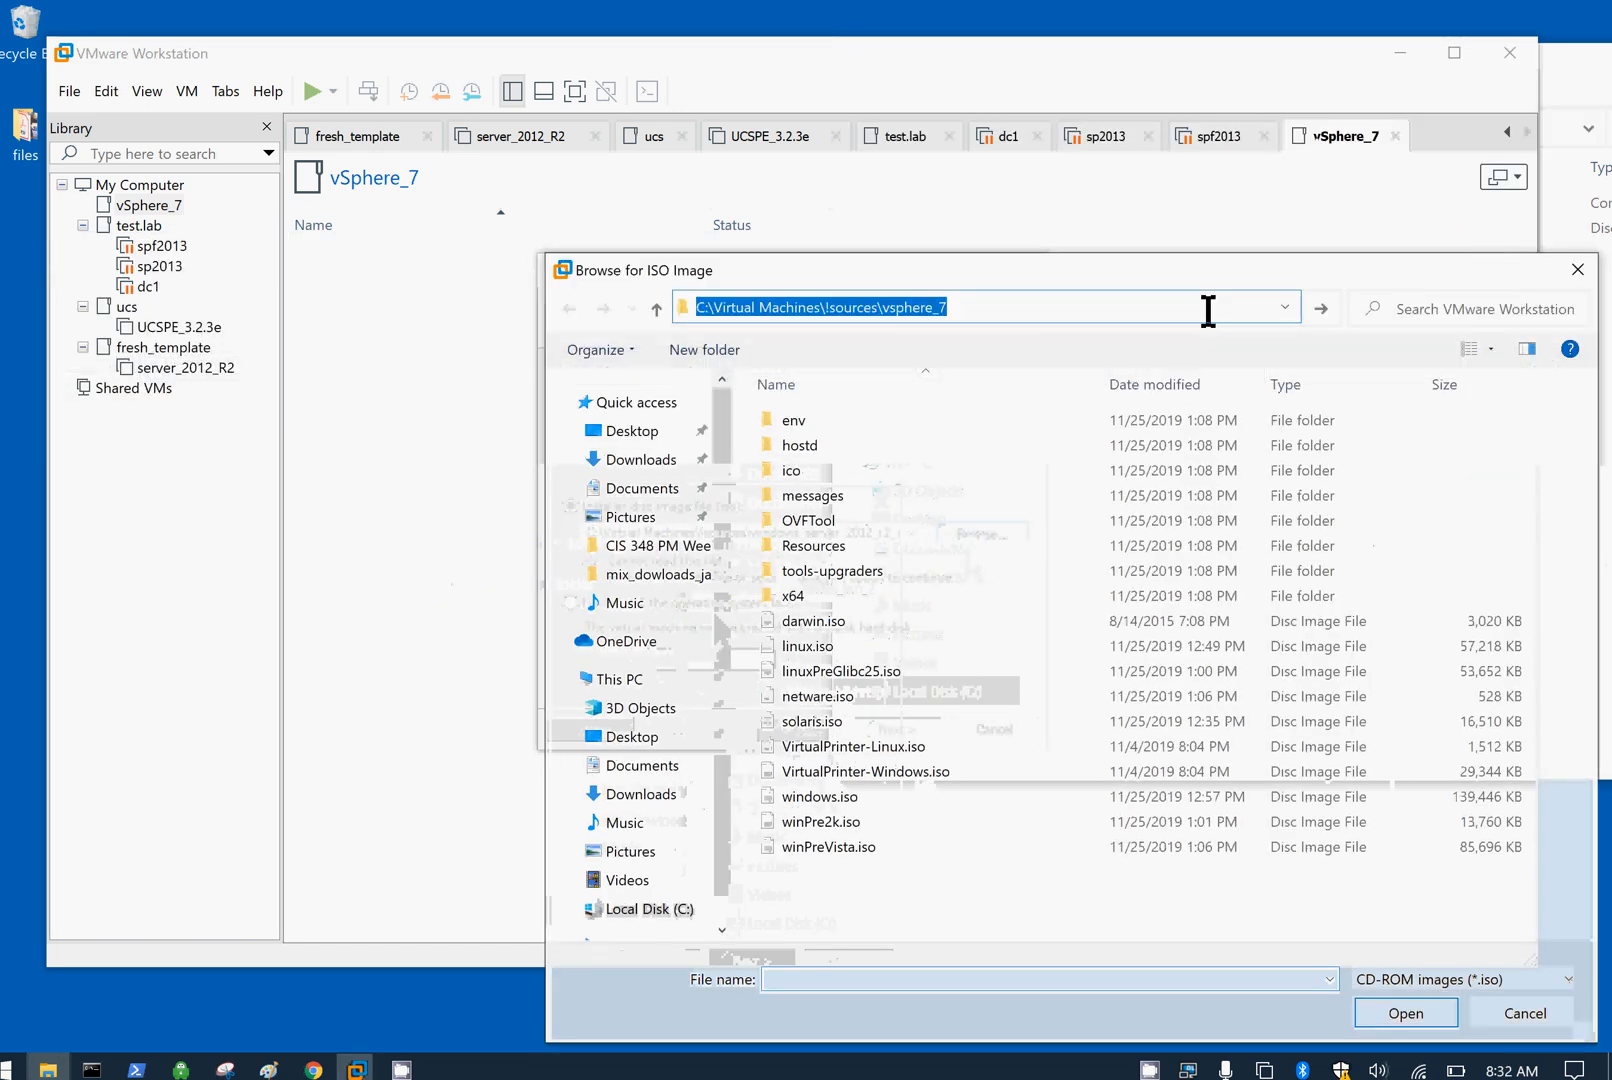
key("Return")
left_click(955, 421)
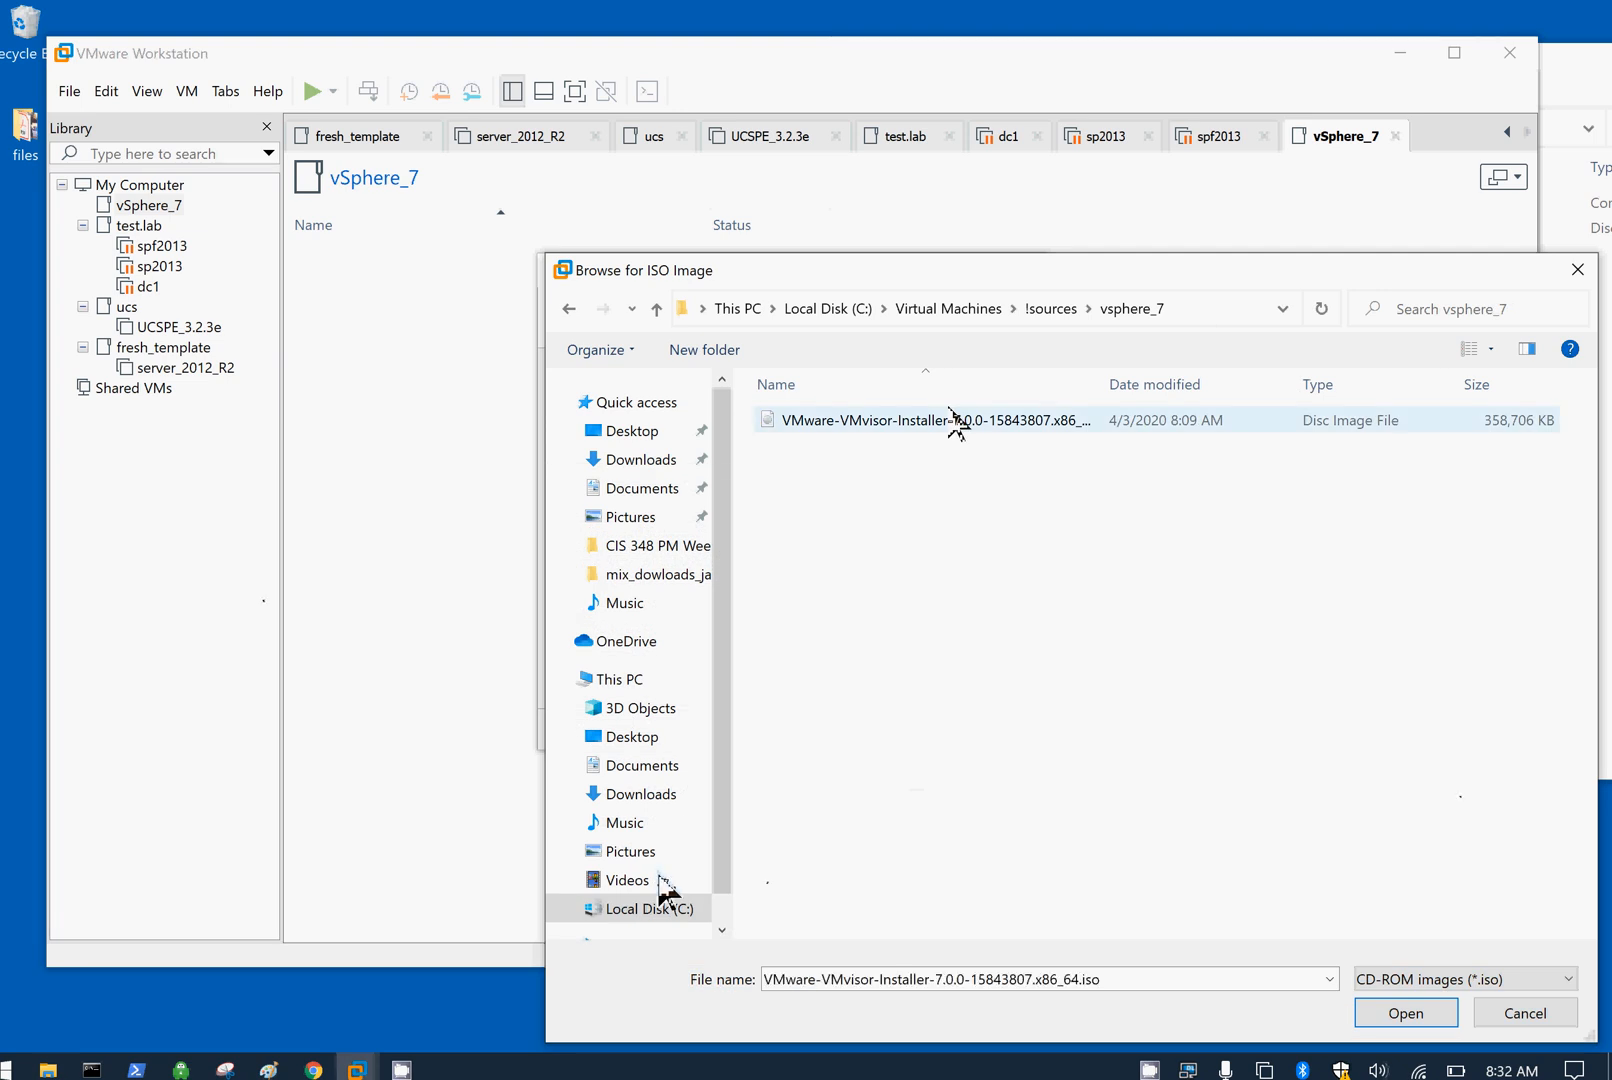
left_click(1405, 1013)
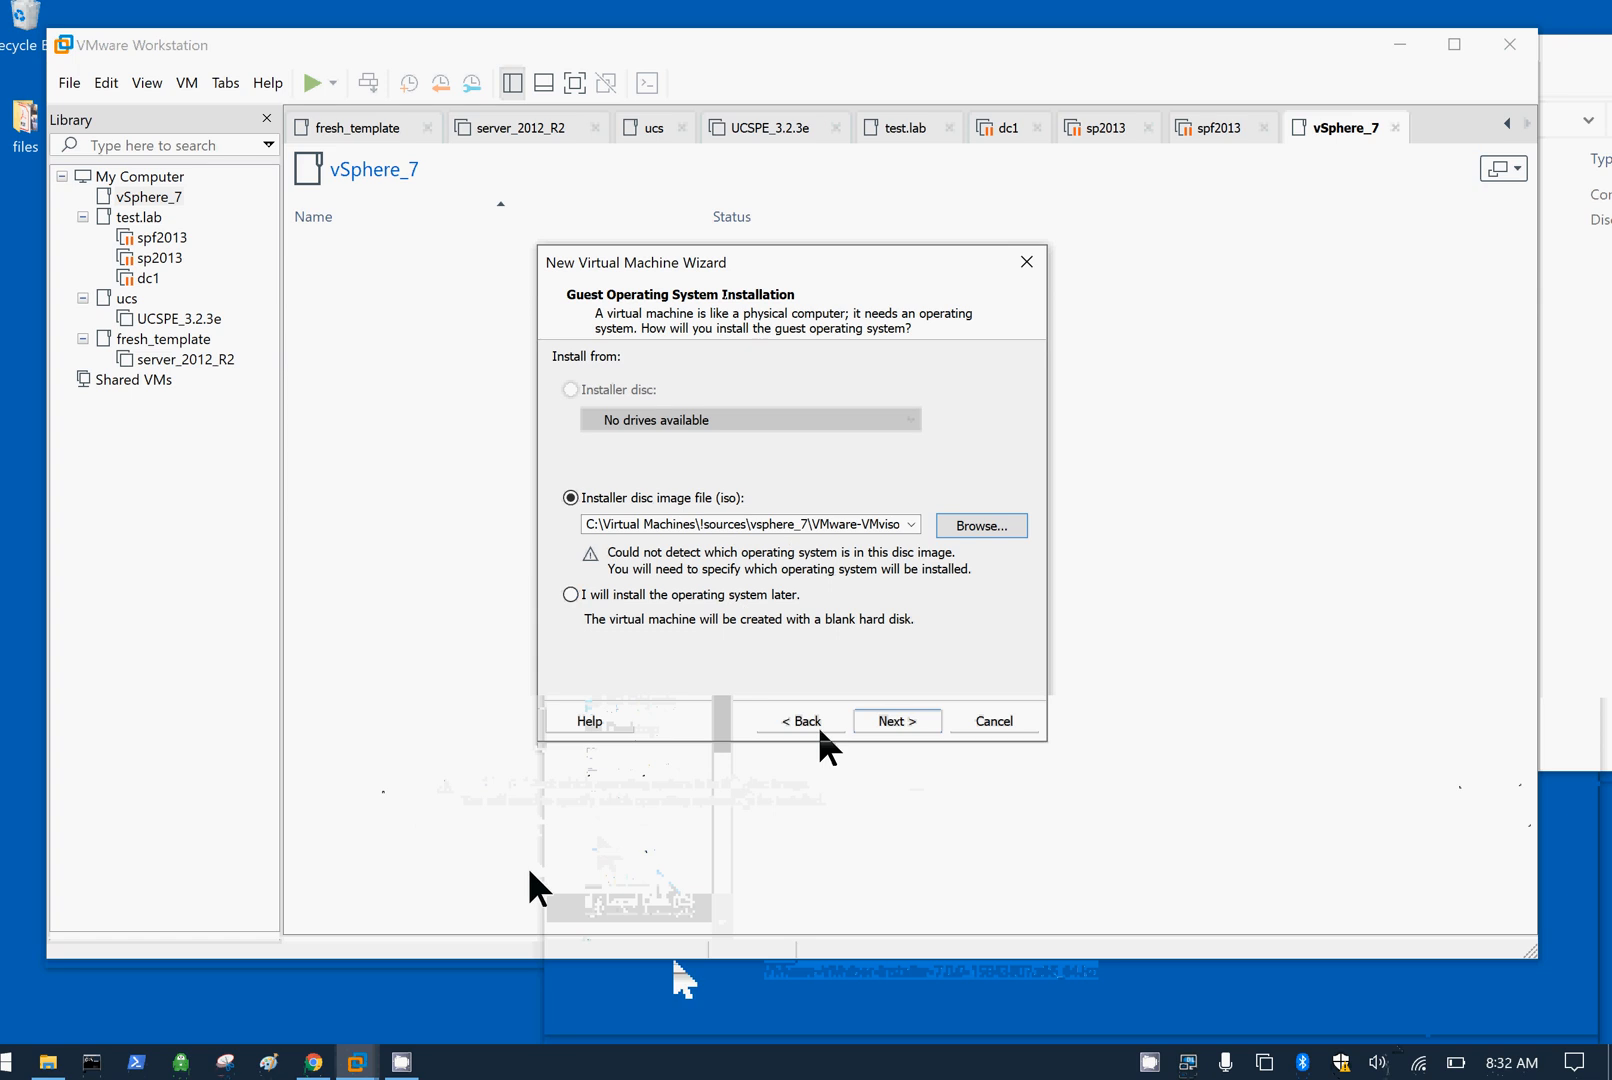
left_click(898, 726)
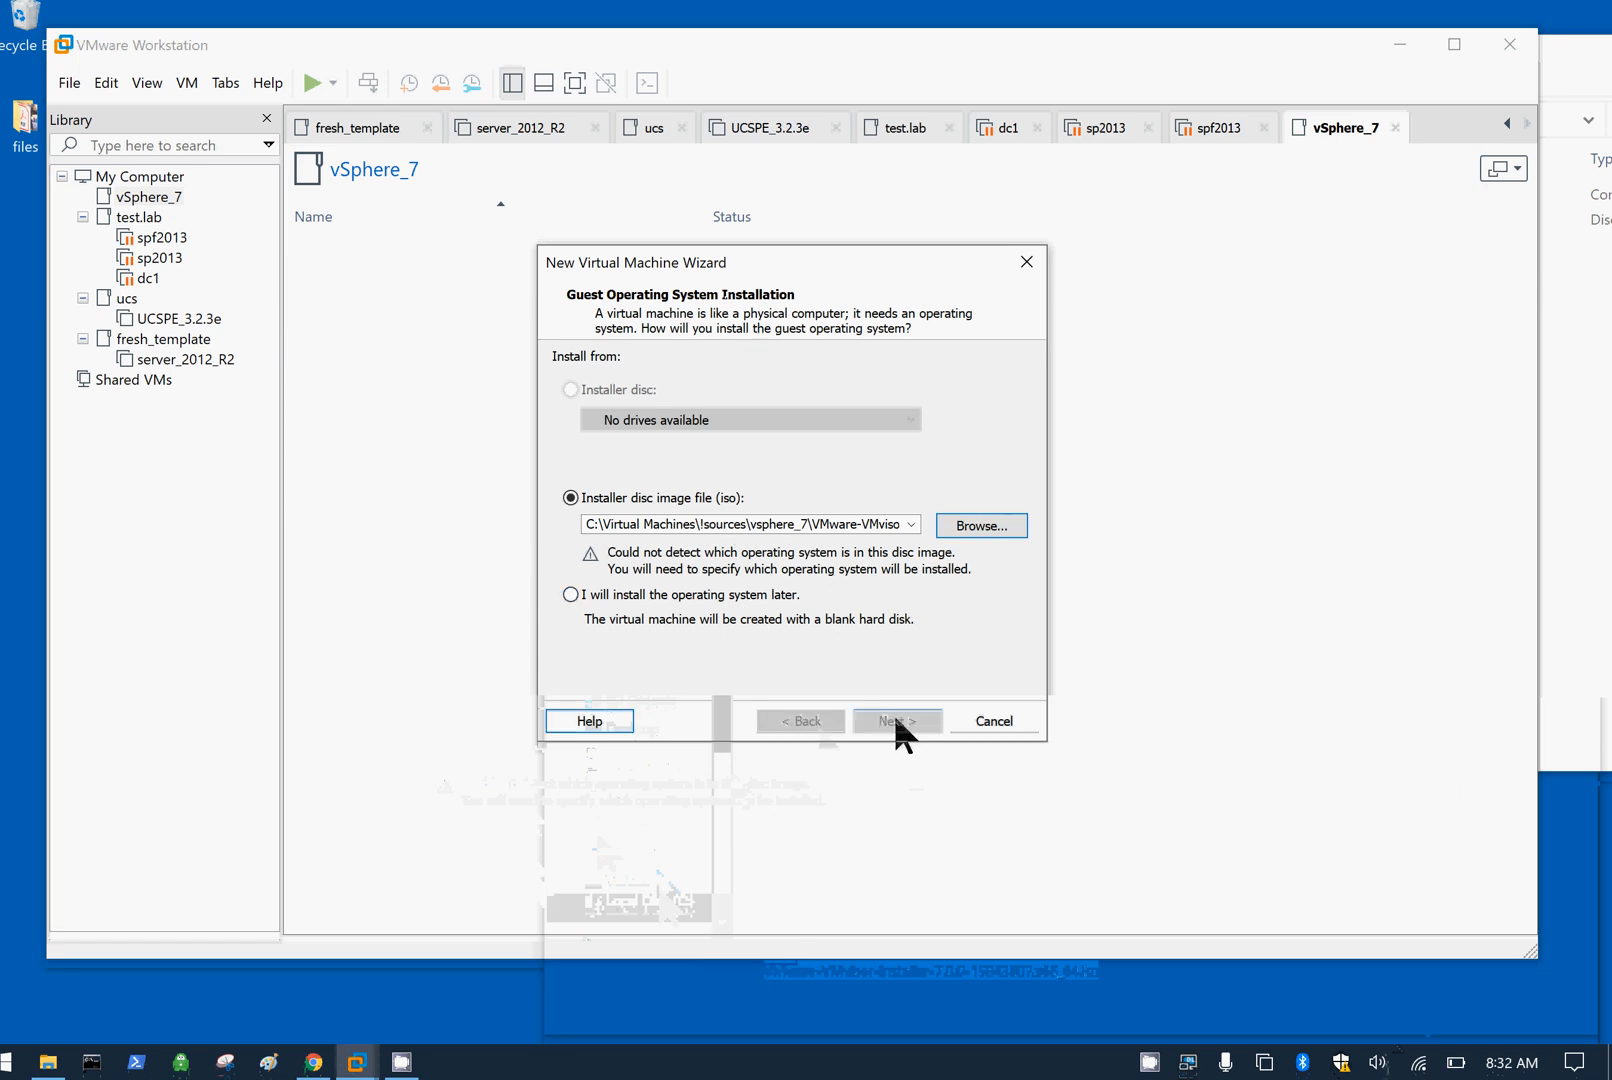
Step: Set the guest OS to VMware ESX with version VMware ESXi 6.x
left_click(608, 420)
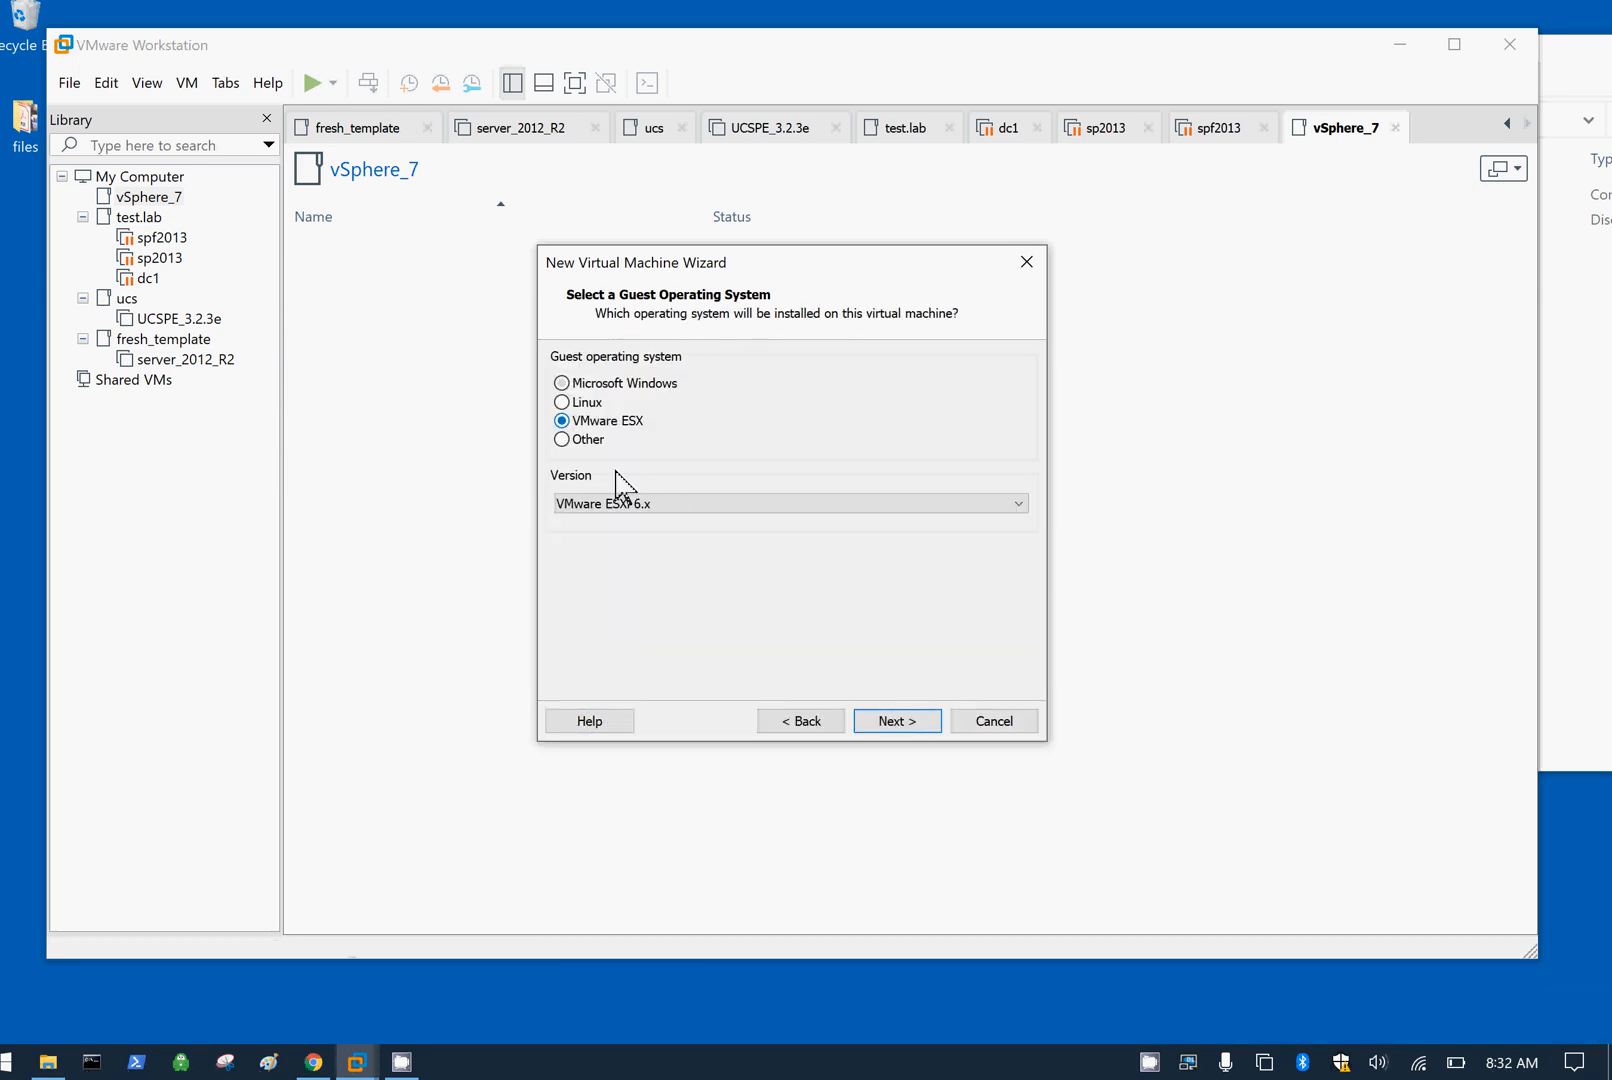
left_click(620, 503)
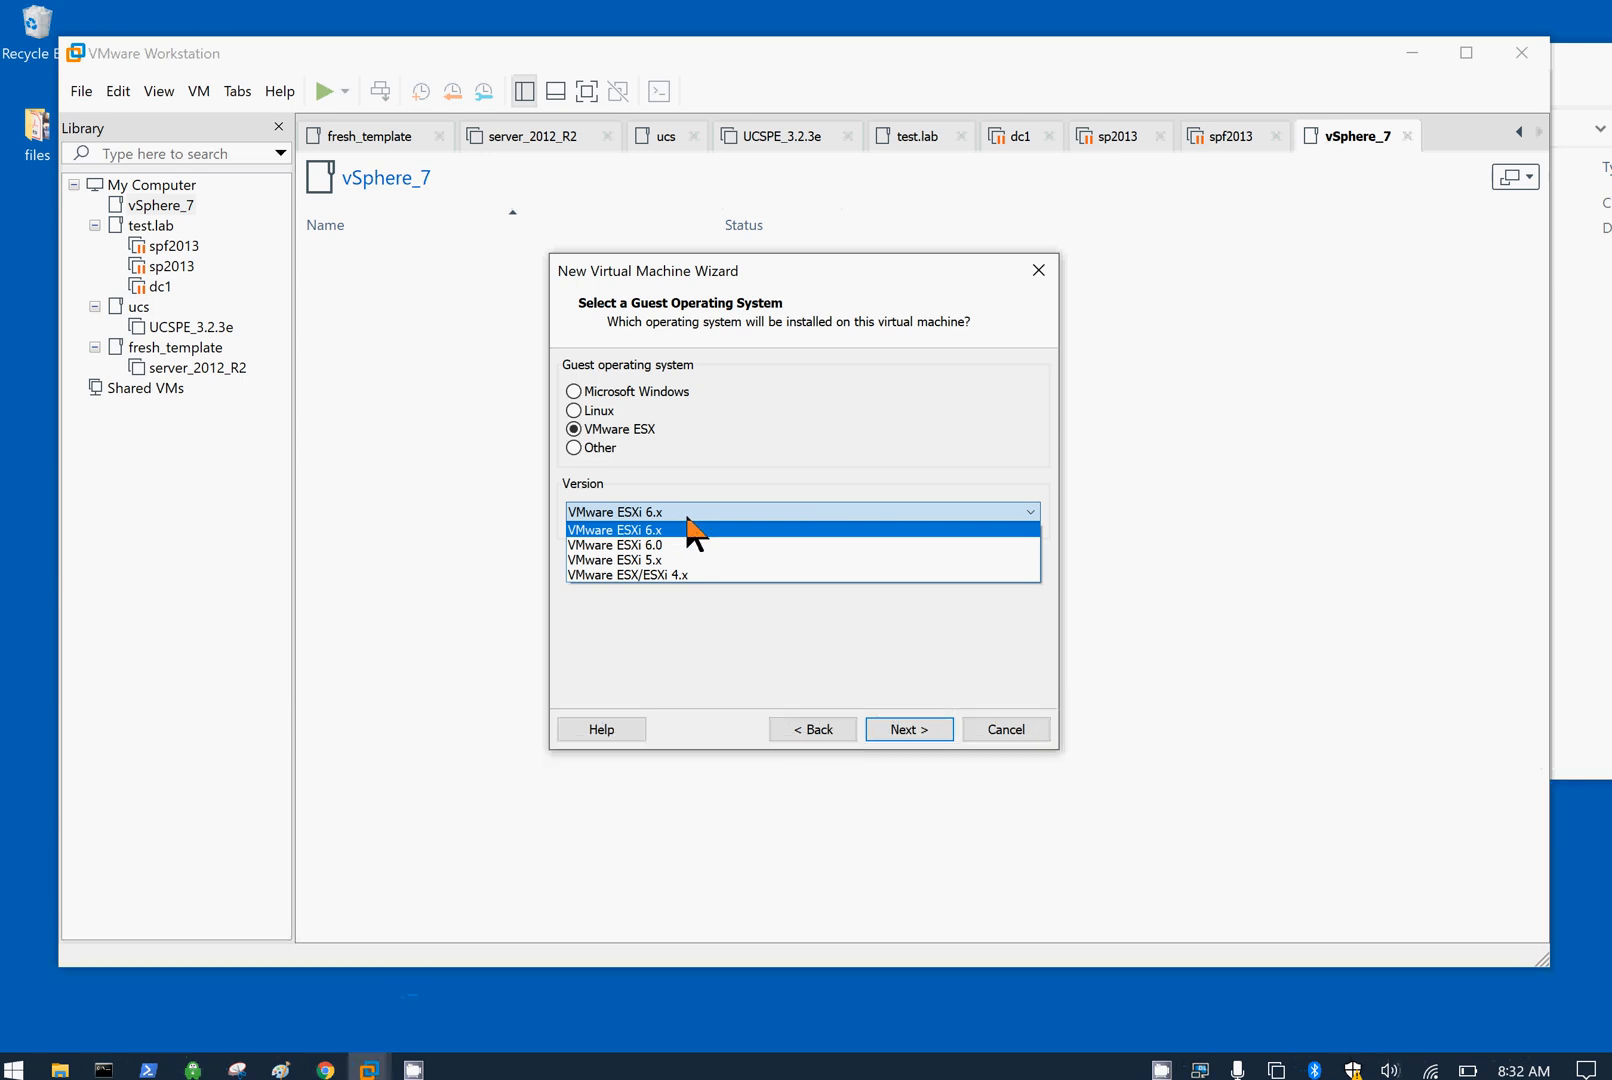
left_click(690, 528)
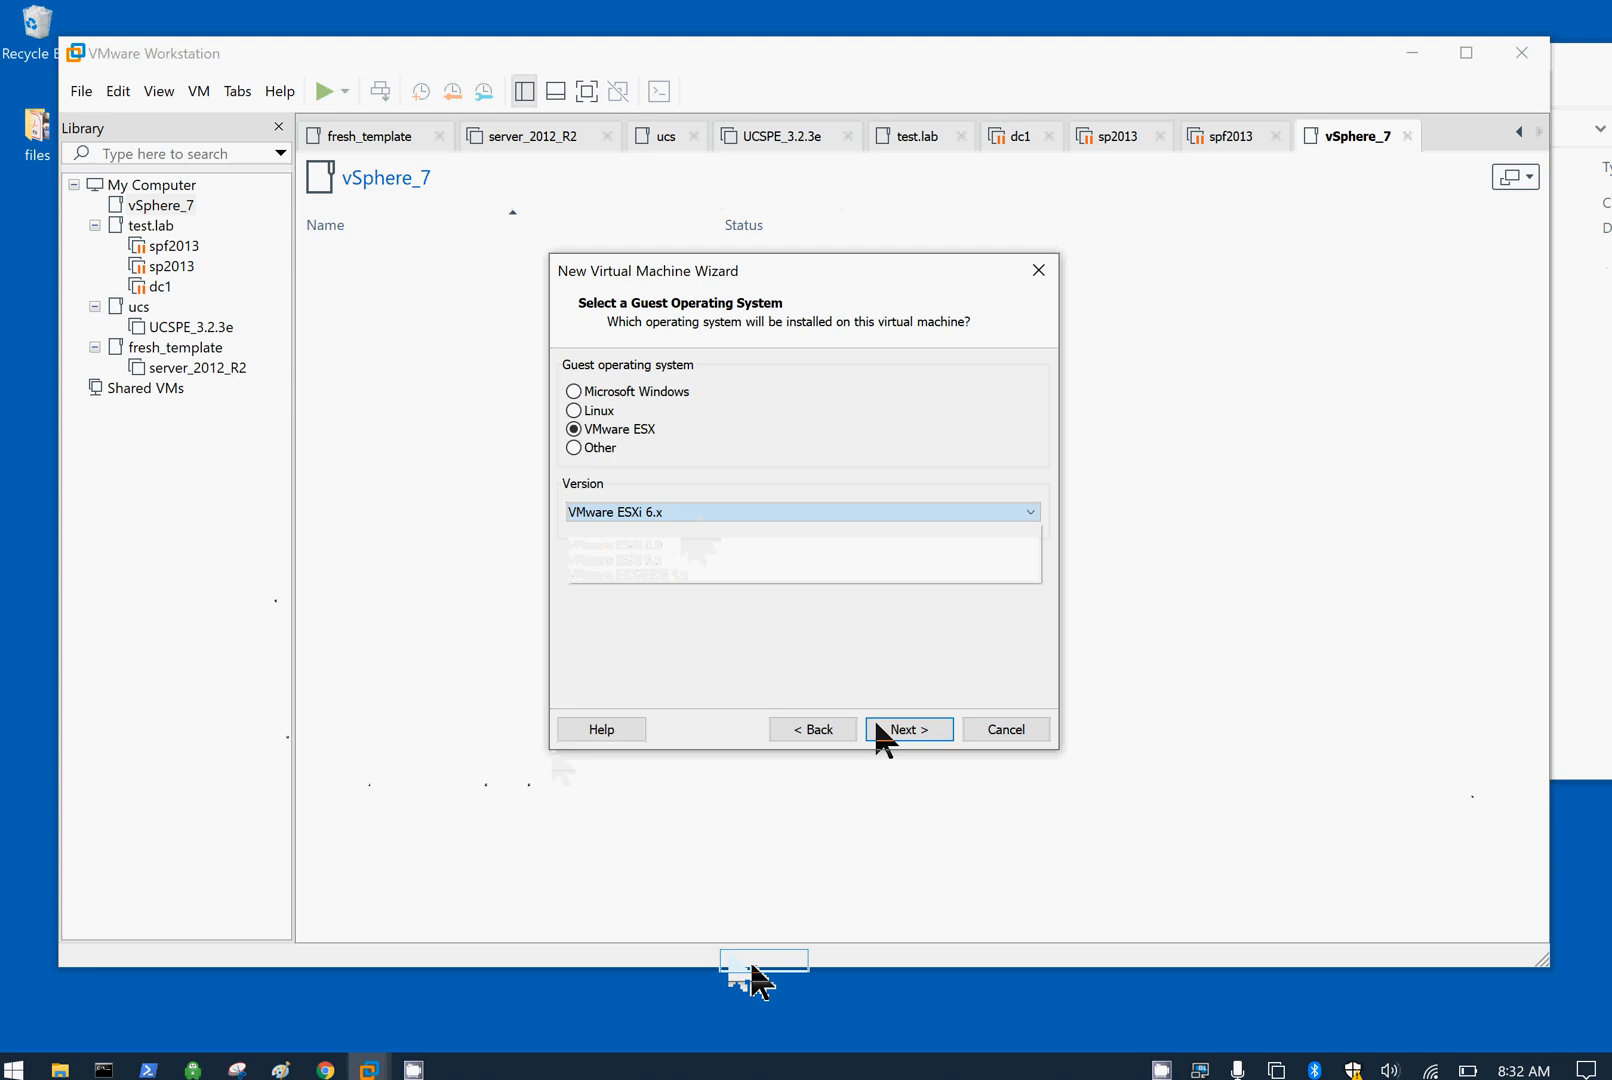
left_click(899, 735)
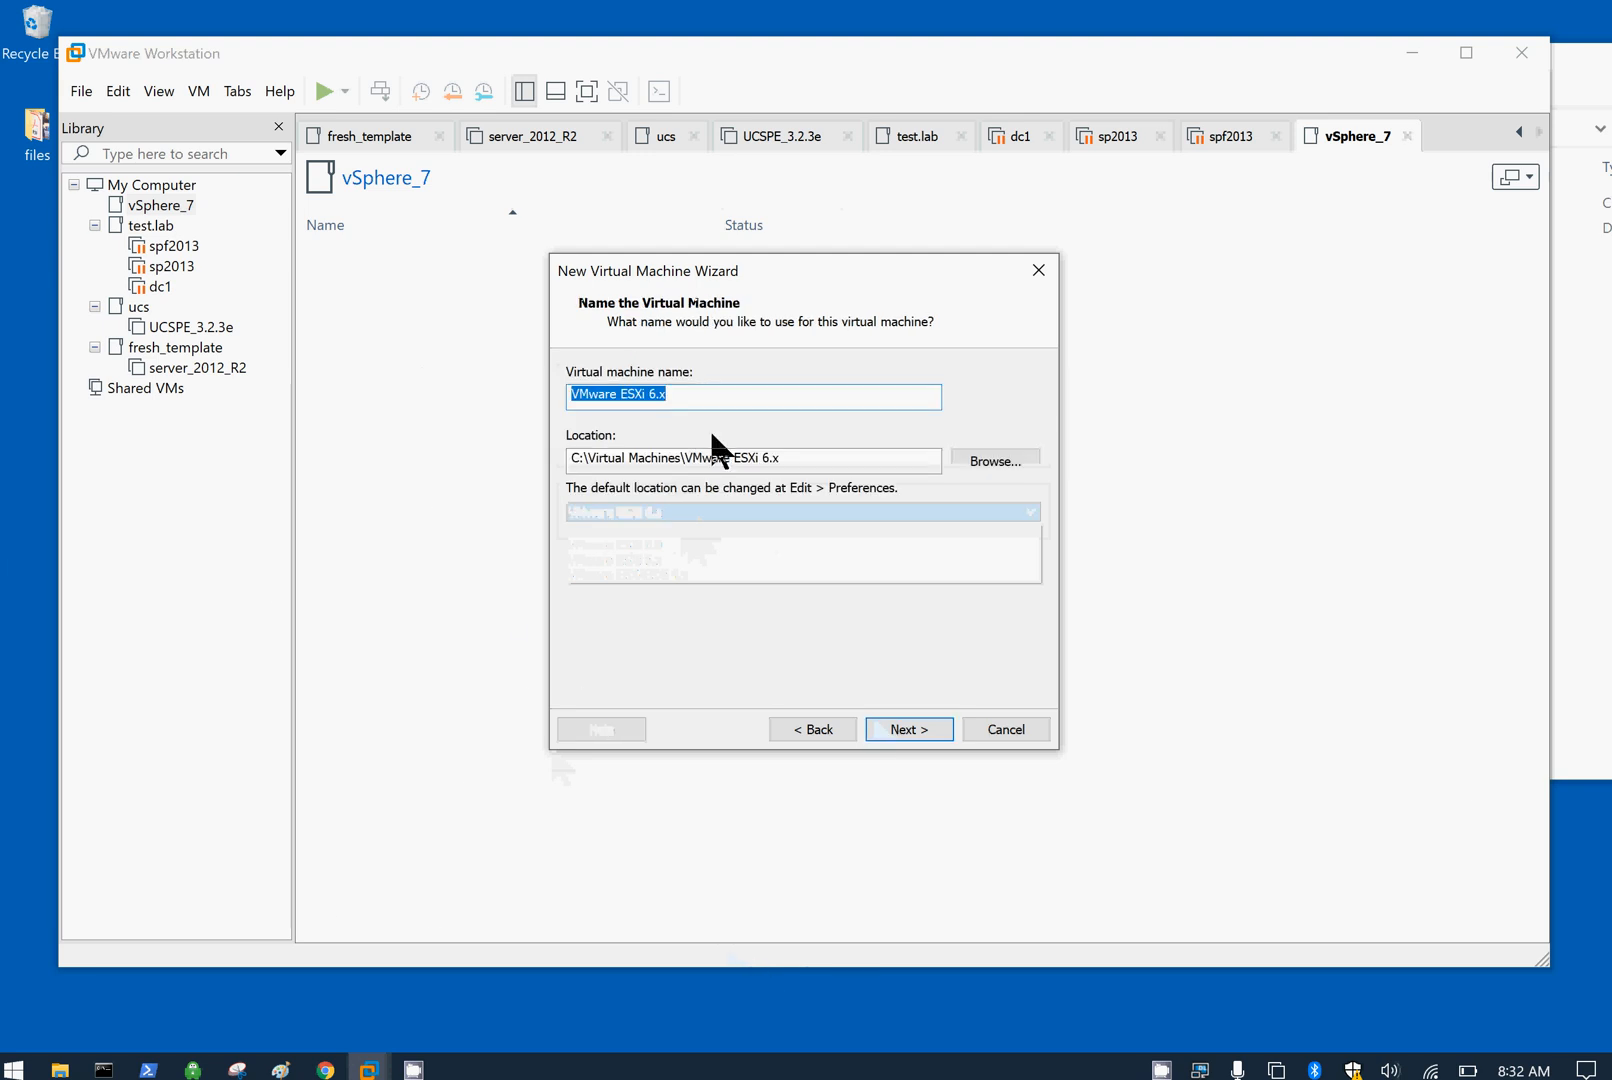
Step: Name the virtual machine 'esxi7_1', making its location C:\Virtual Machines\esxi7_1
left_click(697, 399)
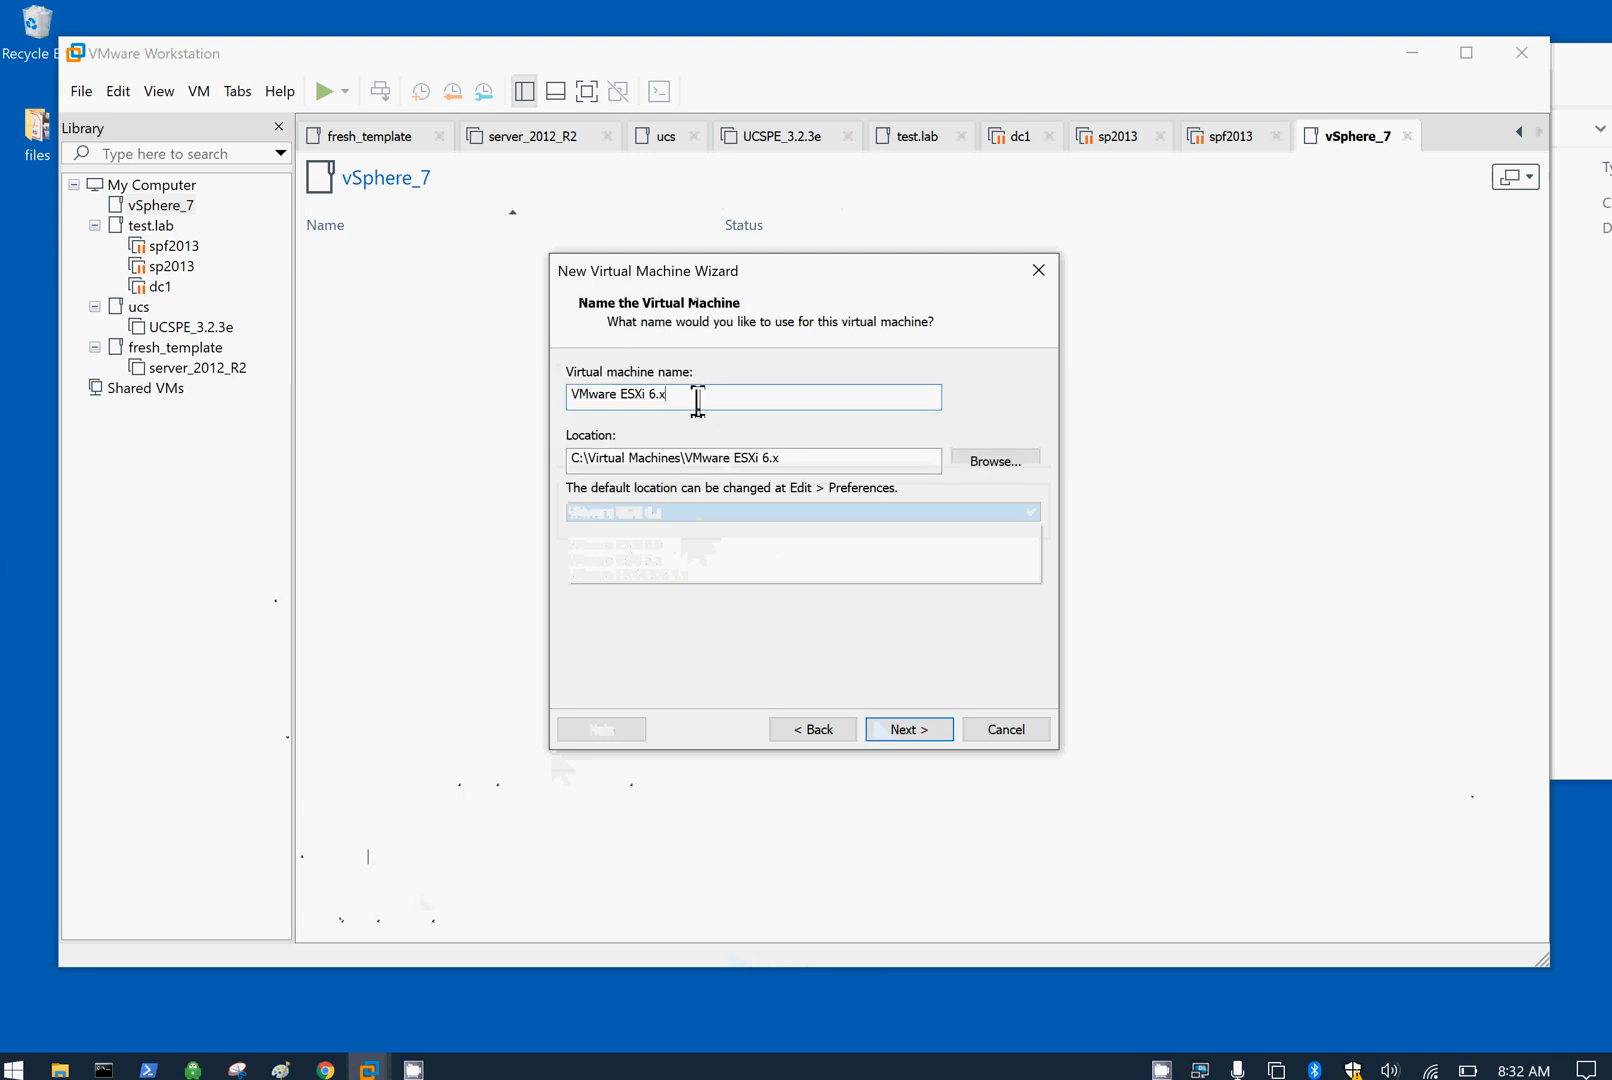
key("ctrl+a")
type("e")
key("BackSpace")
type("es")
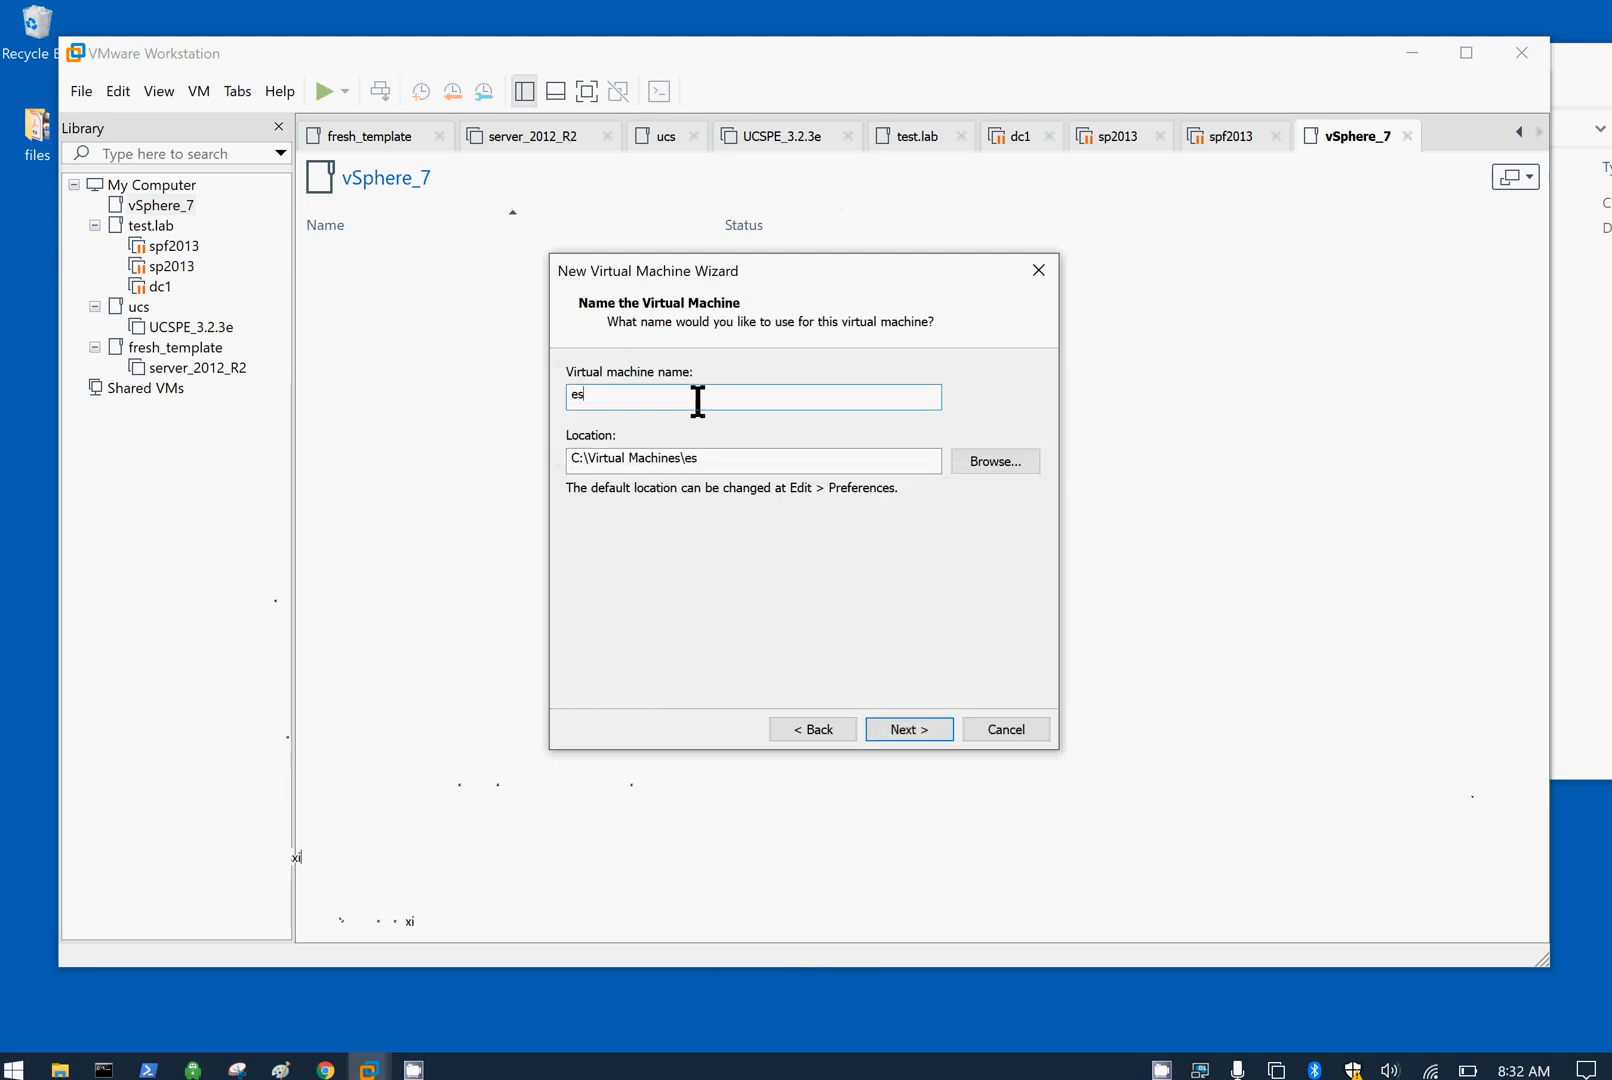
type("xi7_1")
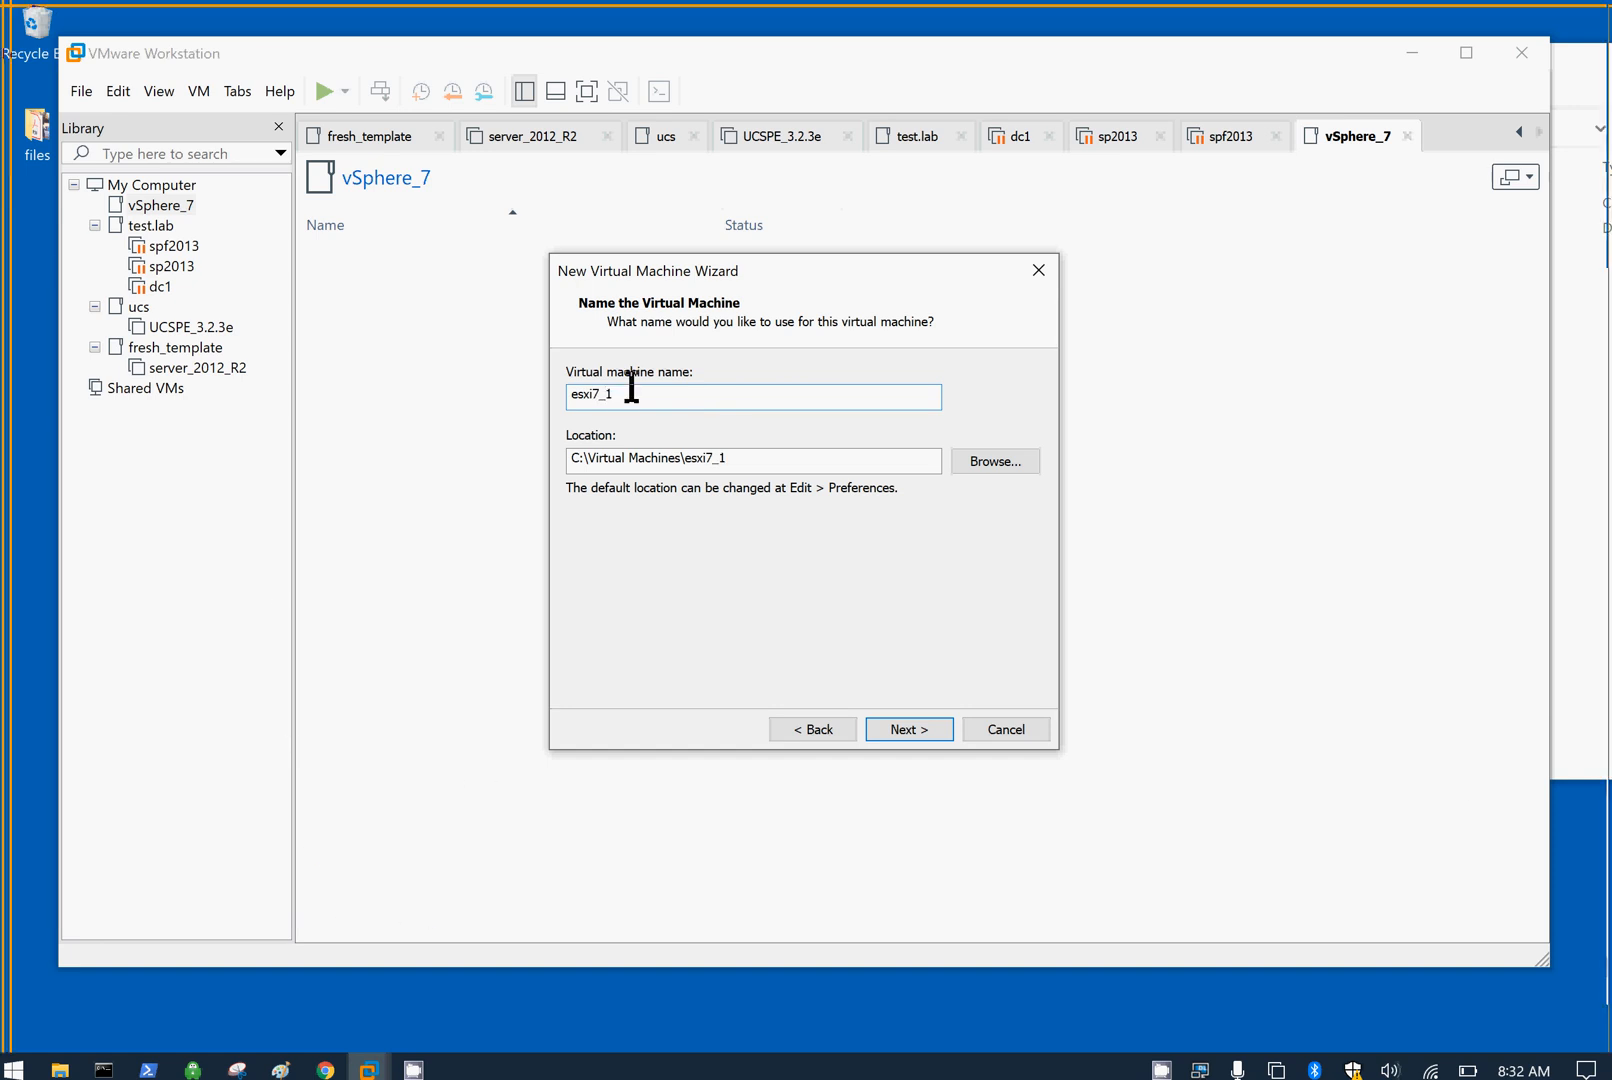
Step: Copy the 'esxi7_1' folder name from the end of the Location path
left_click_drag(752, 458, 686, 458)
right_click(697, 458)
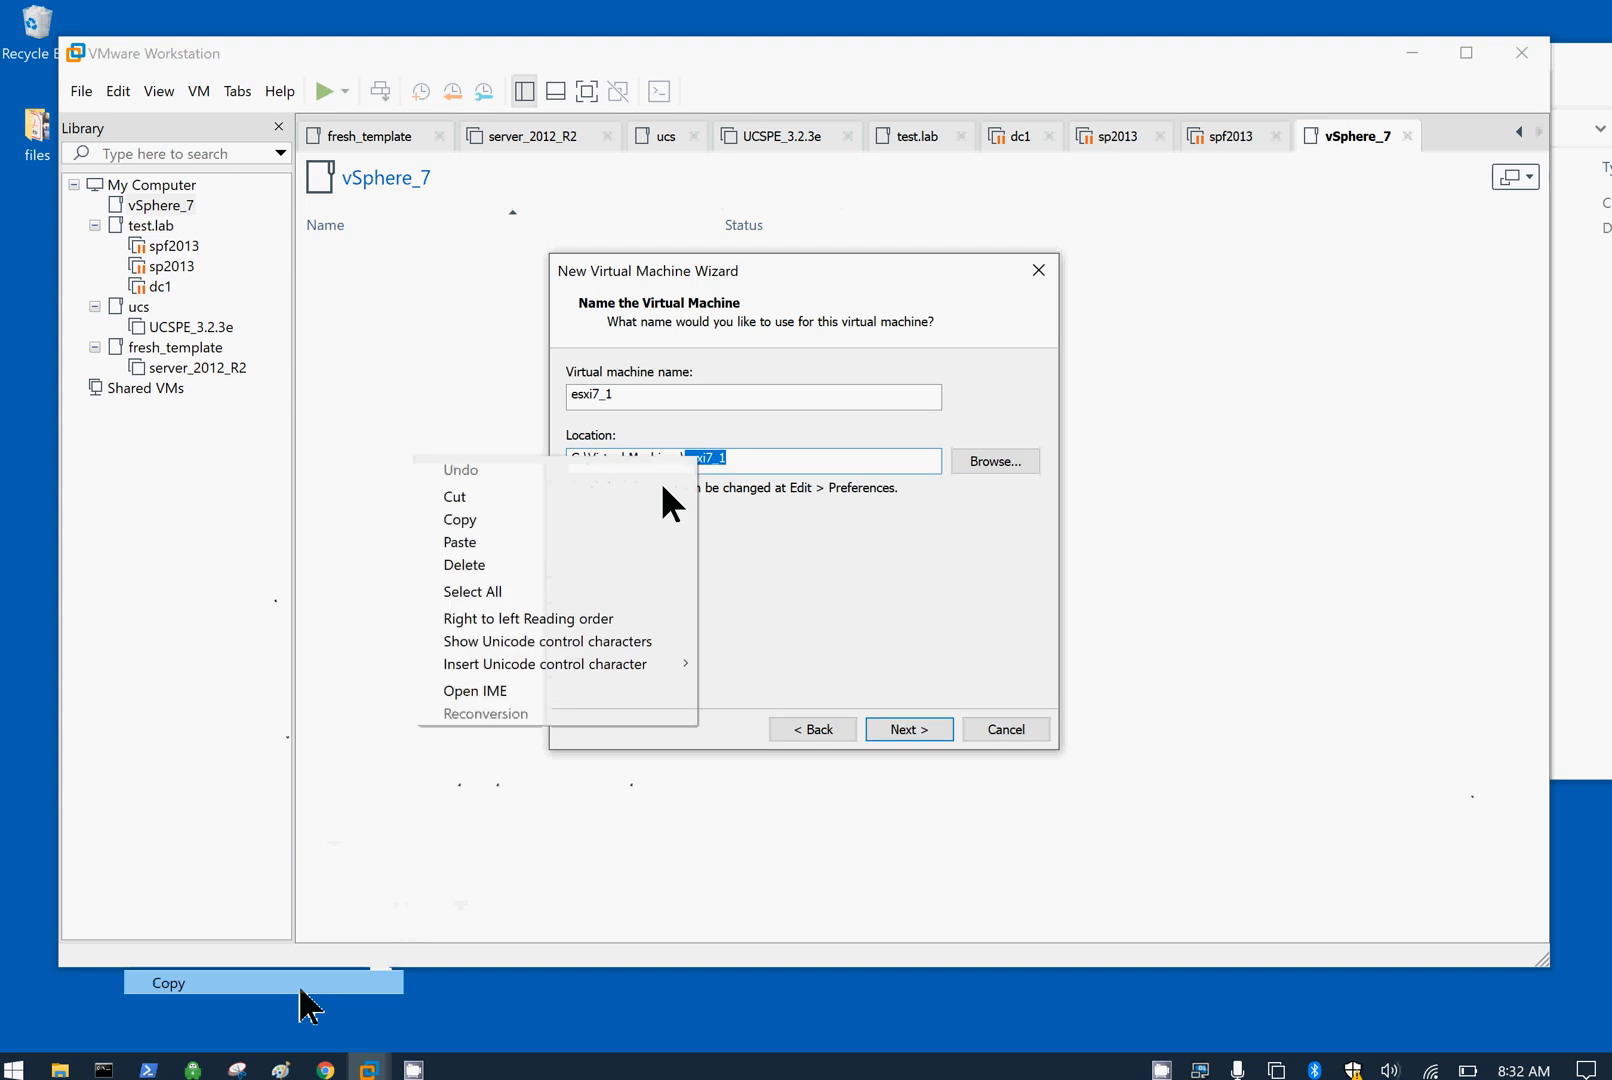
left_click(597, 521)
Step: Create a new folder named esxi7_1 inside C:\Virtual Machines\vSphere_7
left_click(1598, 440)
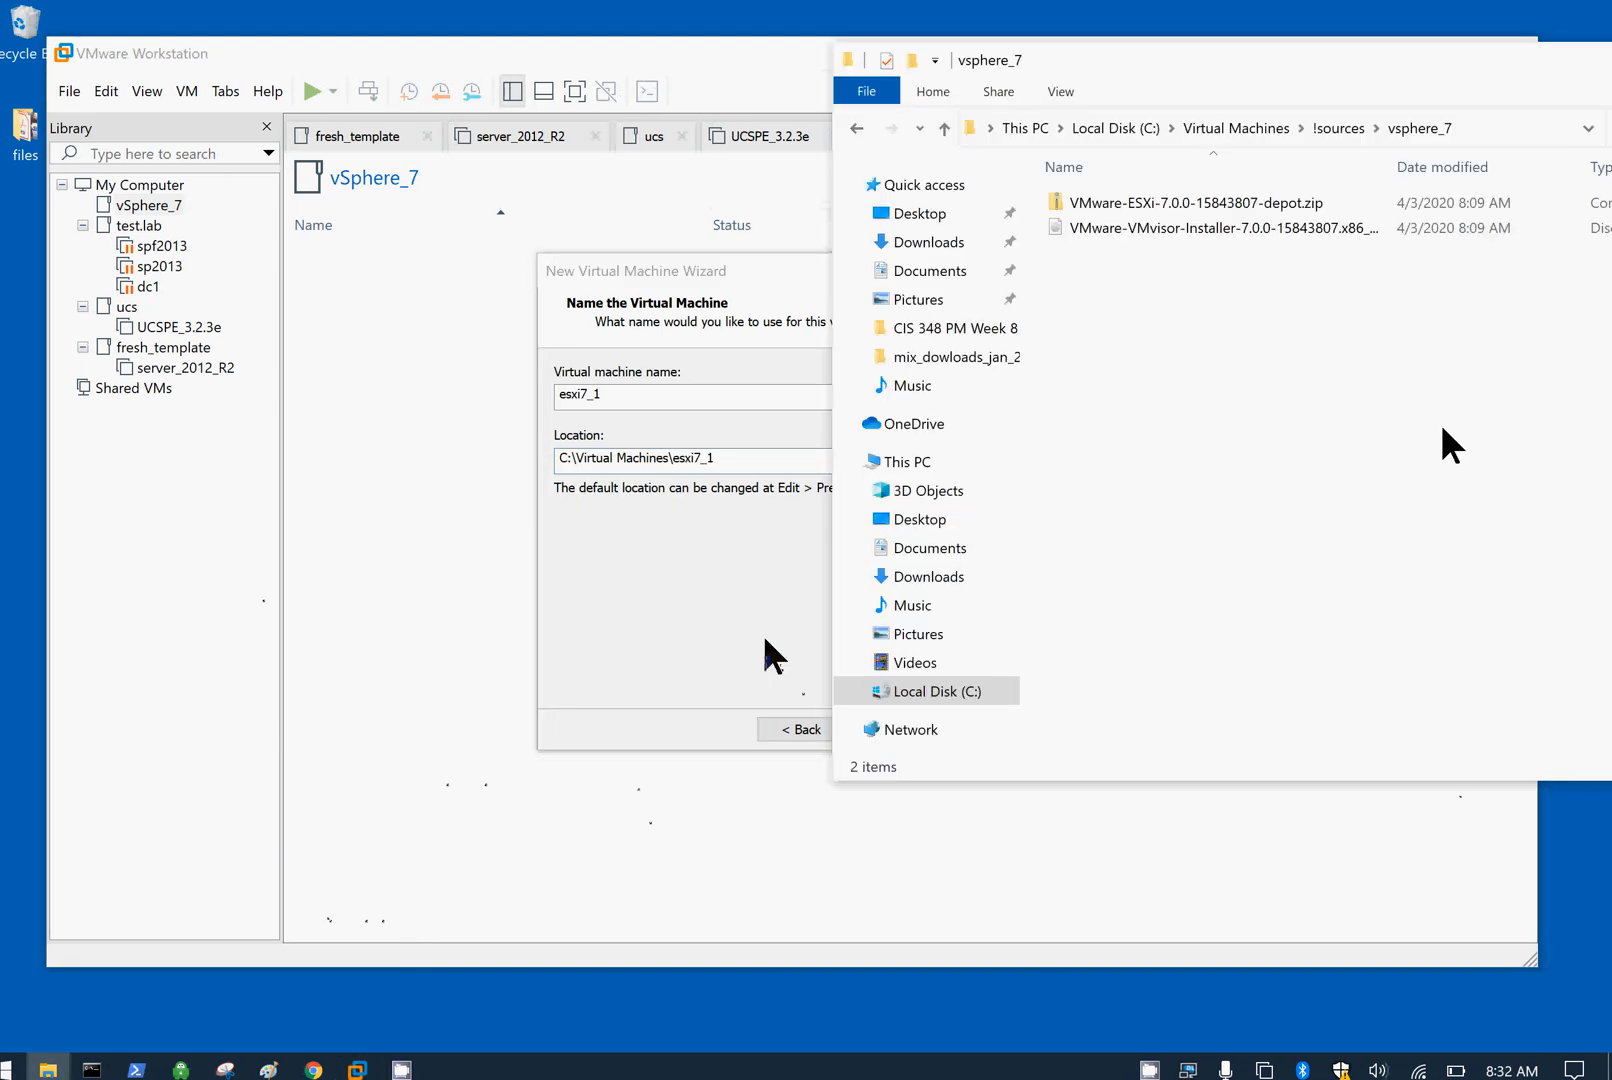
left_click(1236, 130)
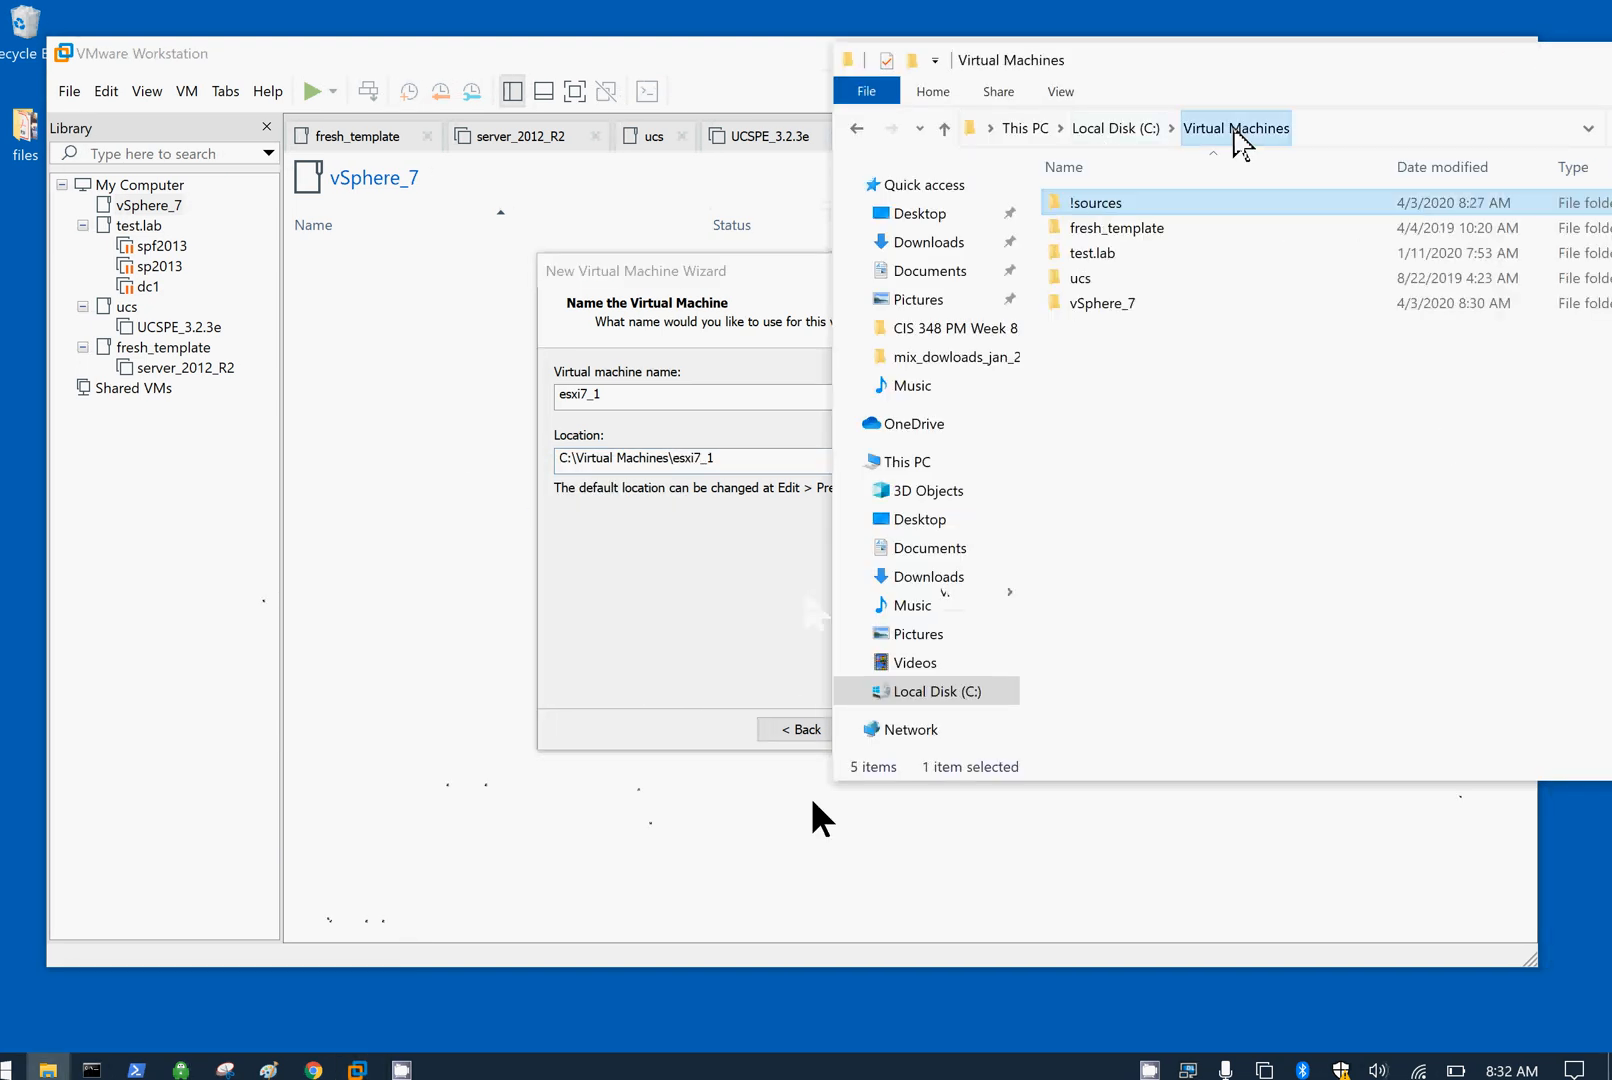
double_click(1105, 303)
right_click(1144, 385)
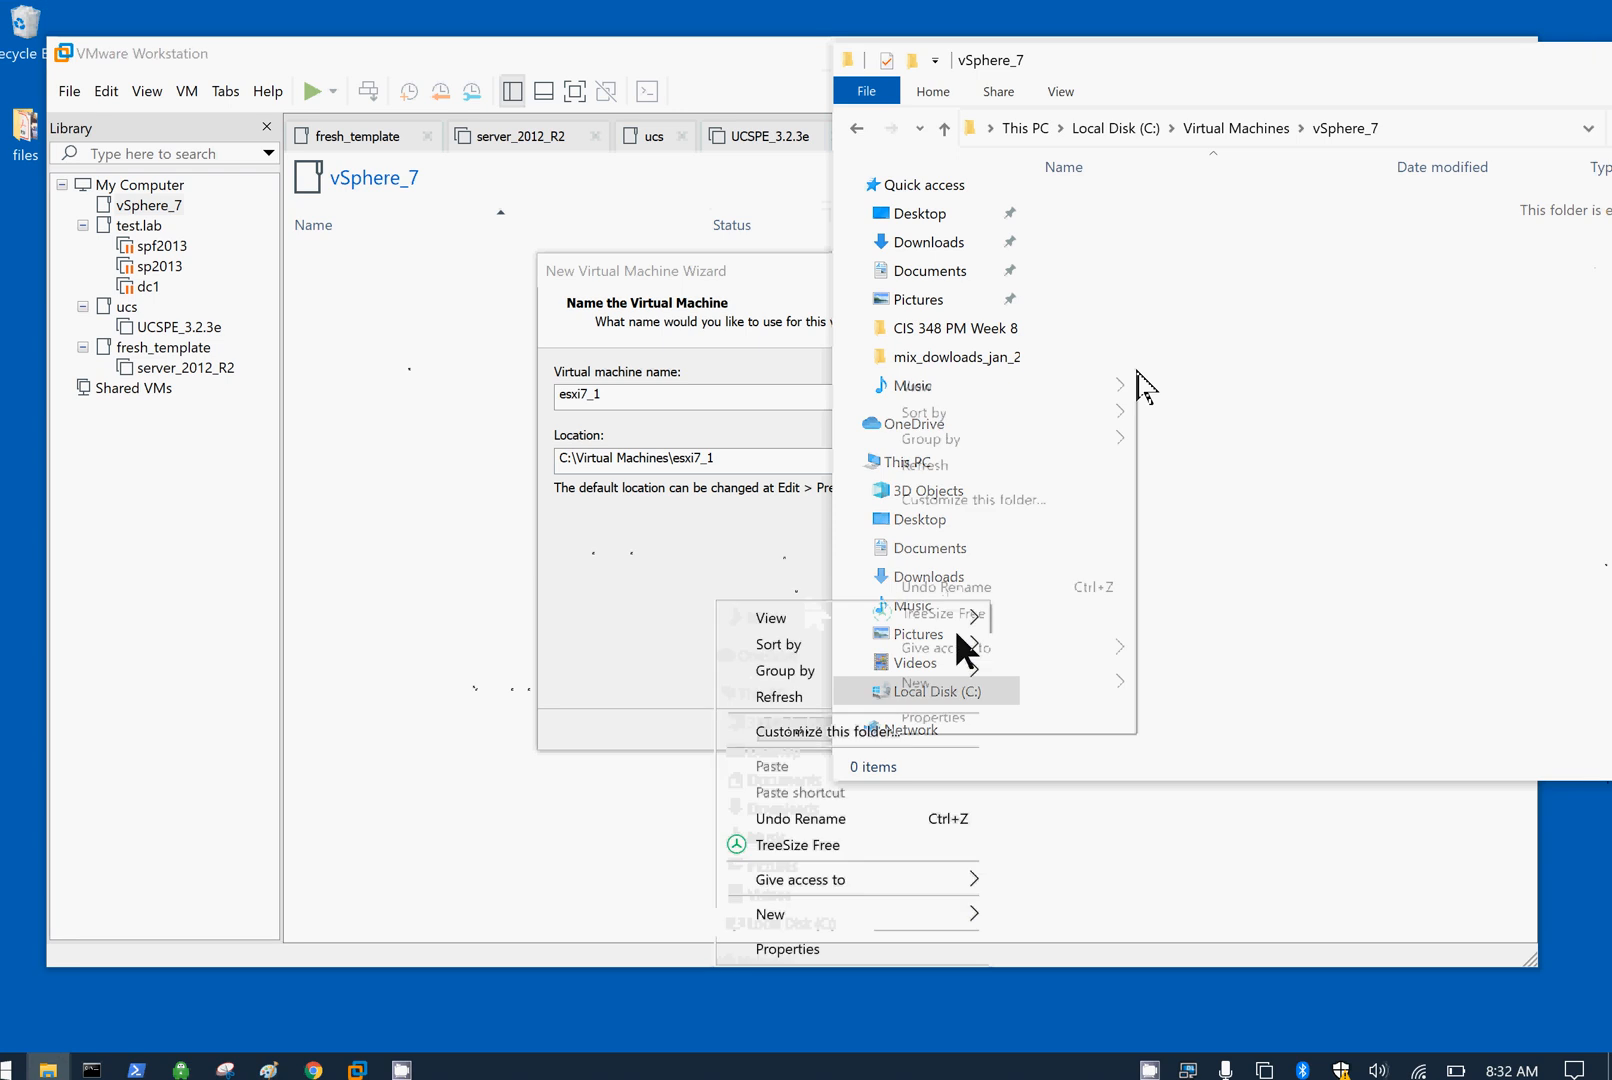
mouse_move(997, 690)
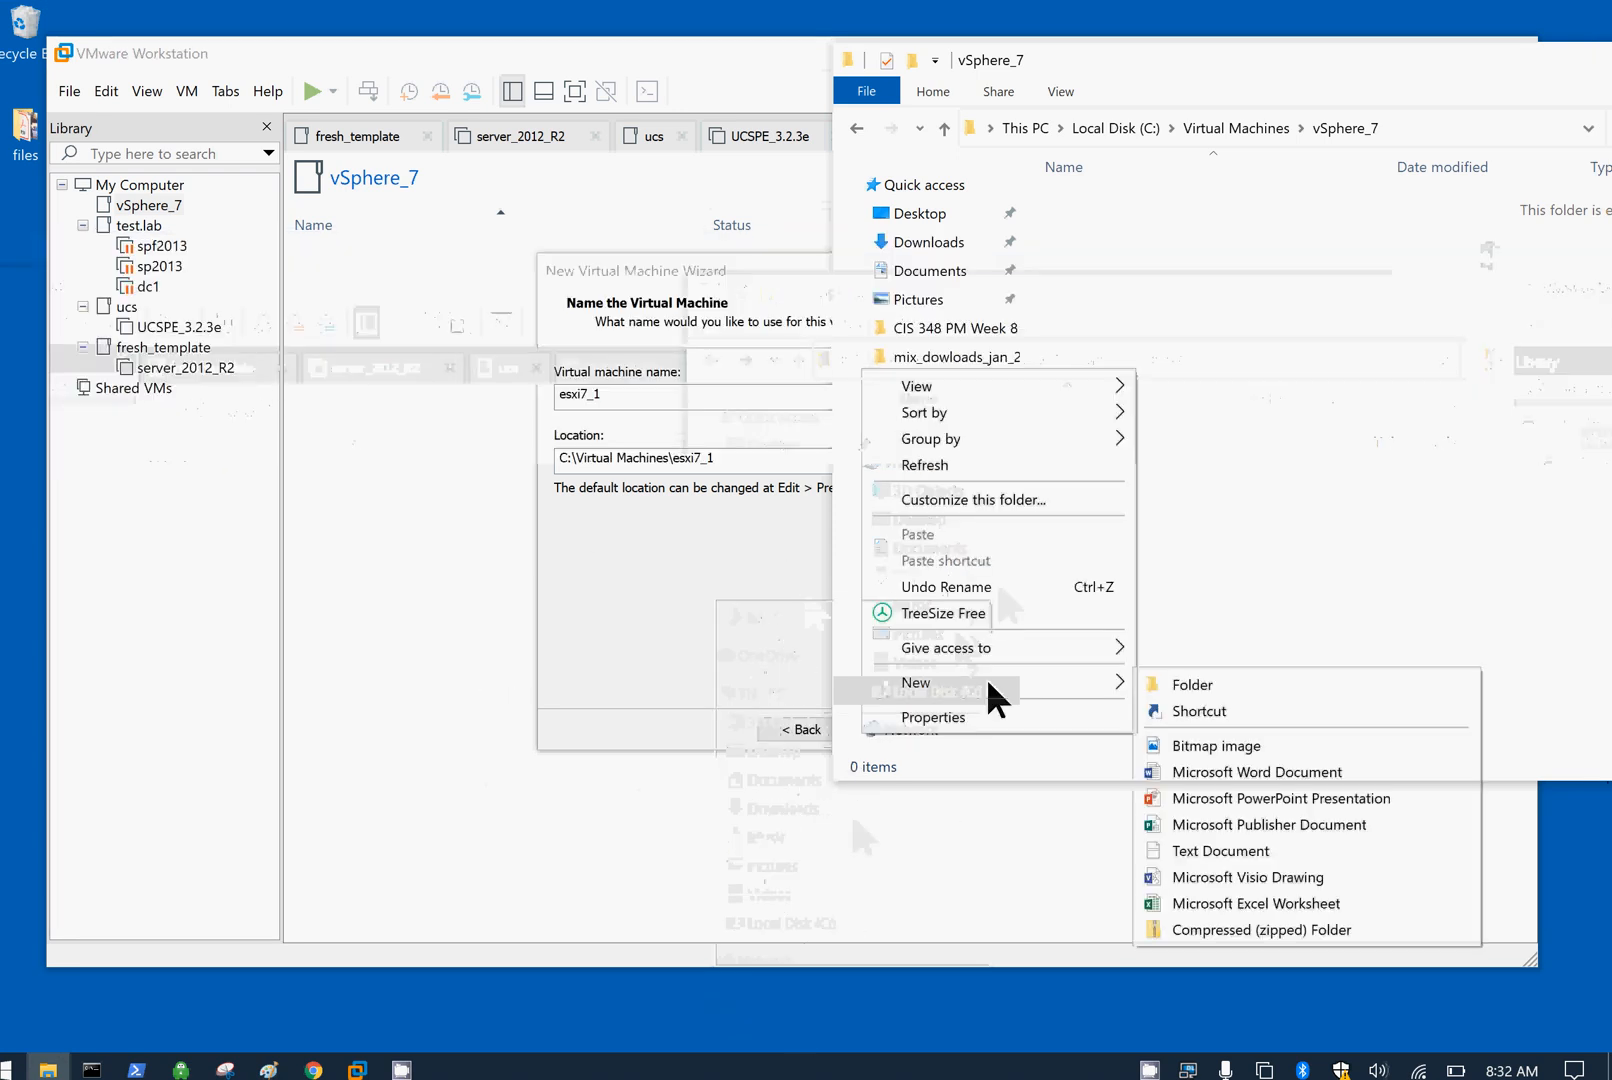
left_click(1185, 686)
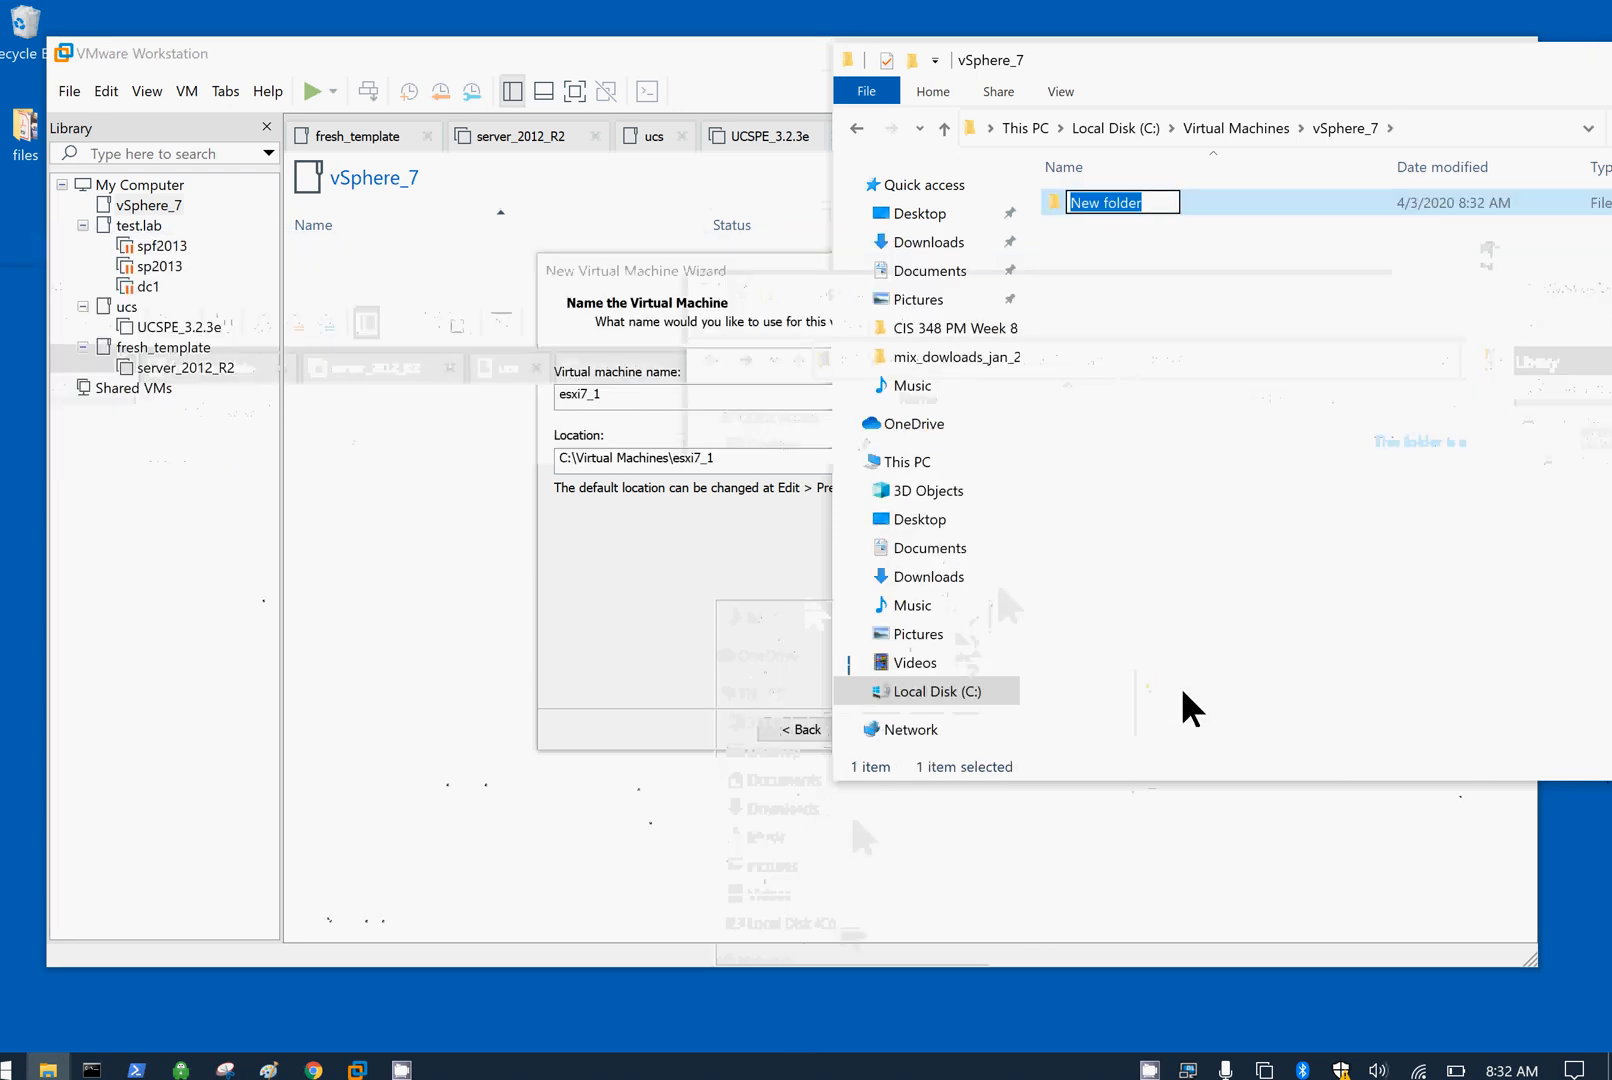
type("esxi7_1")
left_click(1185, 708)
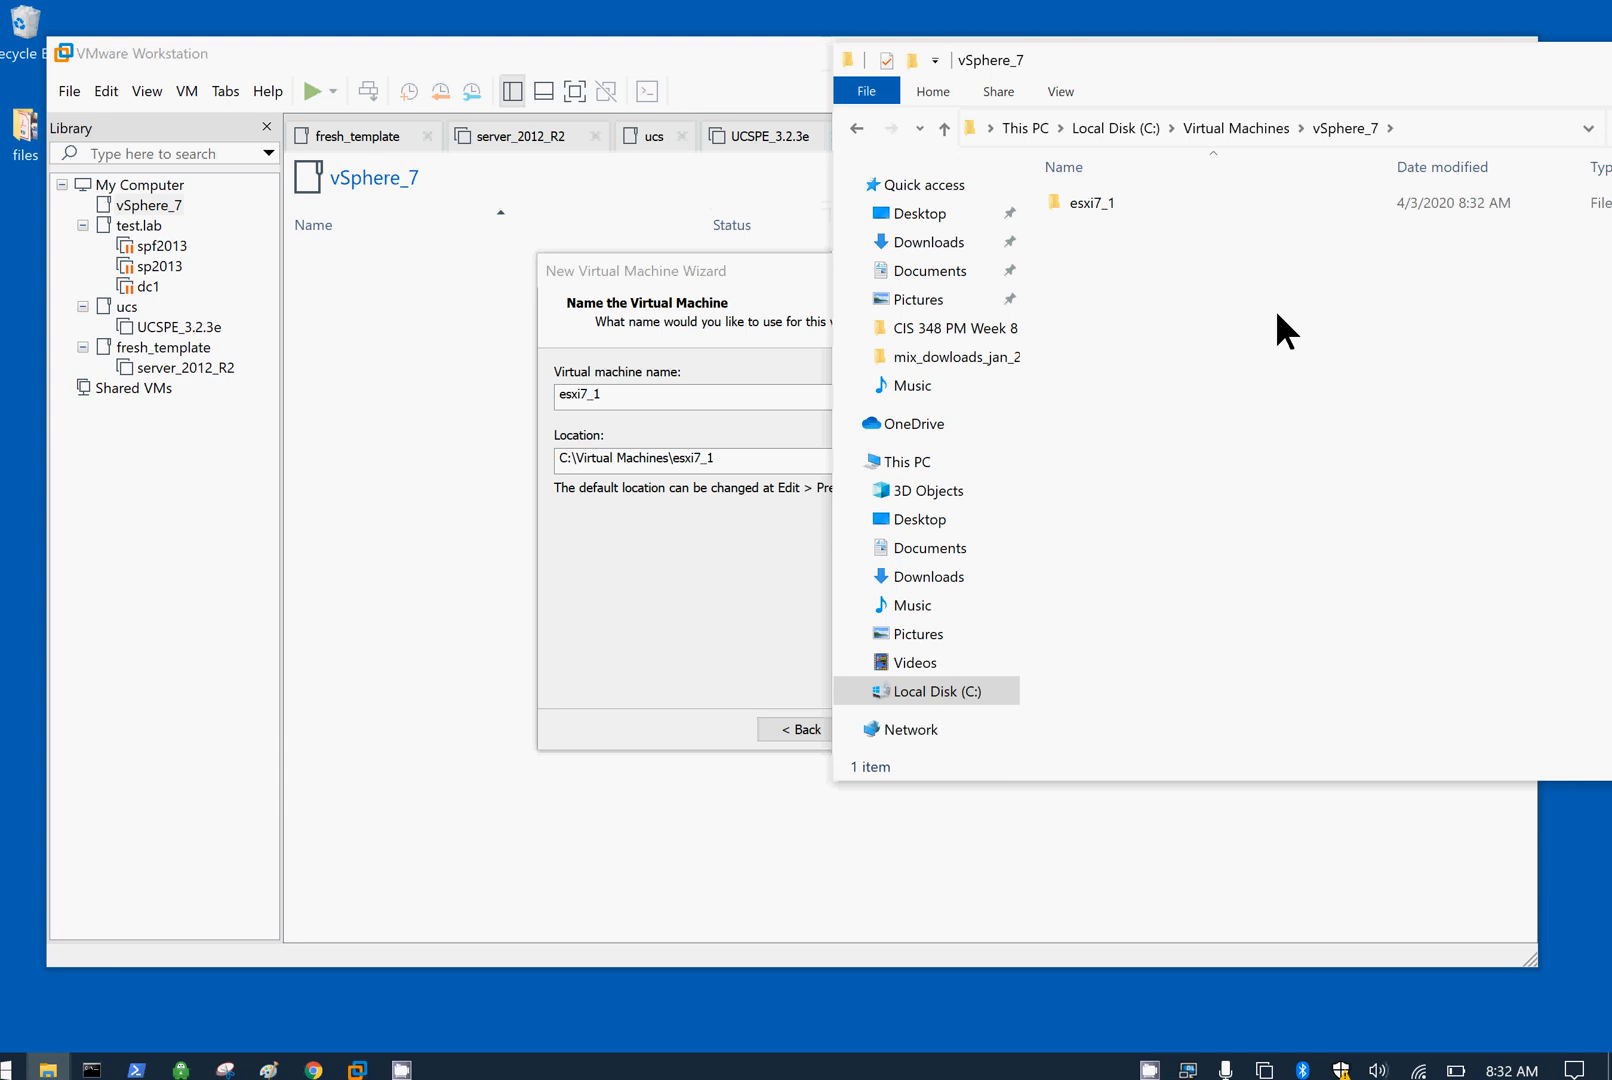
Step: Open the esxi7_1 folder and copy its full path from the address bar
double_click(1095, 203)
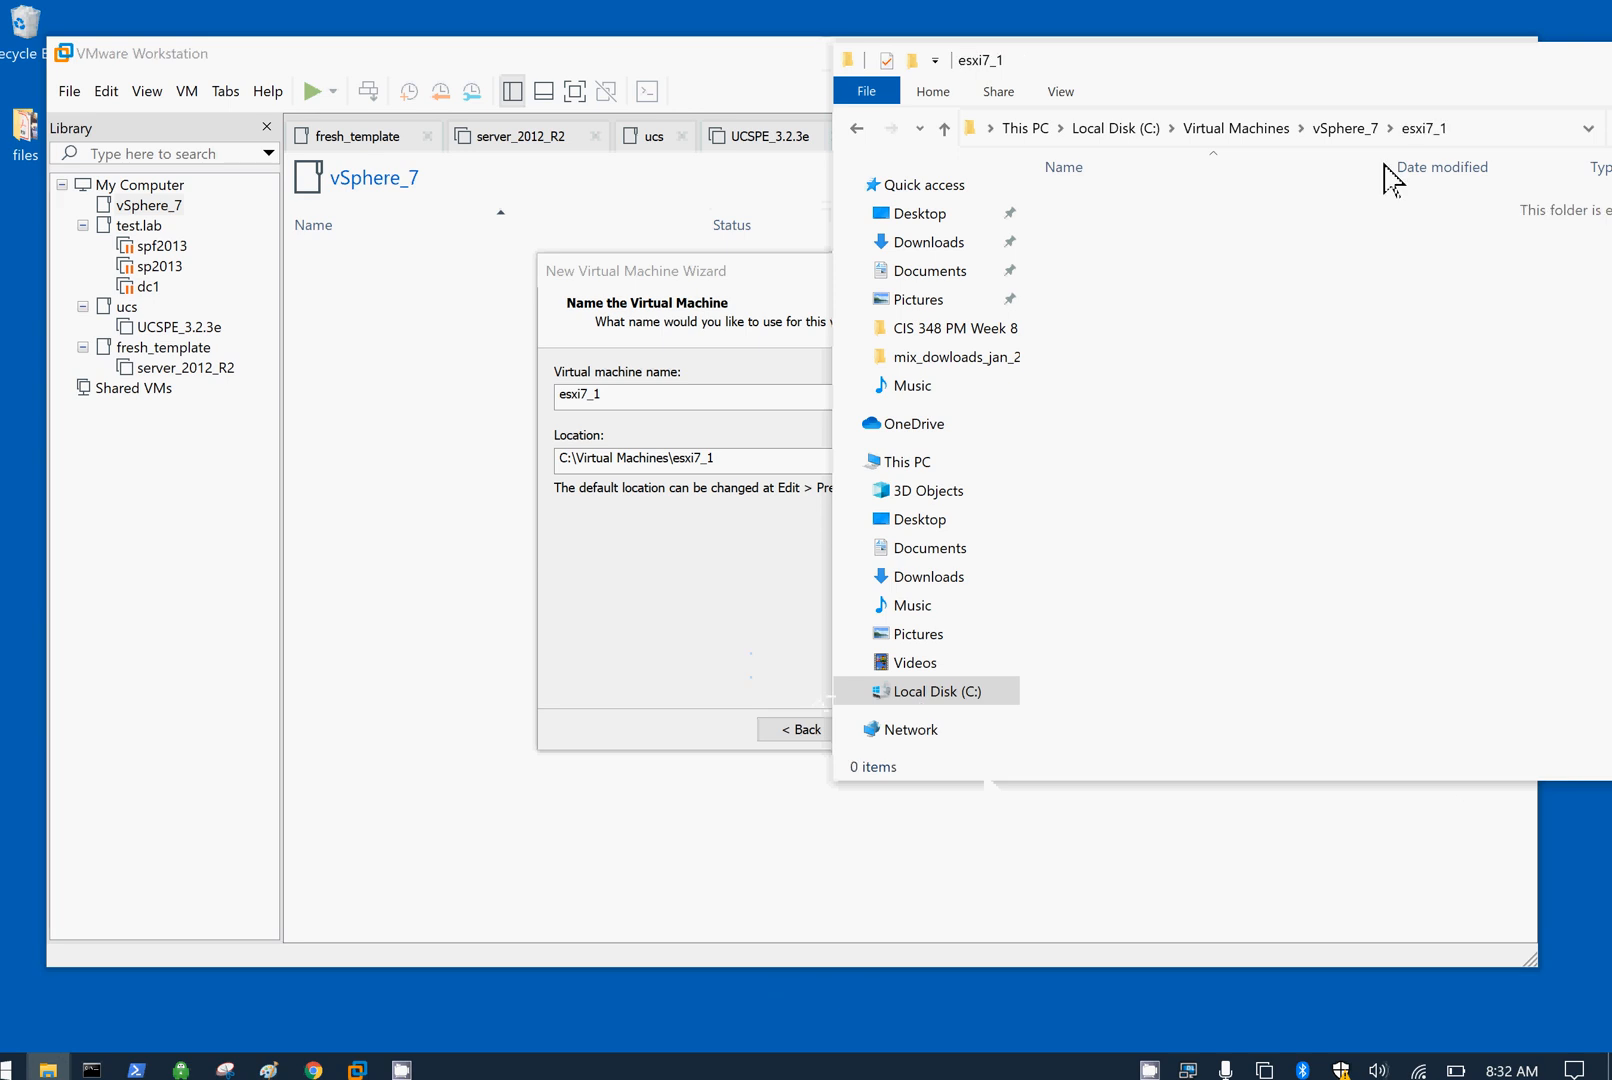
left_click(1509, 132)
right_click(1163, 128)
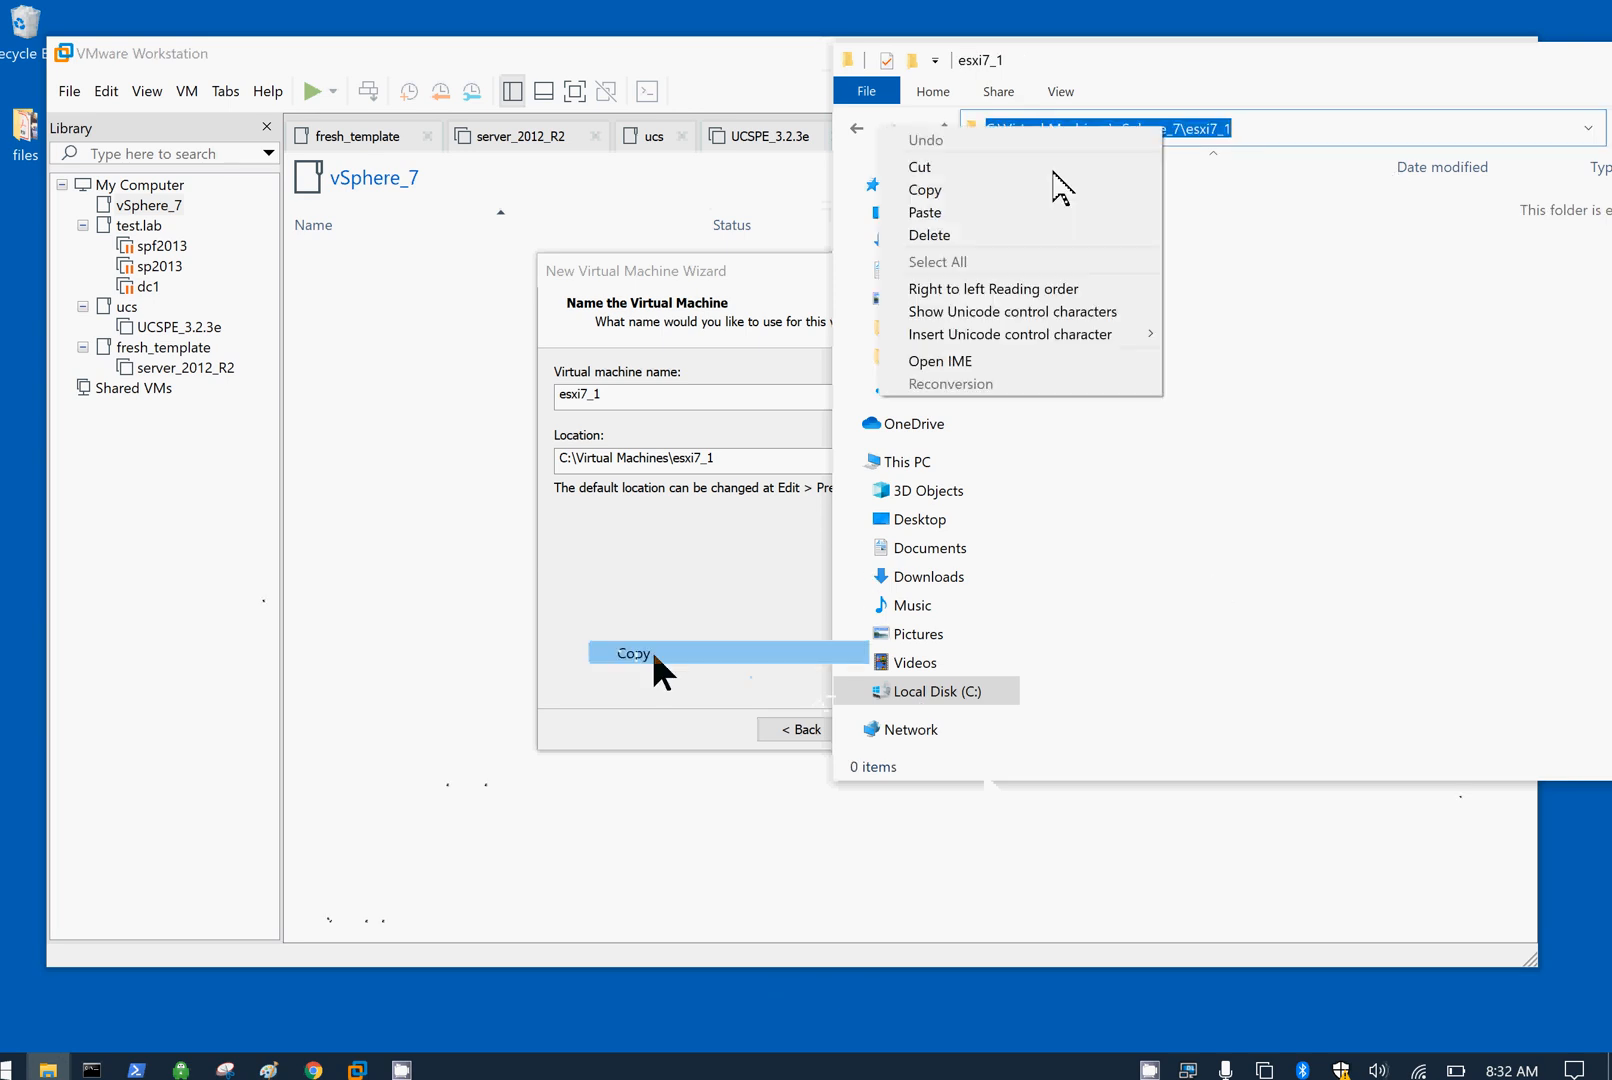
left_click(945, 191)
left_click(357, 1069)
left_click(759, 456)
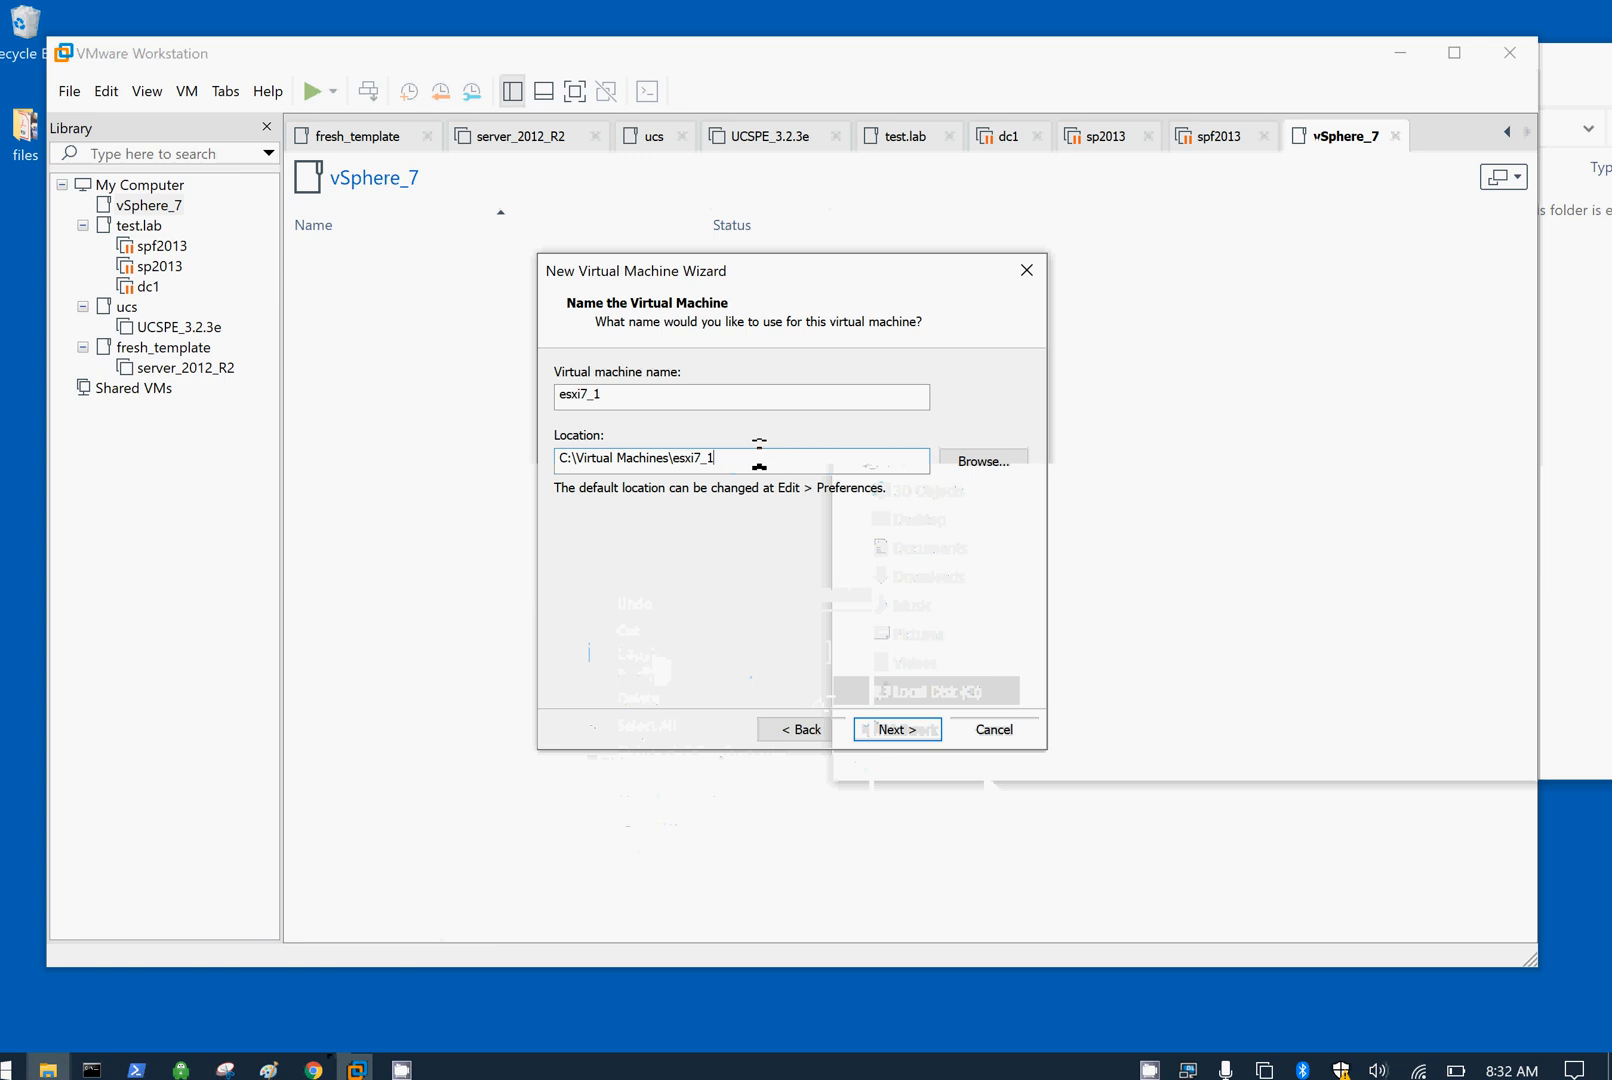
Step: Paste C:\Virtual Machines\vSphere_7\esxi7_1 as the VM location and keep 2 processors
key("ctrl+a")
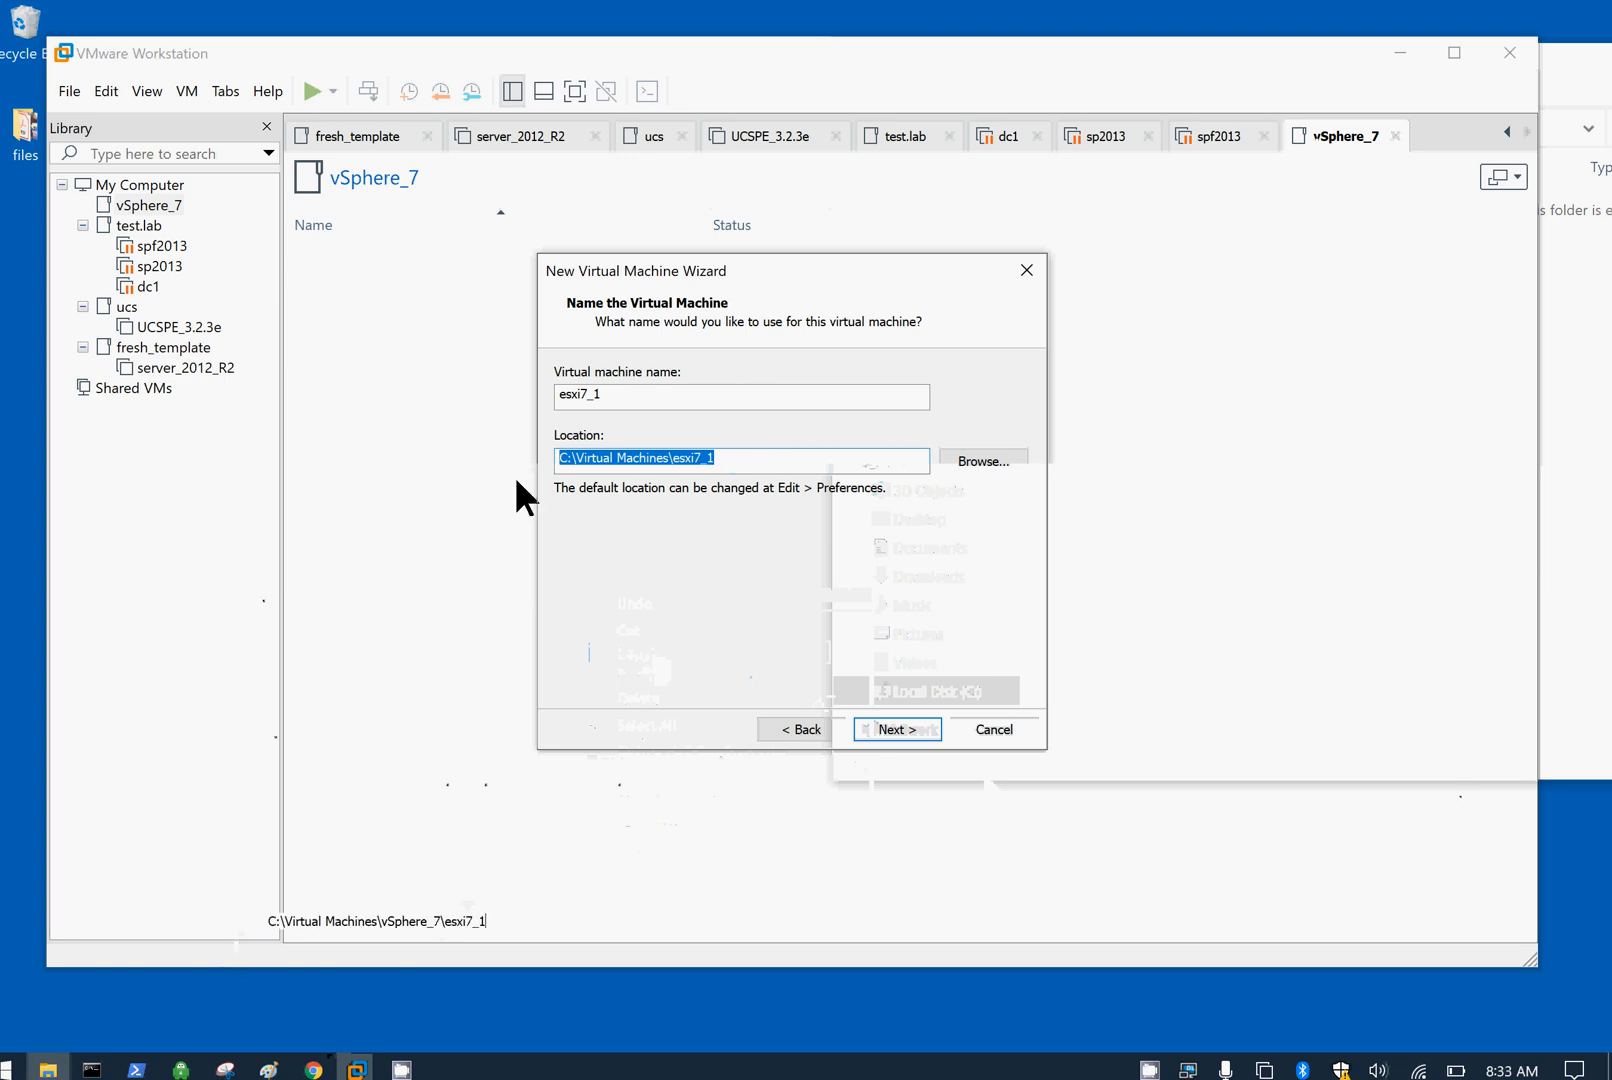
key("ctrl+v")
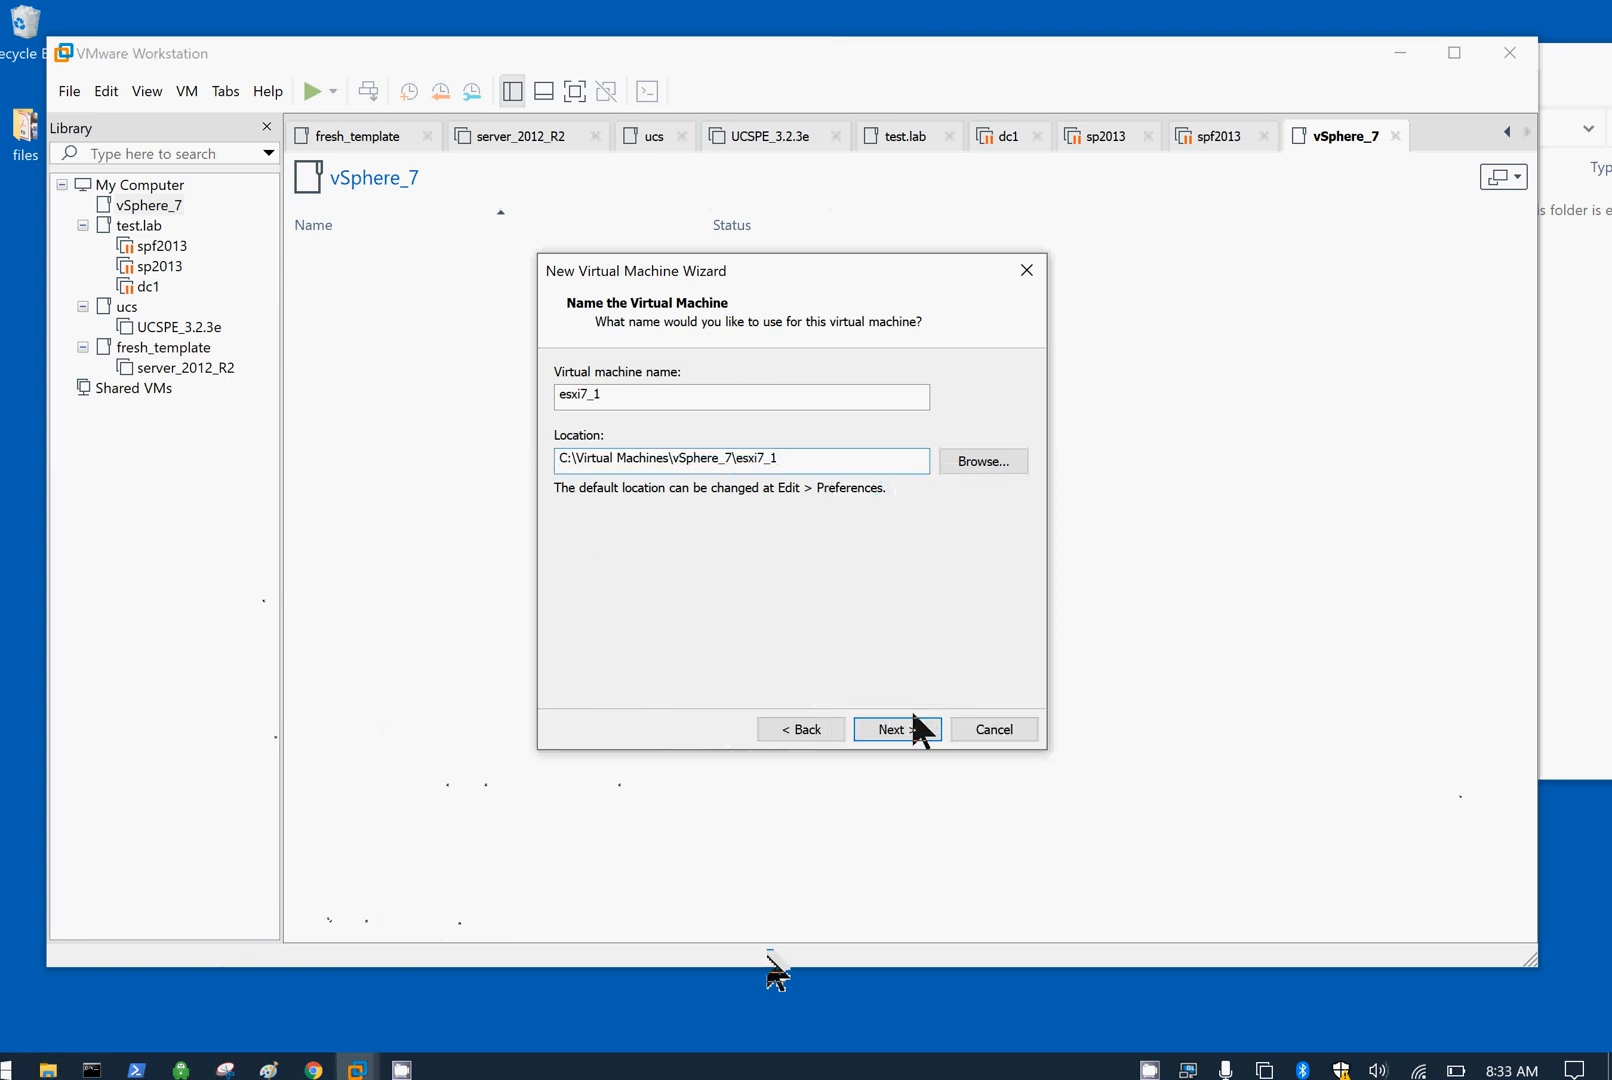
left_click(896, 729)
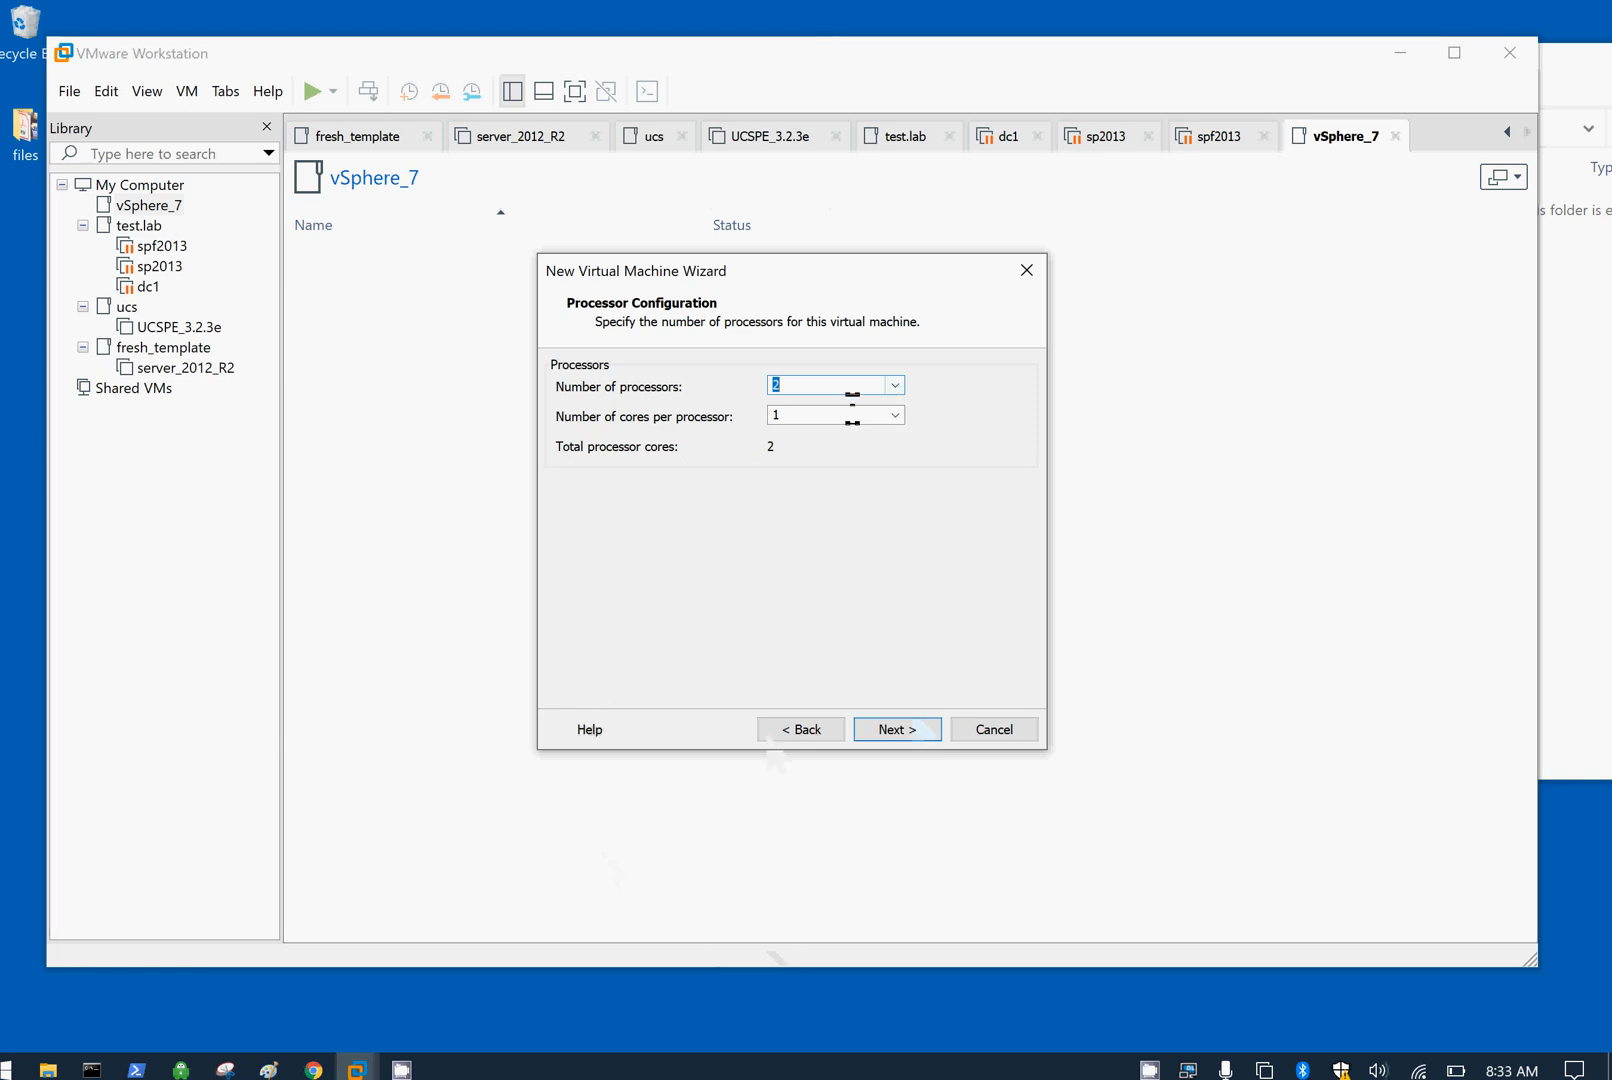
left_click(888, 735)
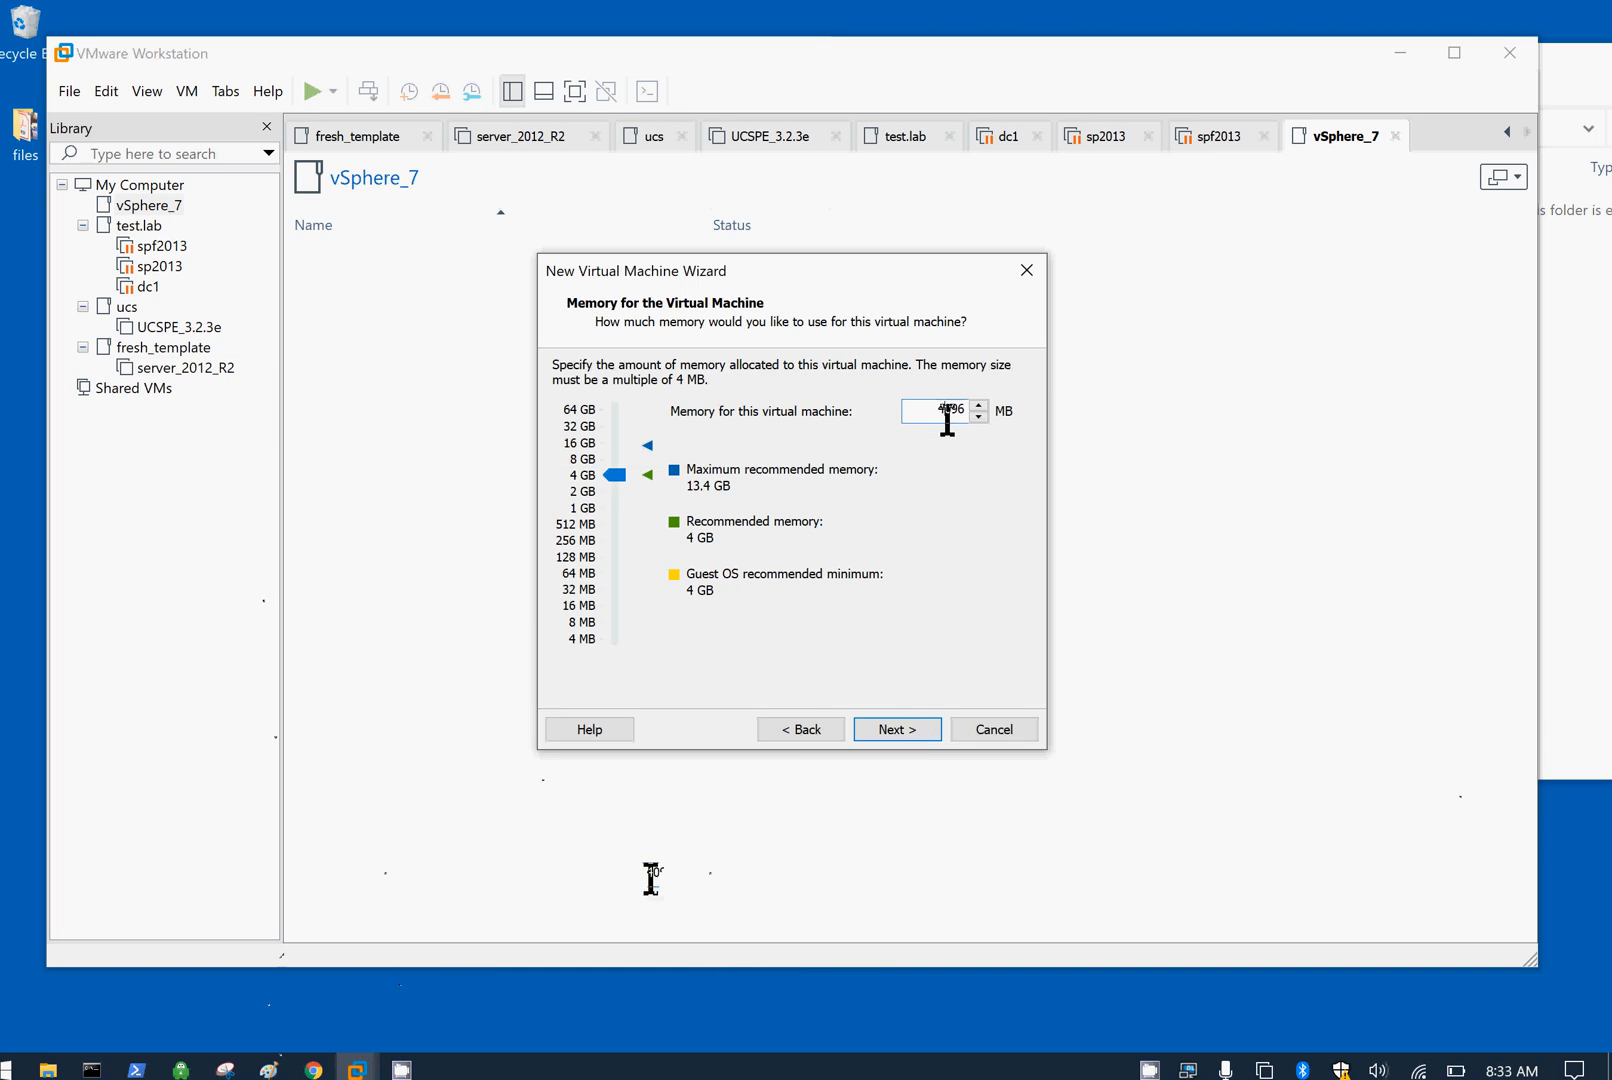
Step: Set the esxi7_1 VM's memory to 12384 MB
left_click_drag(938, 408, 989, 413)
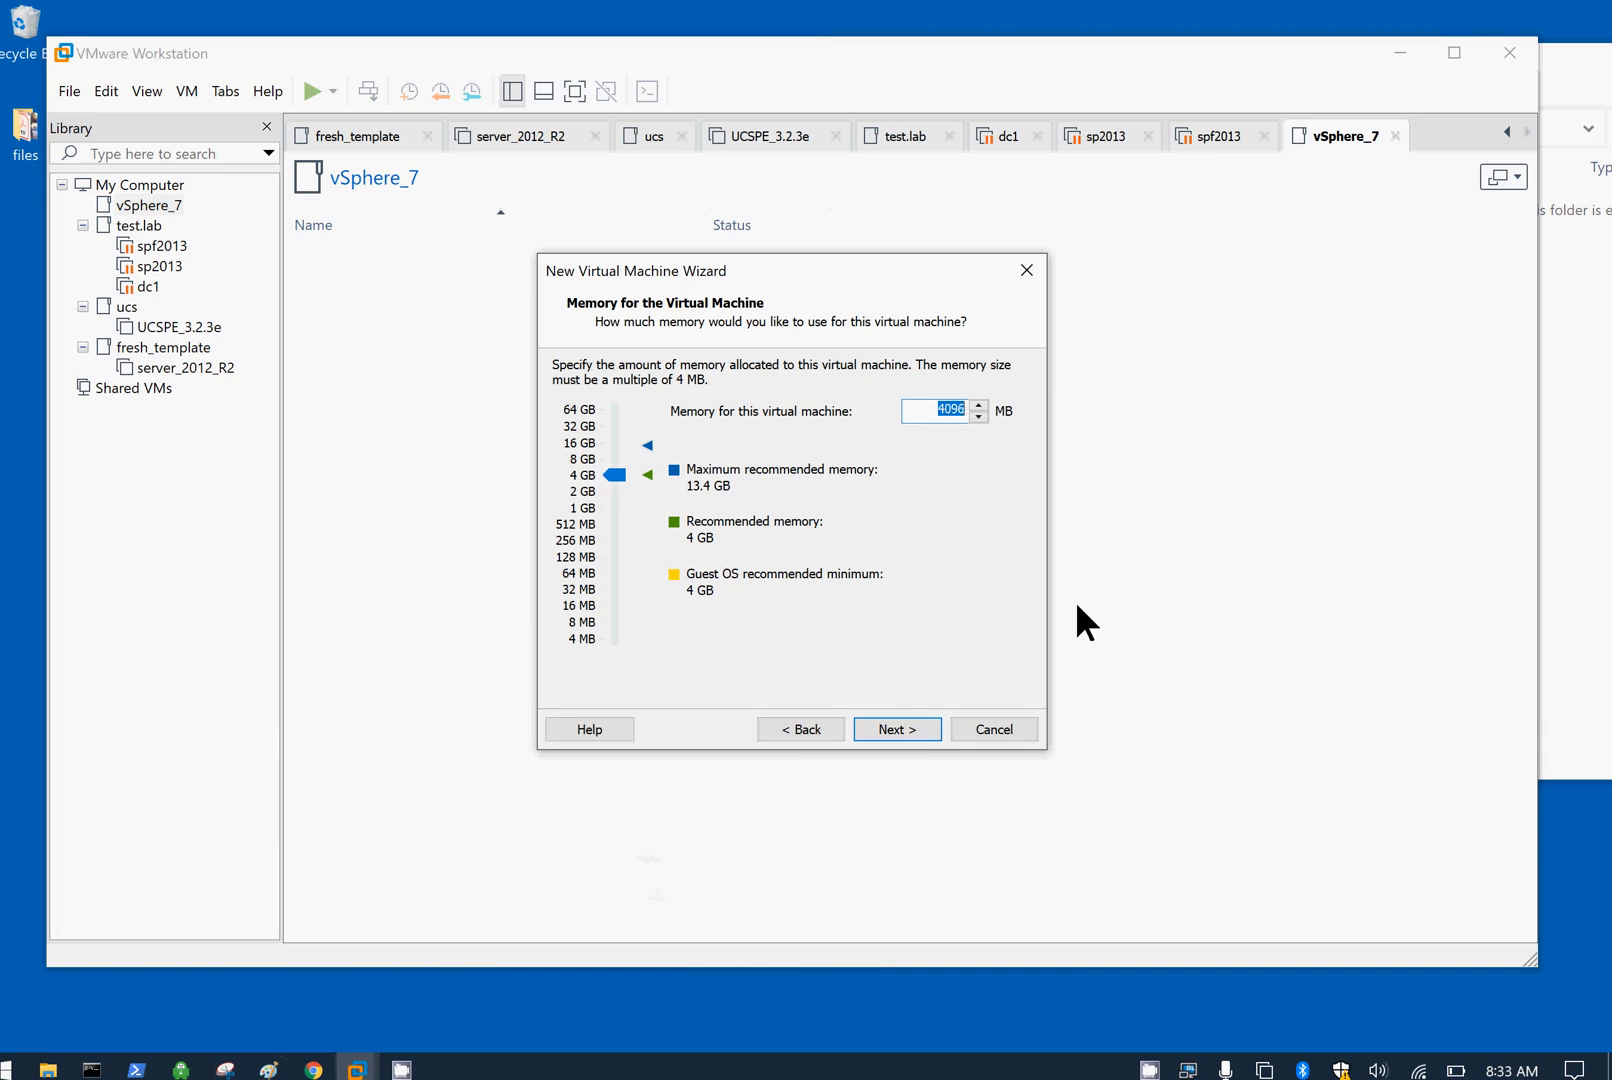
type("12")
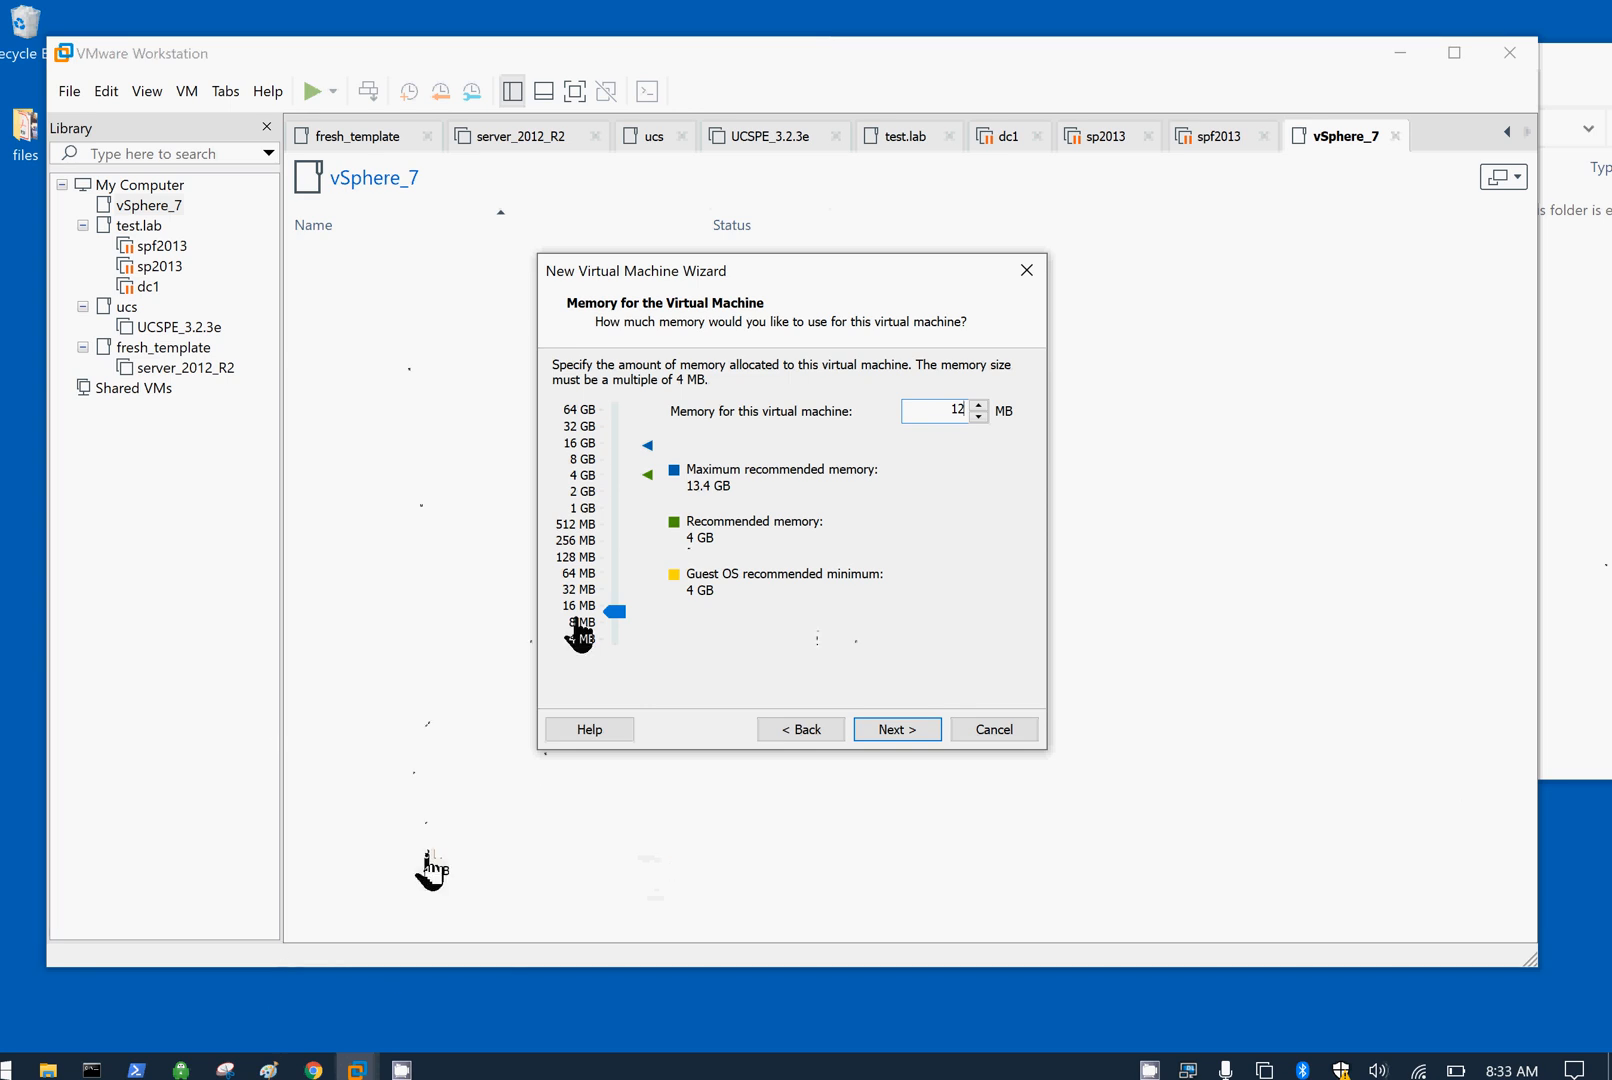
left_click(589, 608)
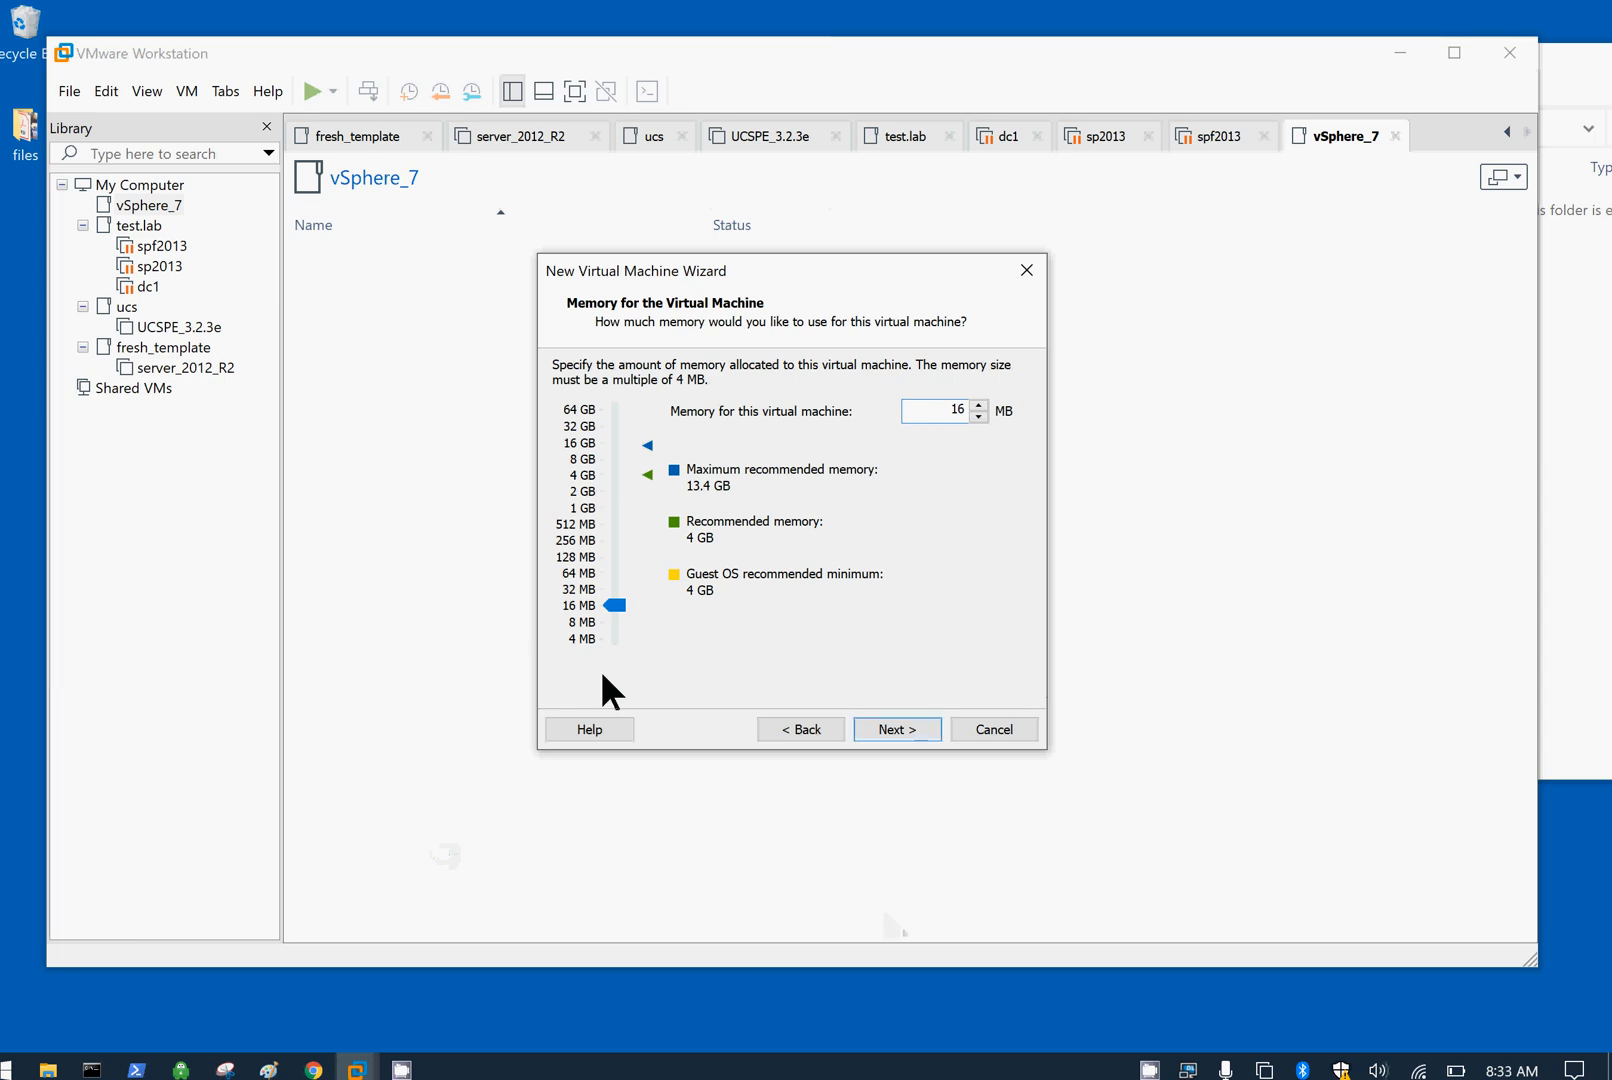
left_click(589, 622)
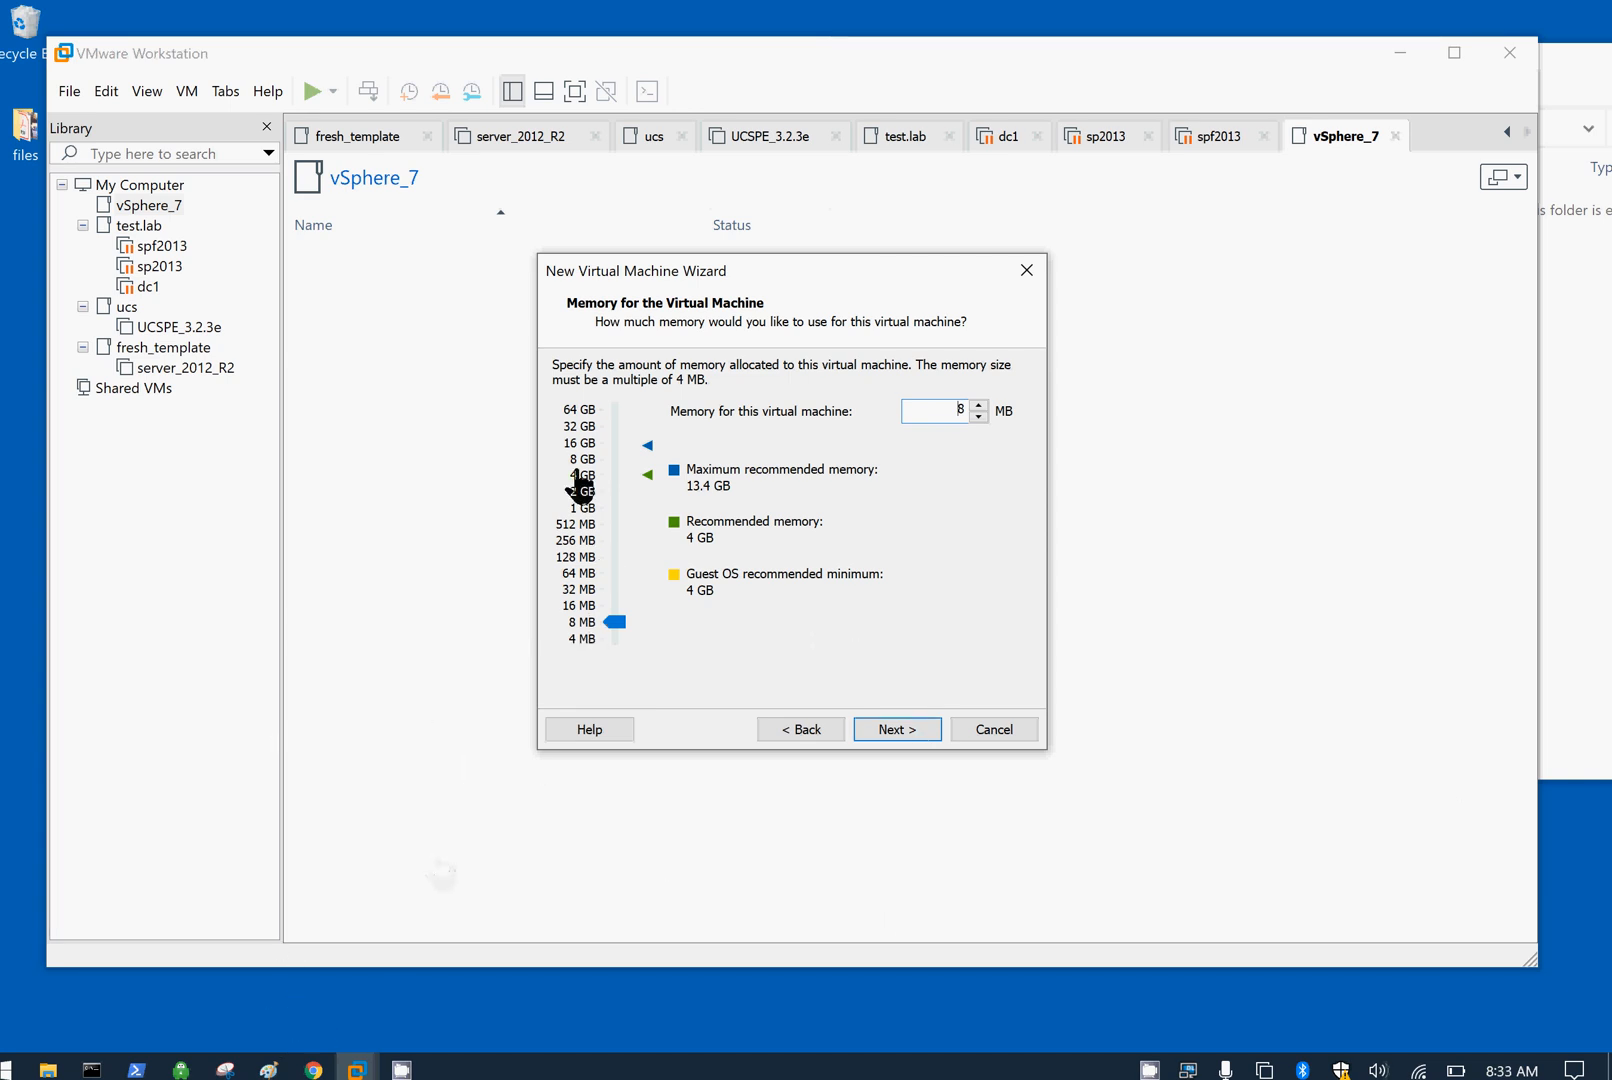
left_click(582, 444)
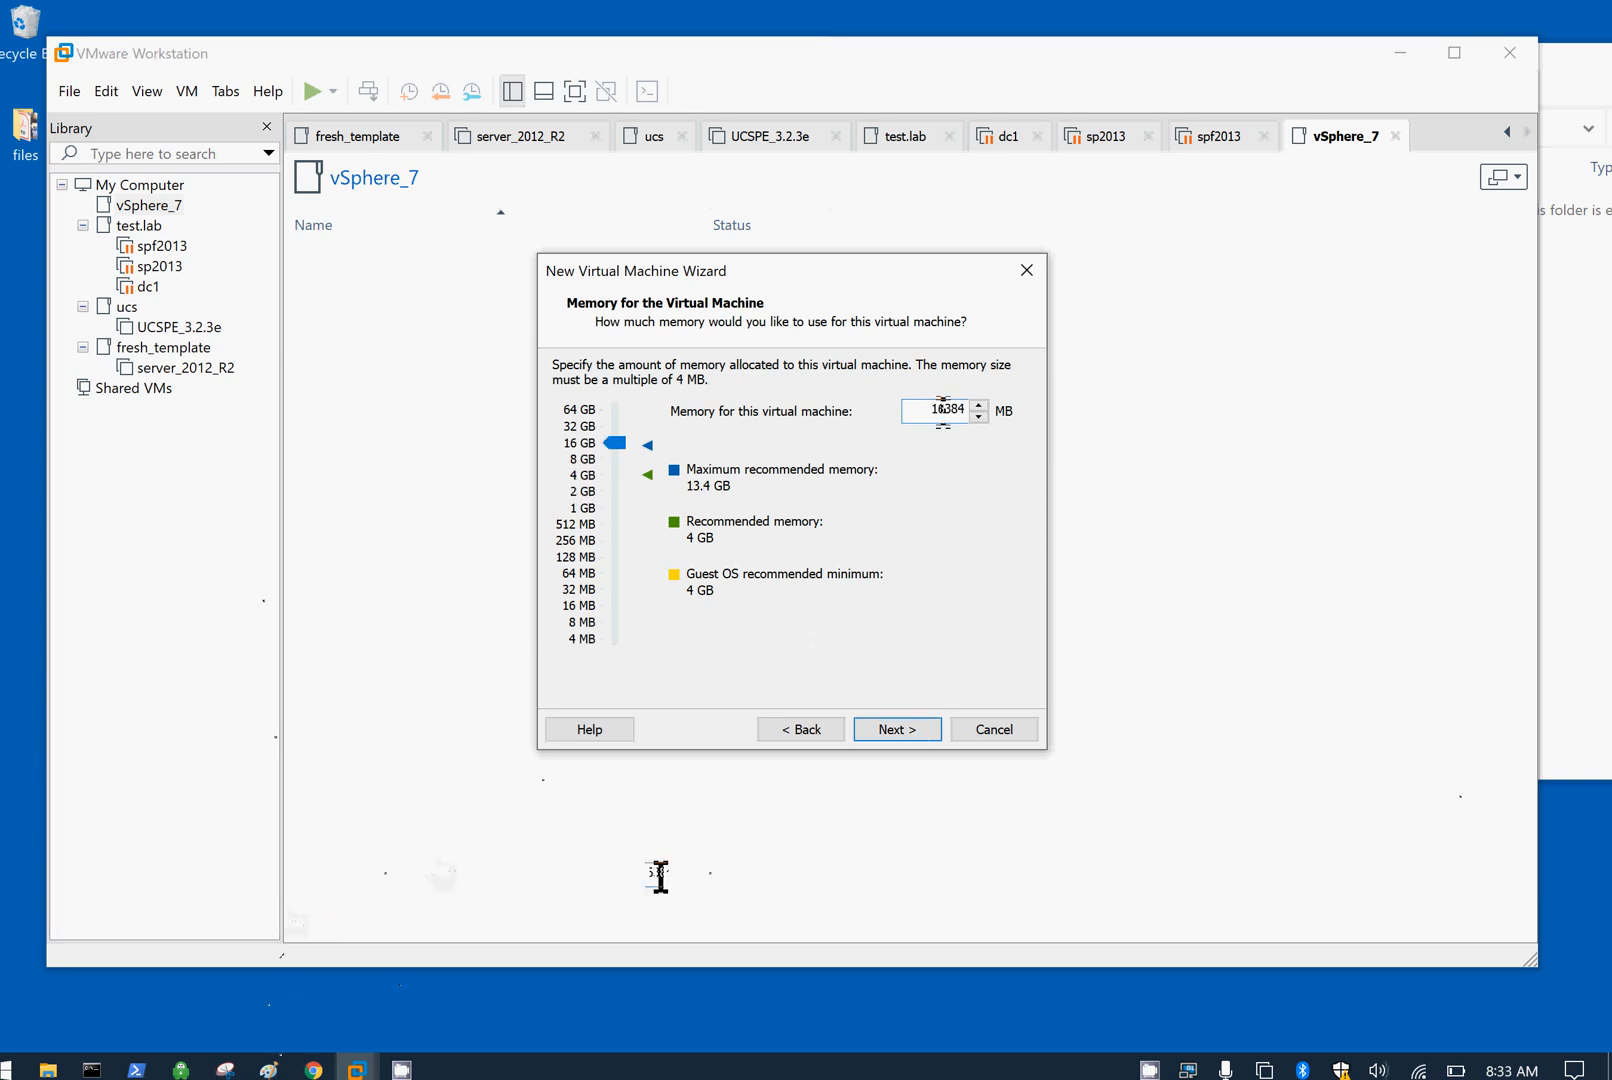
key("BackSpace")
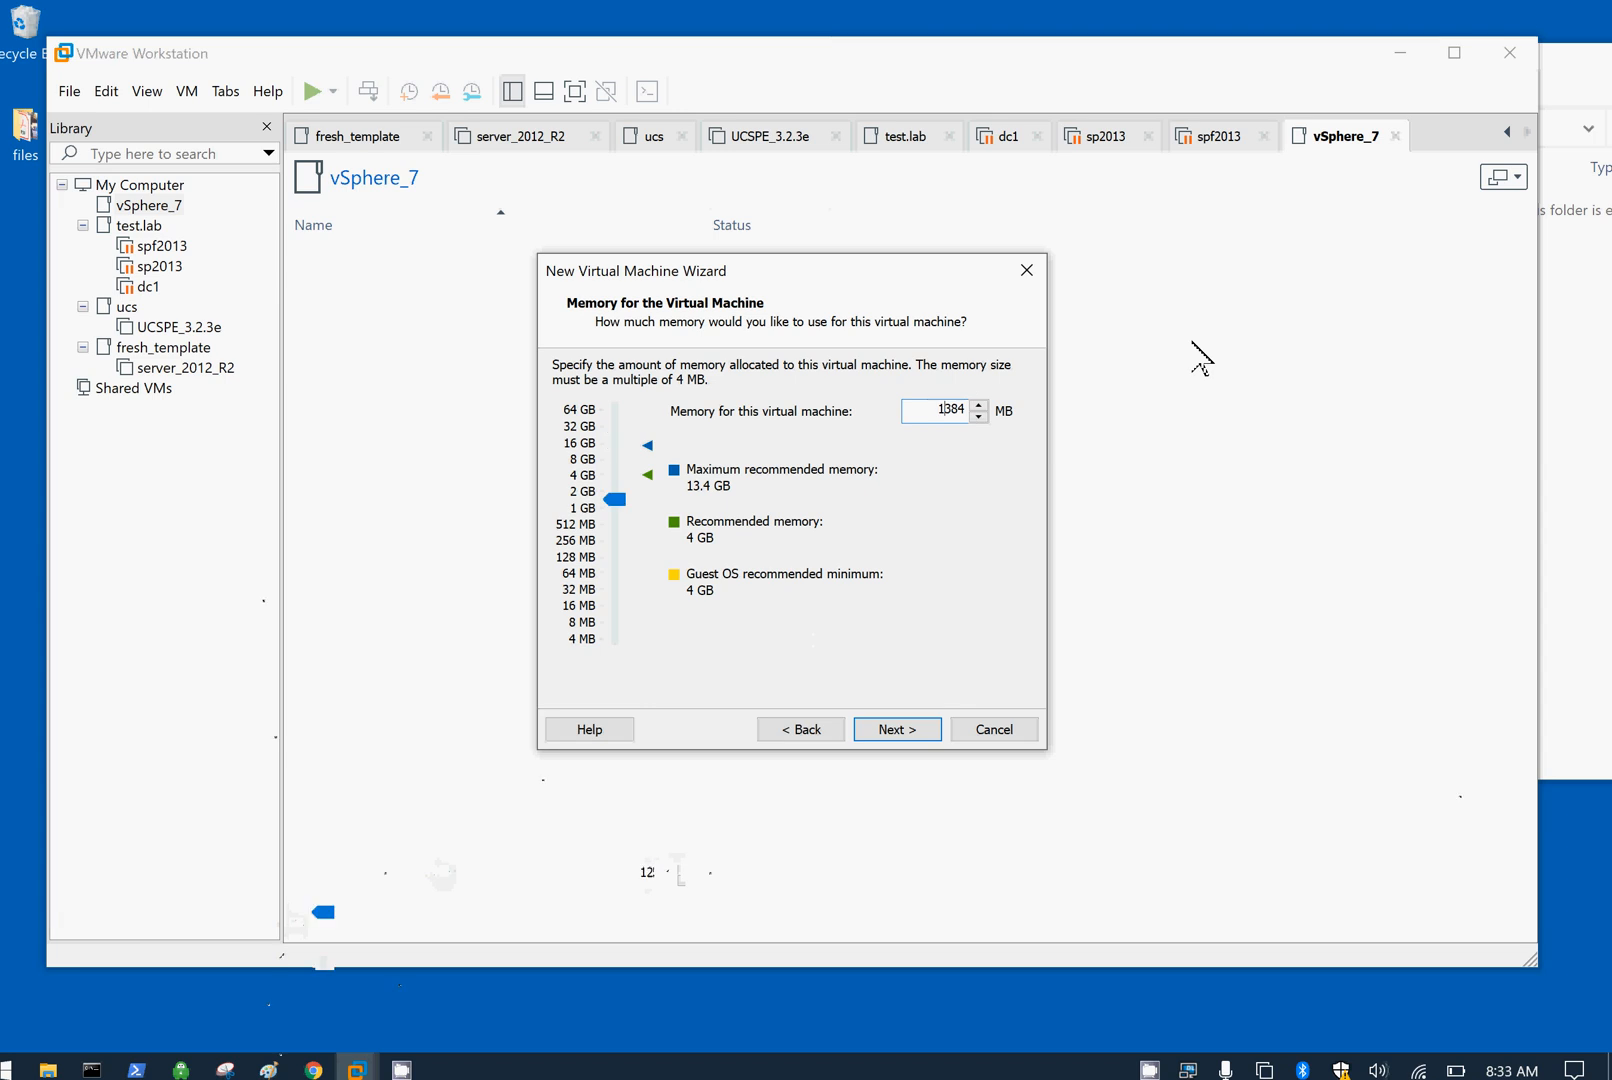
type("2")
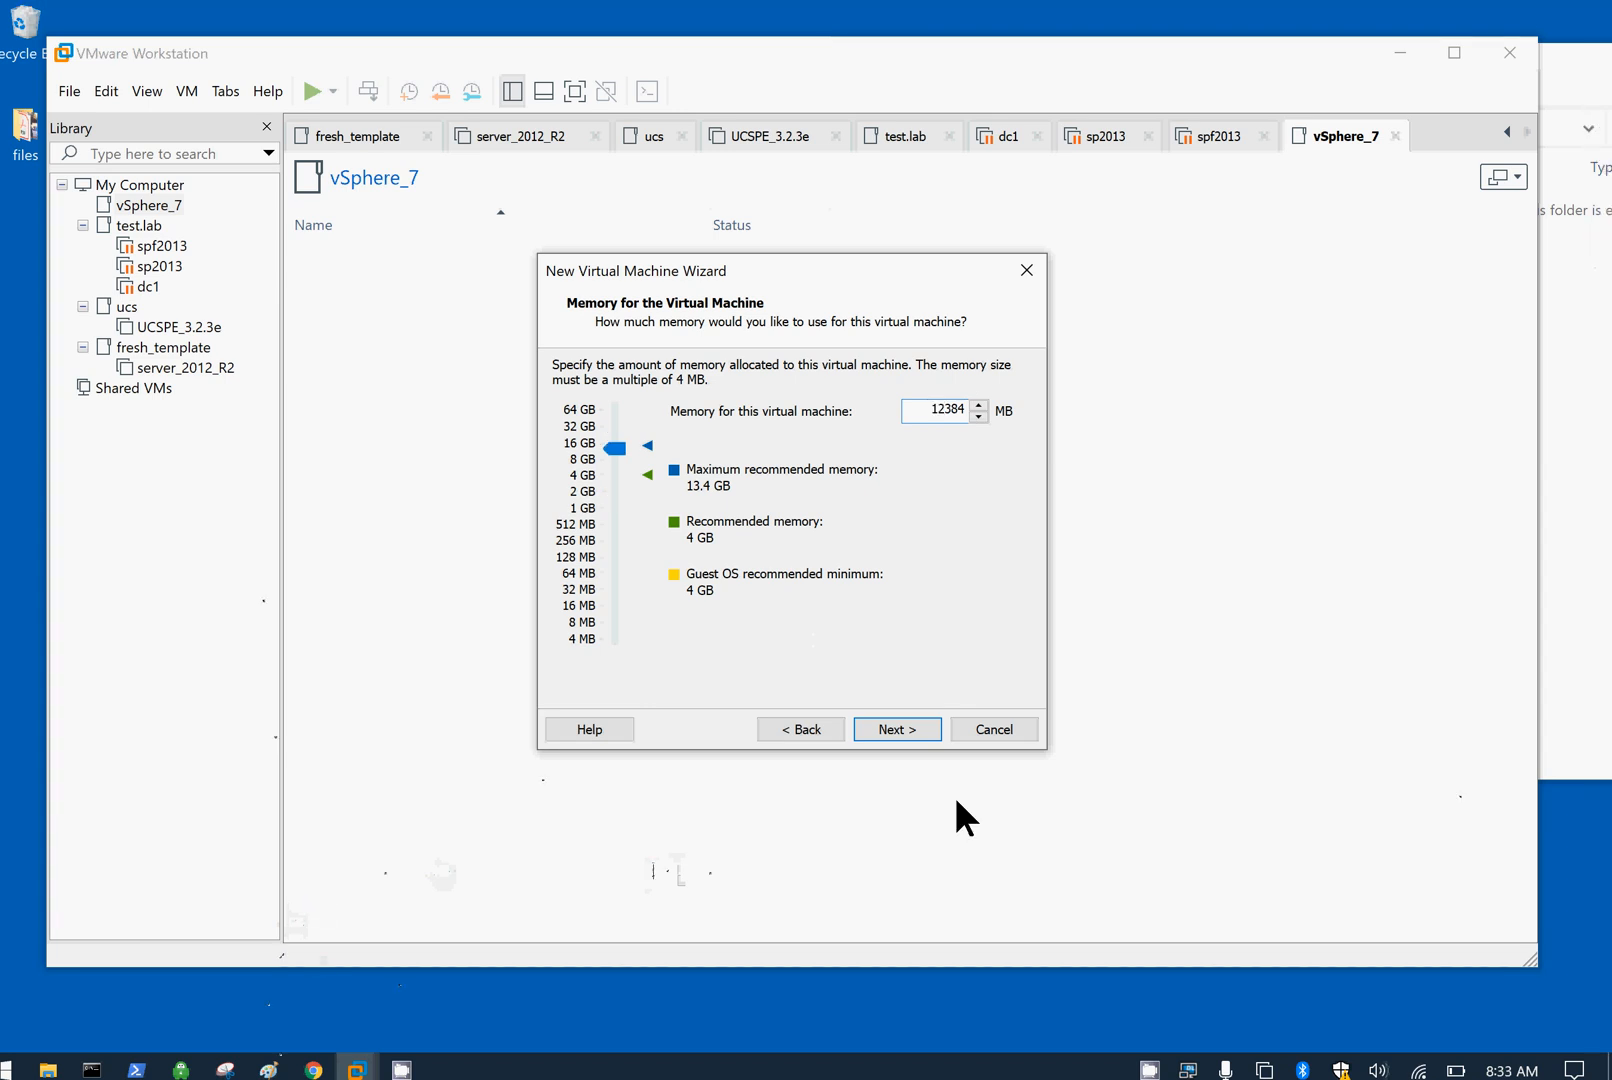
left_click(902, 732)
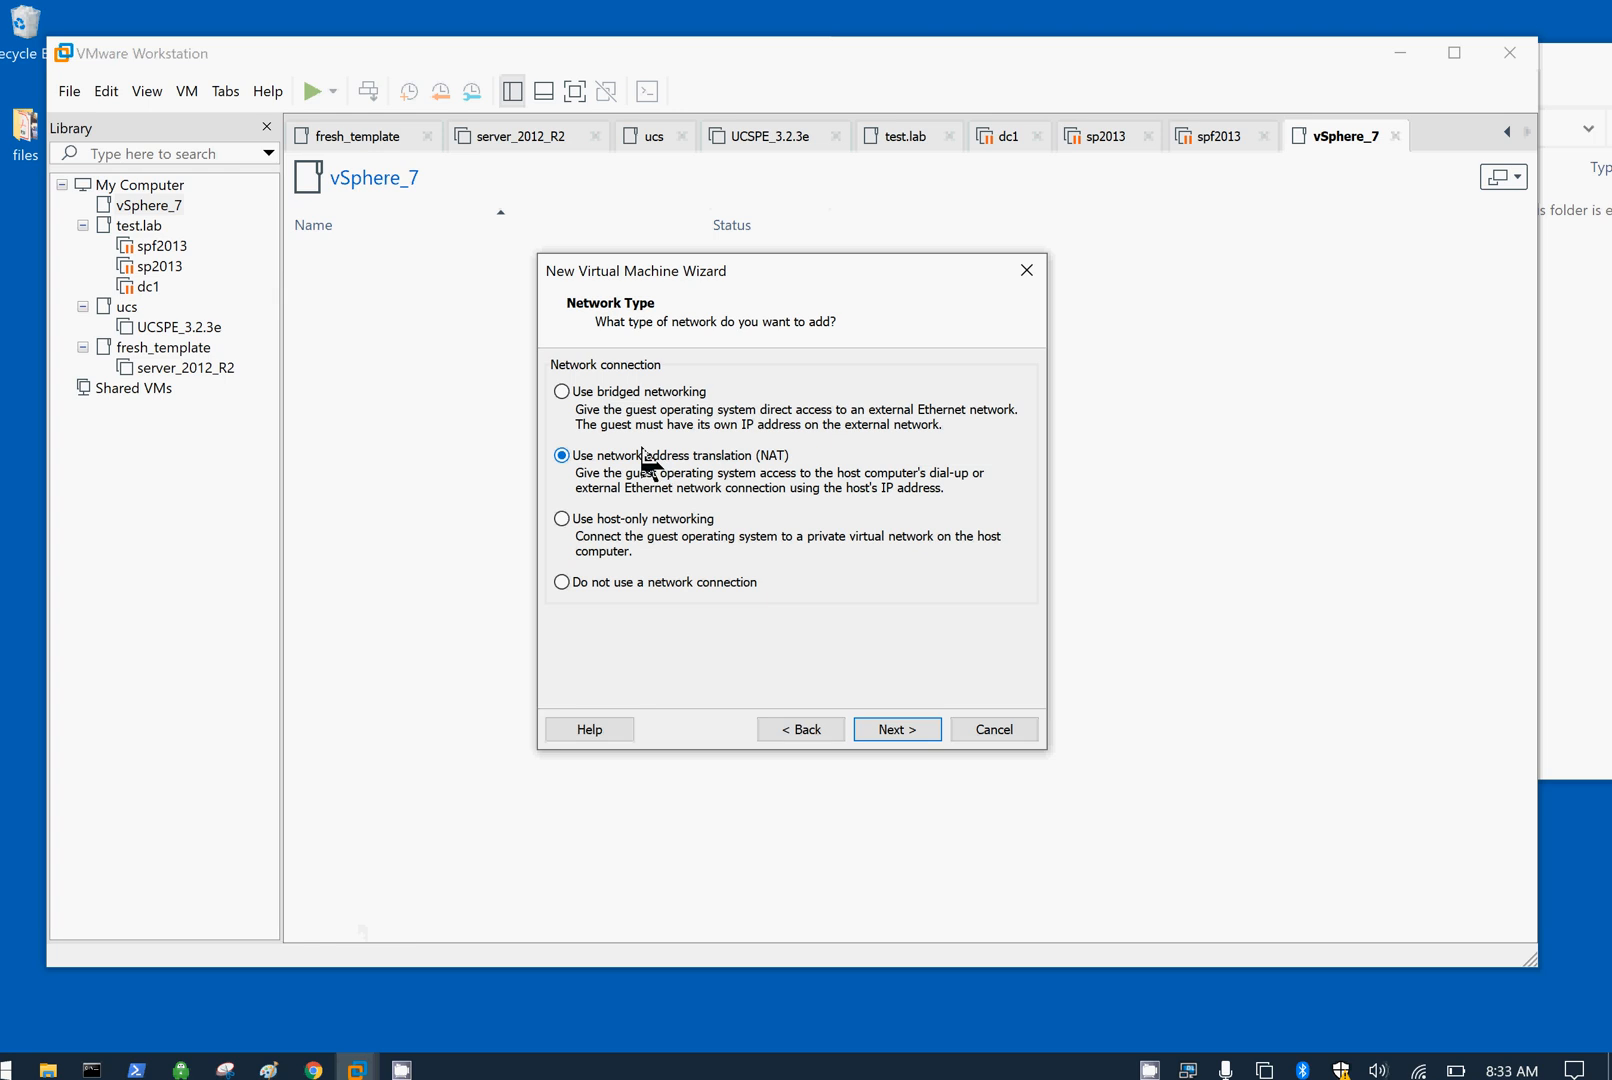
Step: Use bridged networking, keep Paravirtualized SCSI, and add a new 120 GB SCSI disk, esxi7_1.vmdk
left_click(562, 391)
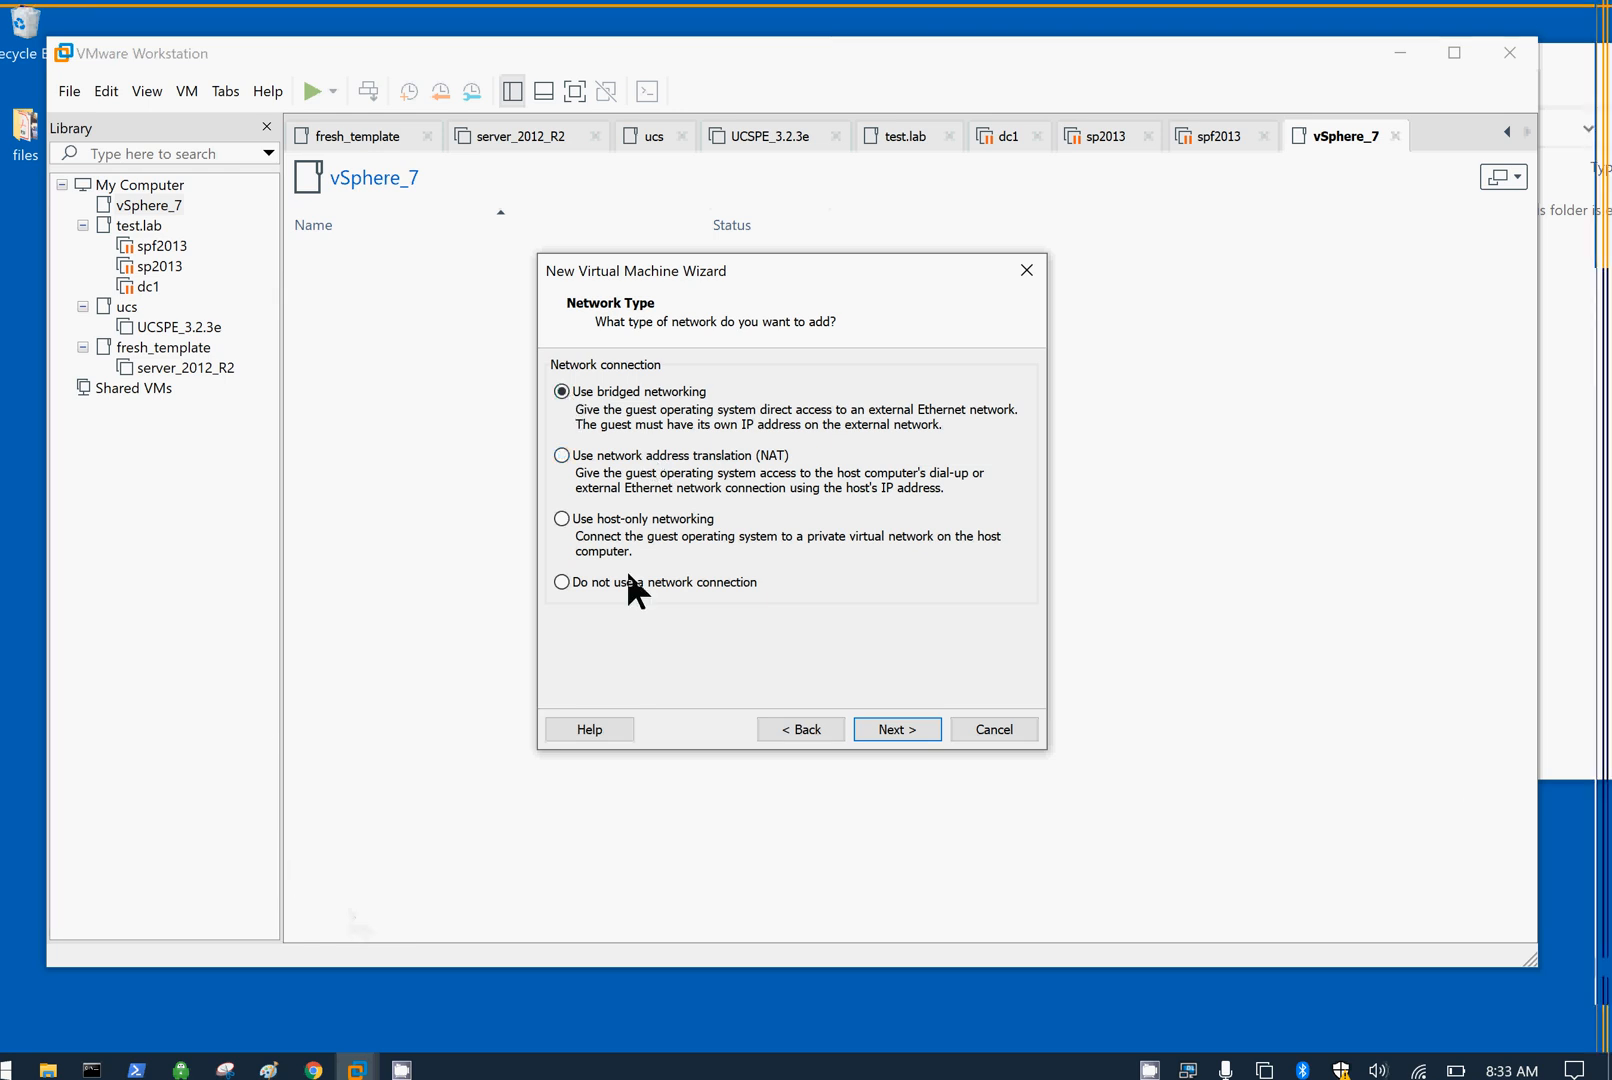
left_click(893, 729)
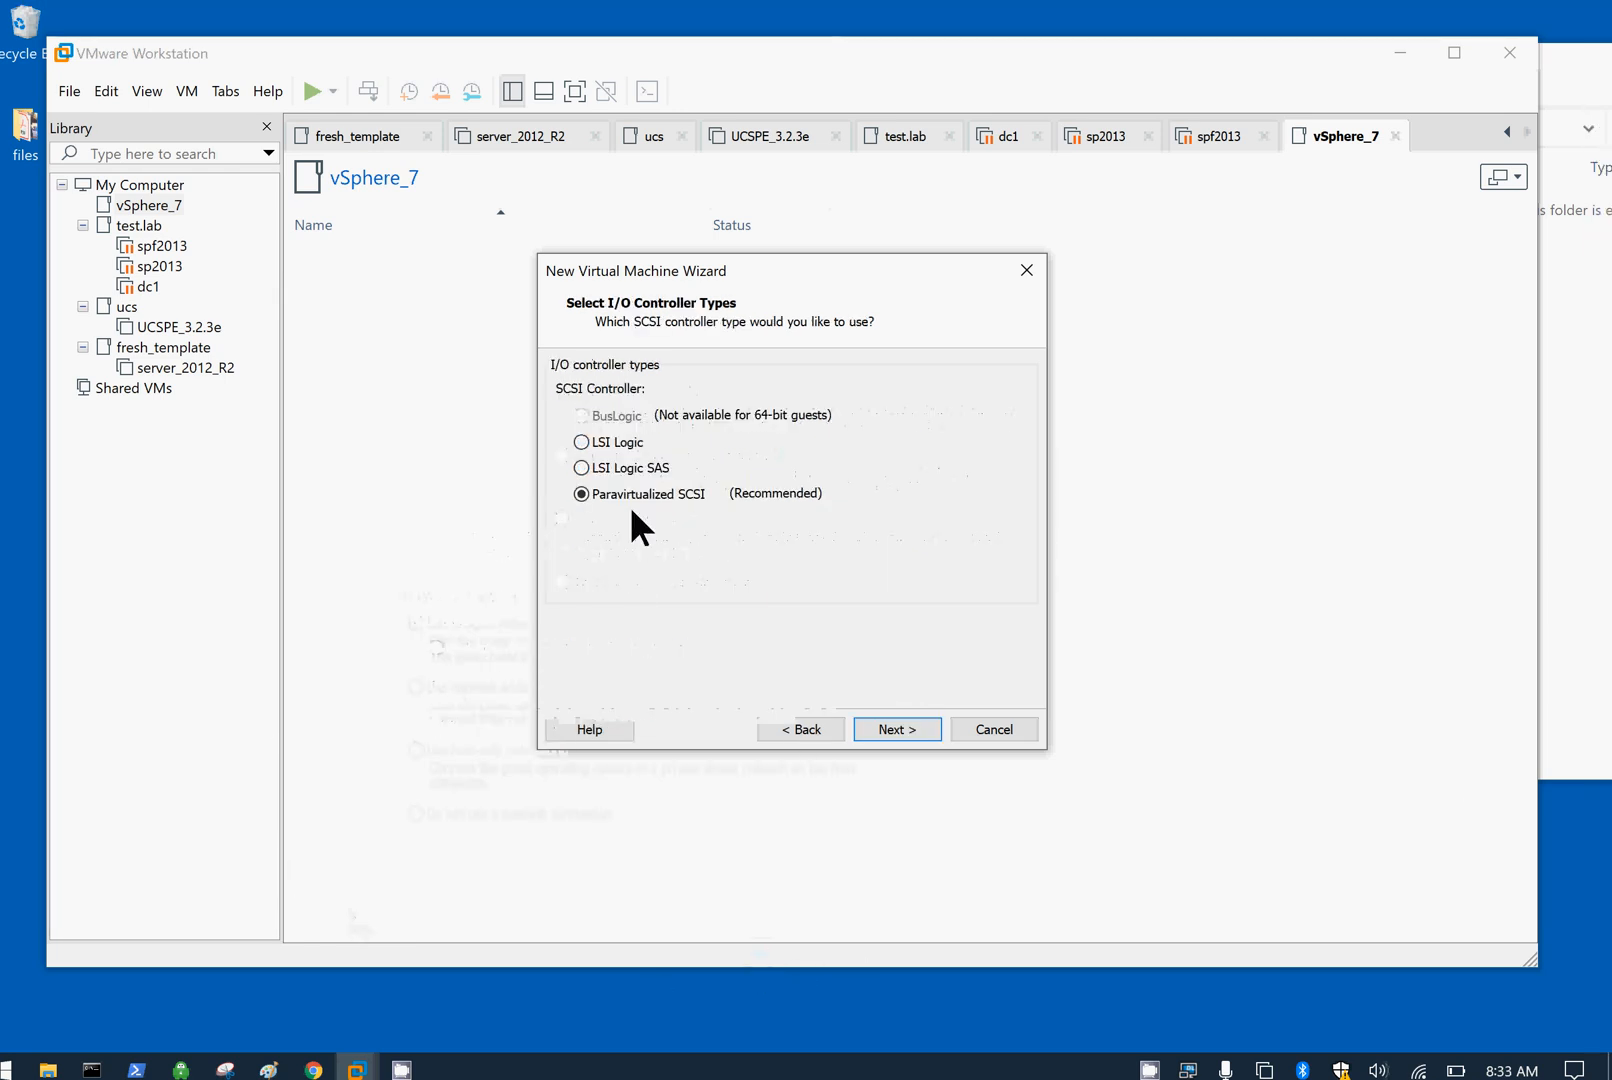
left_click(889, 729)
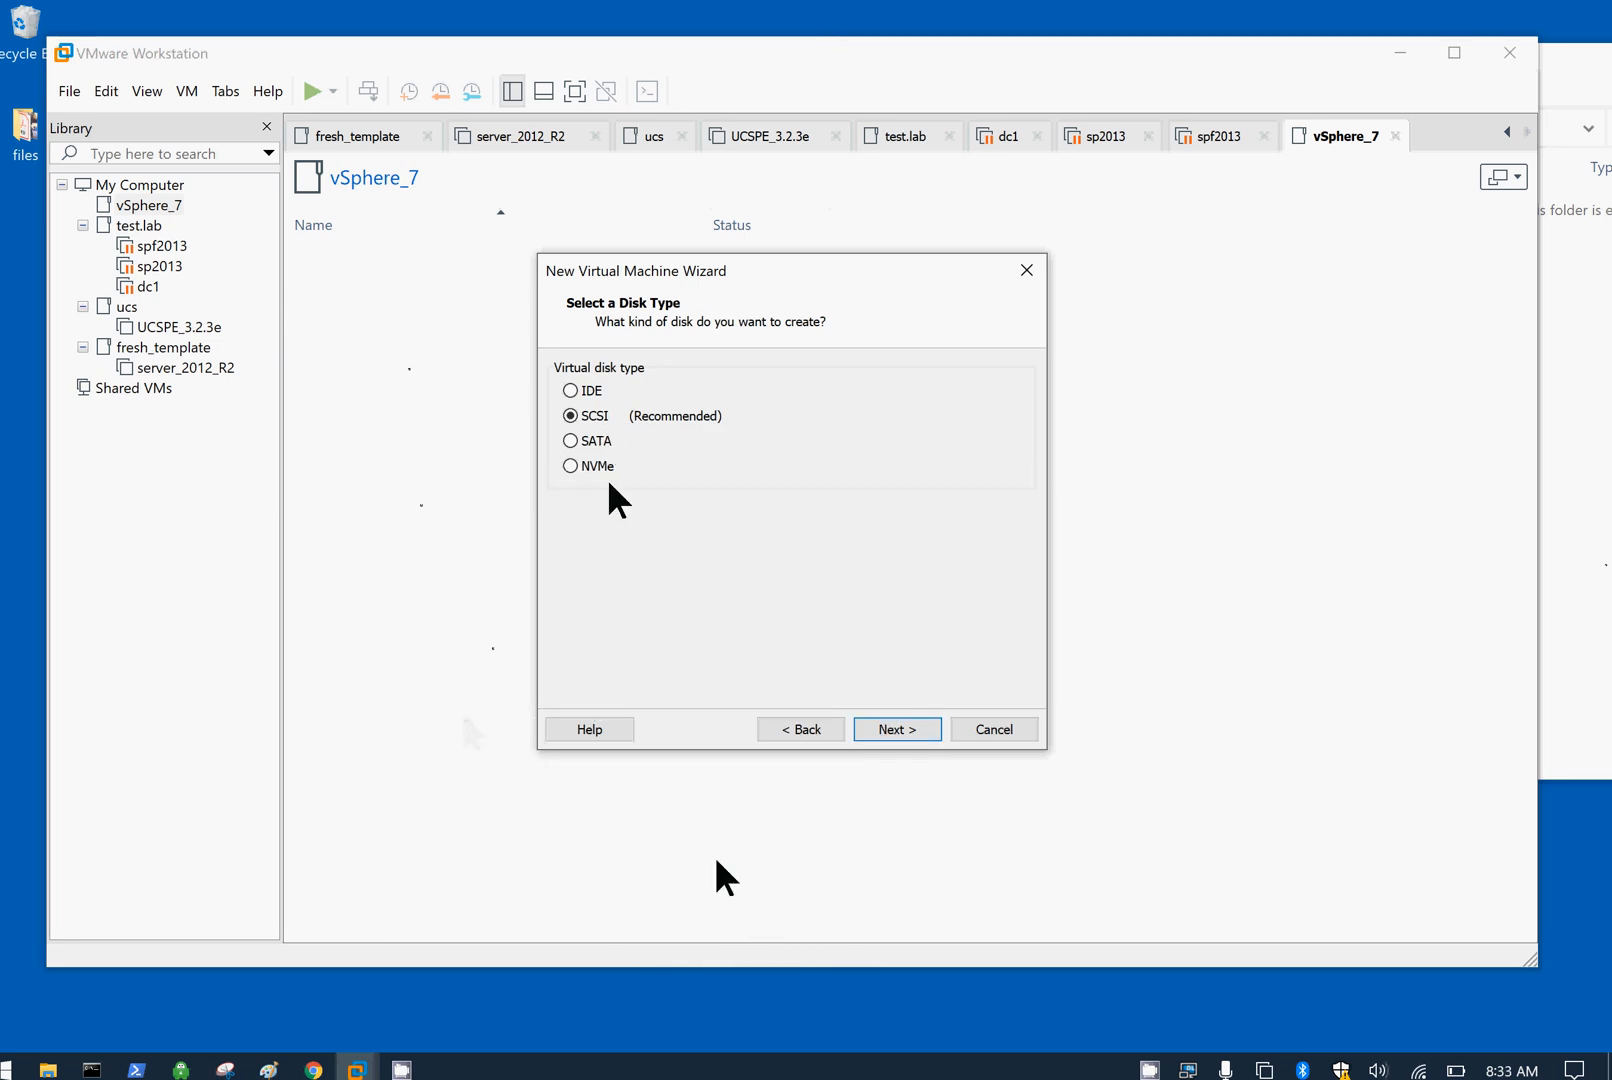
left_click(905, 730)
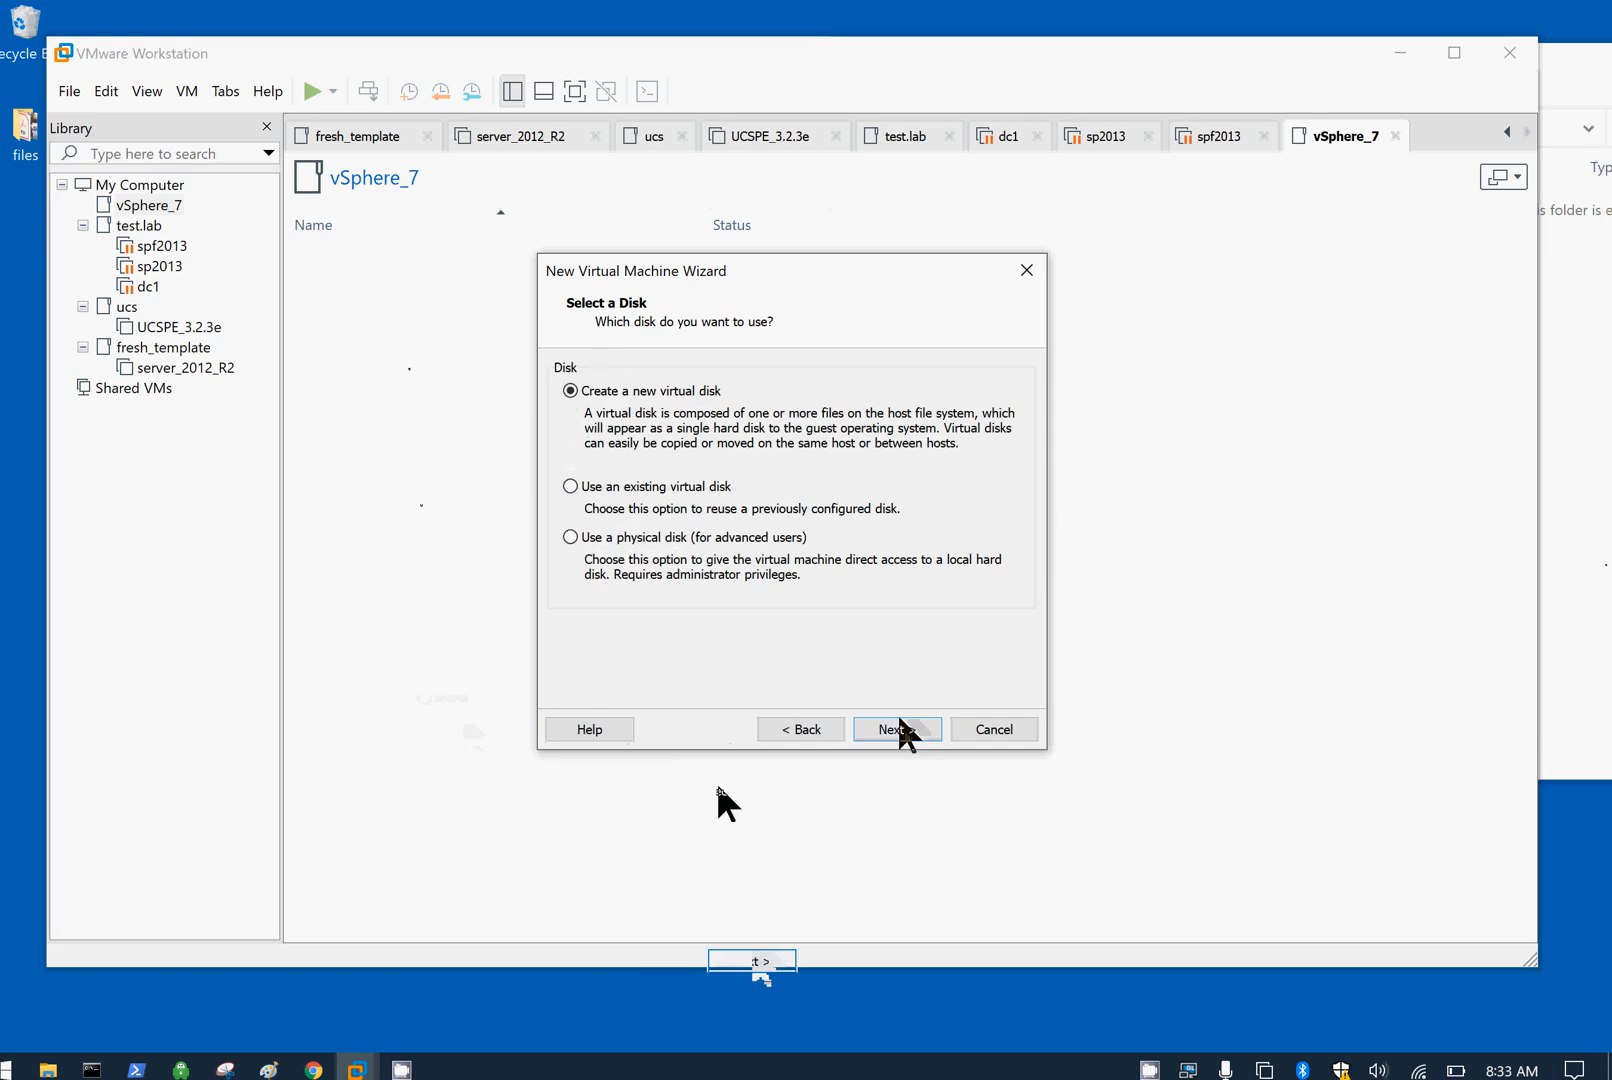
left_click(908, 735)
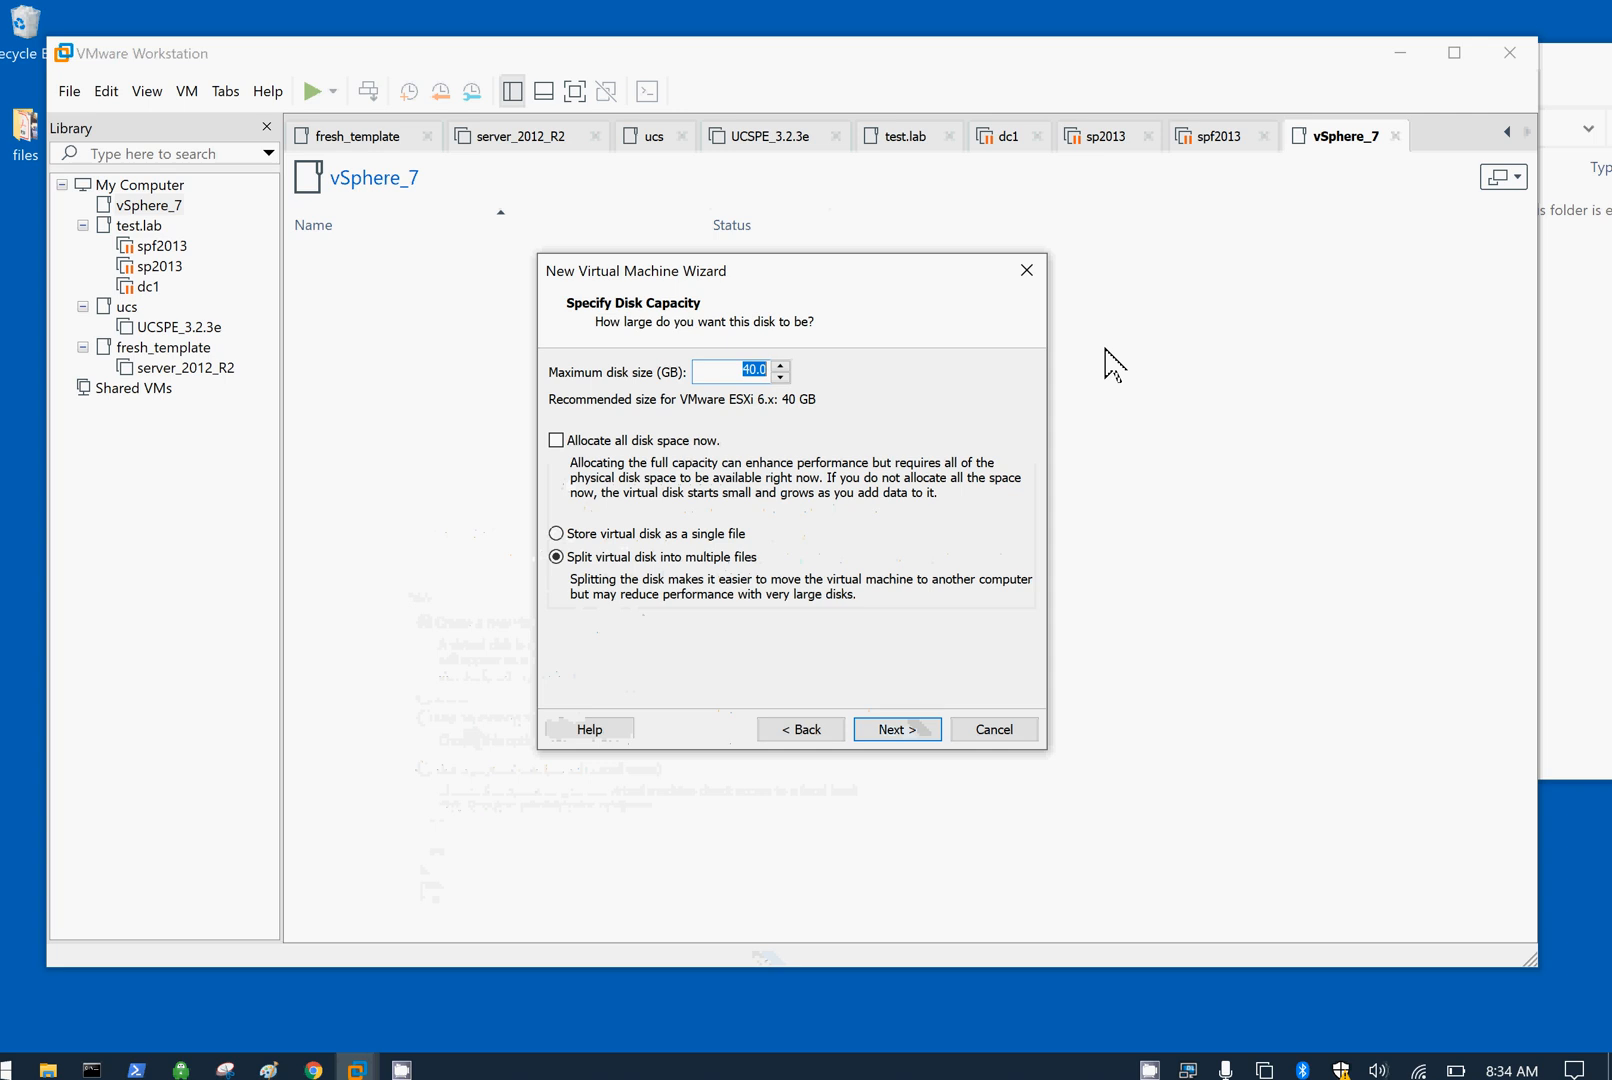
type("120")
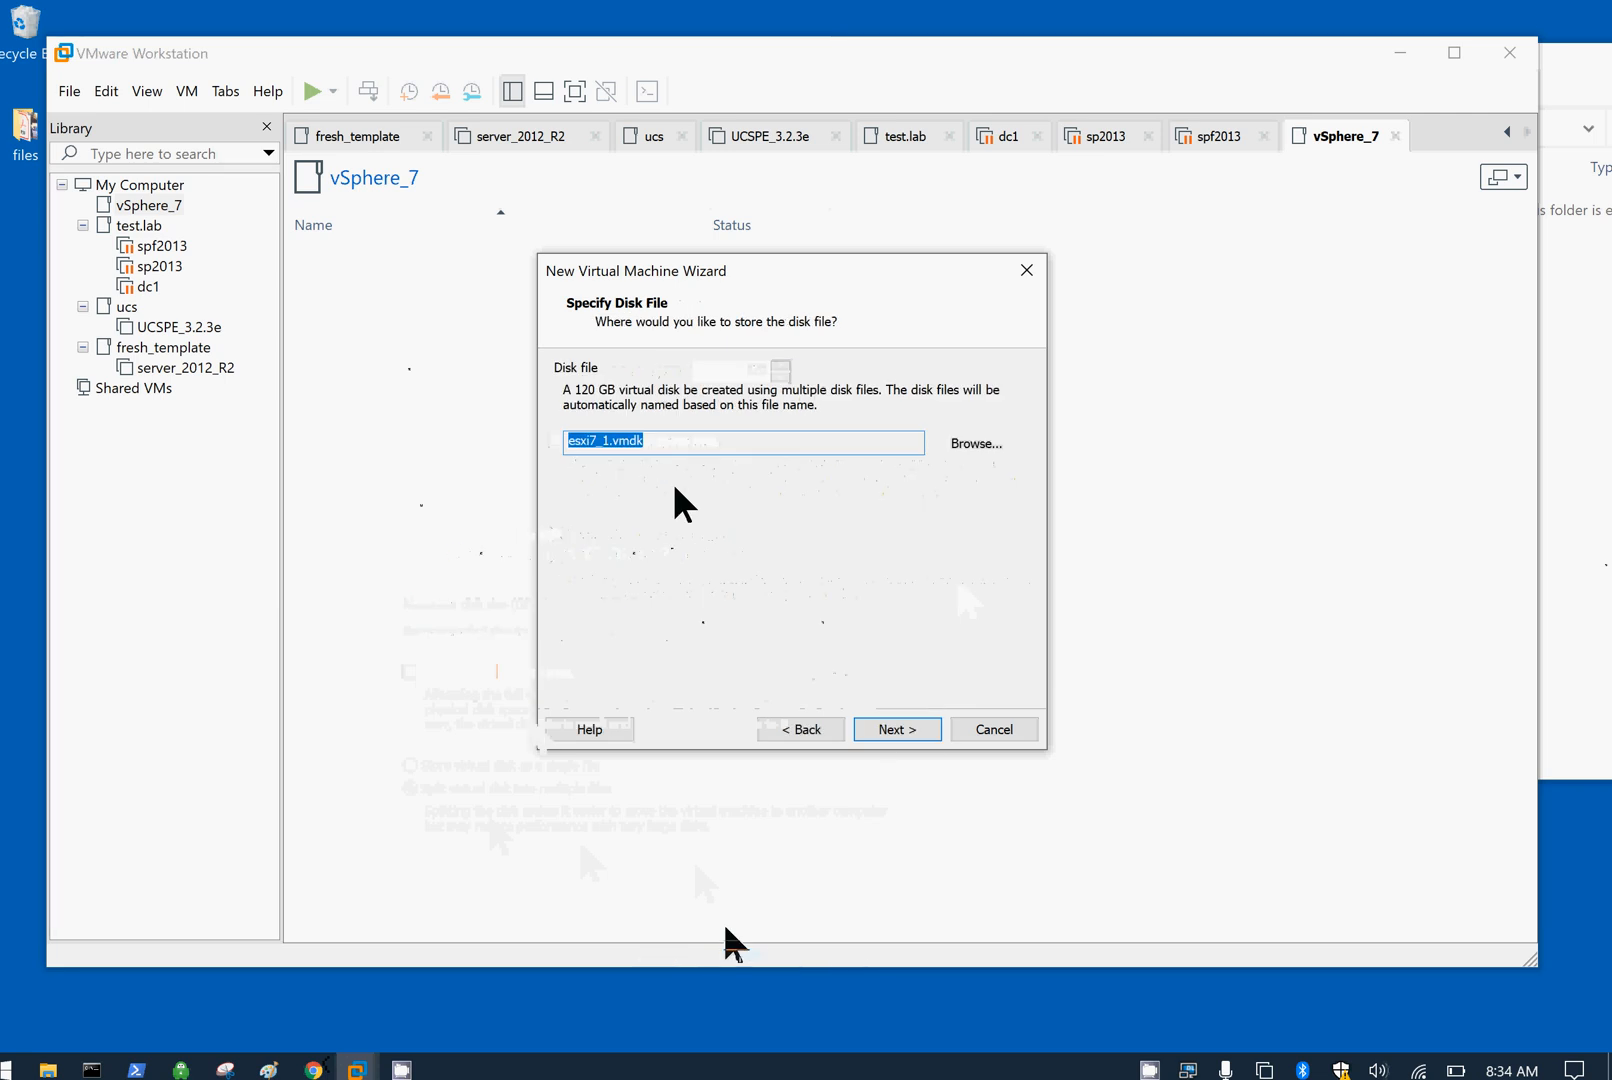
left_click(918, 735)
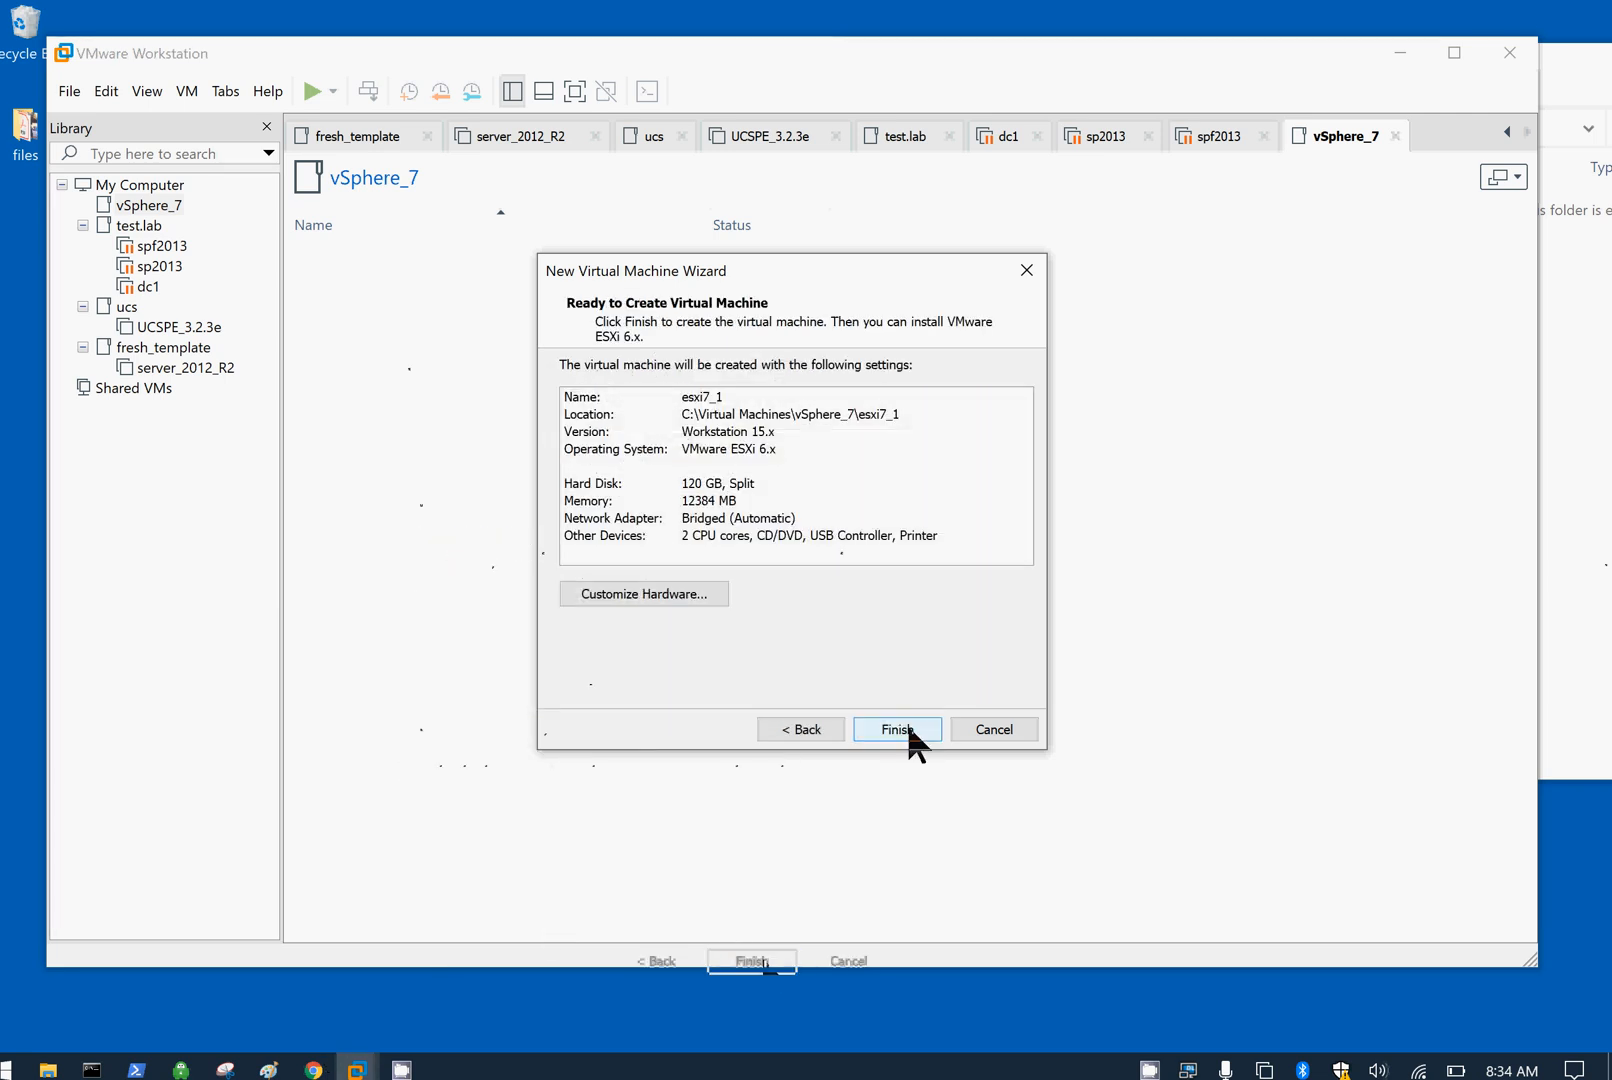
left_click(925, 728)
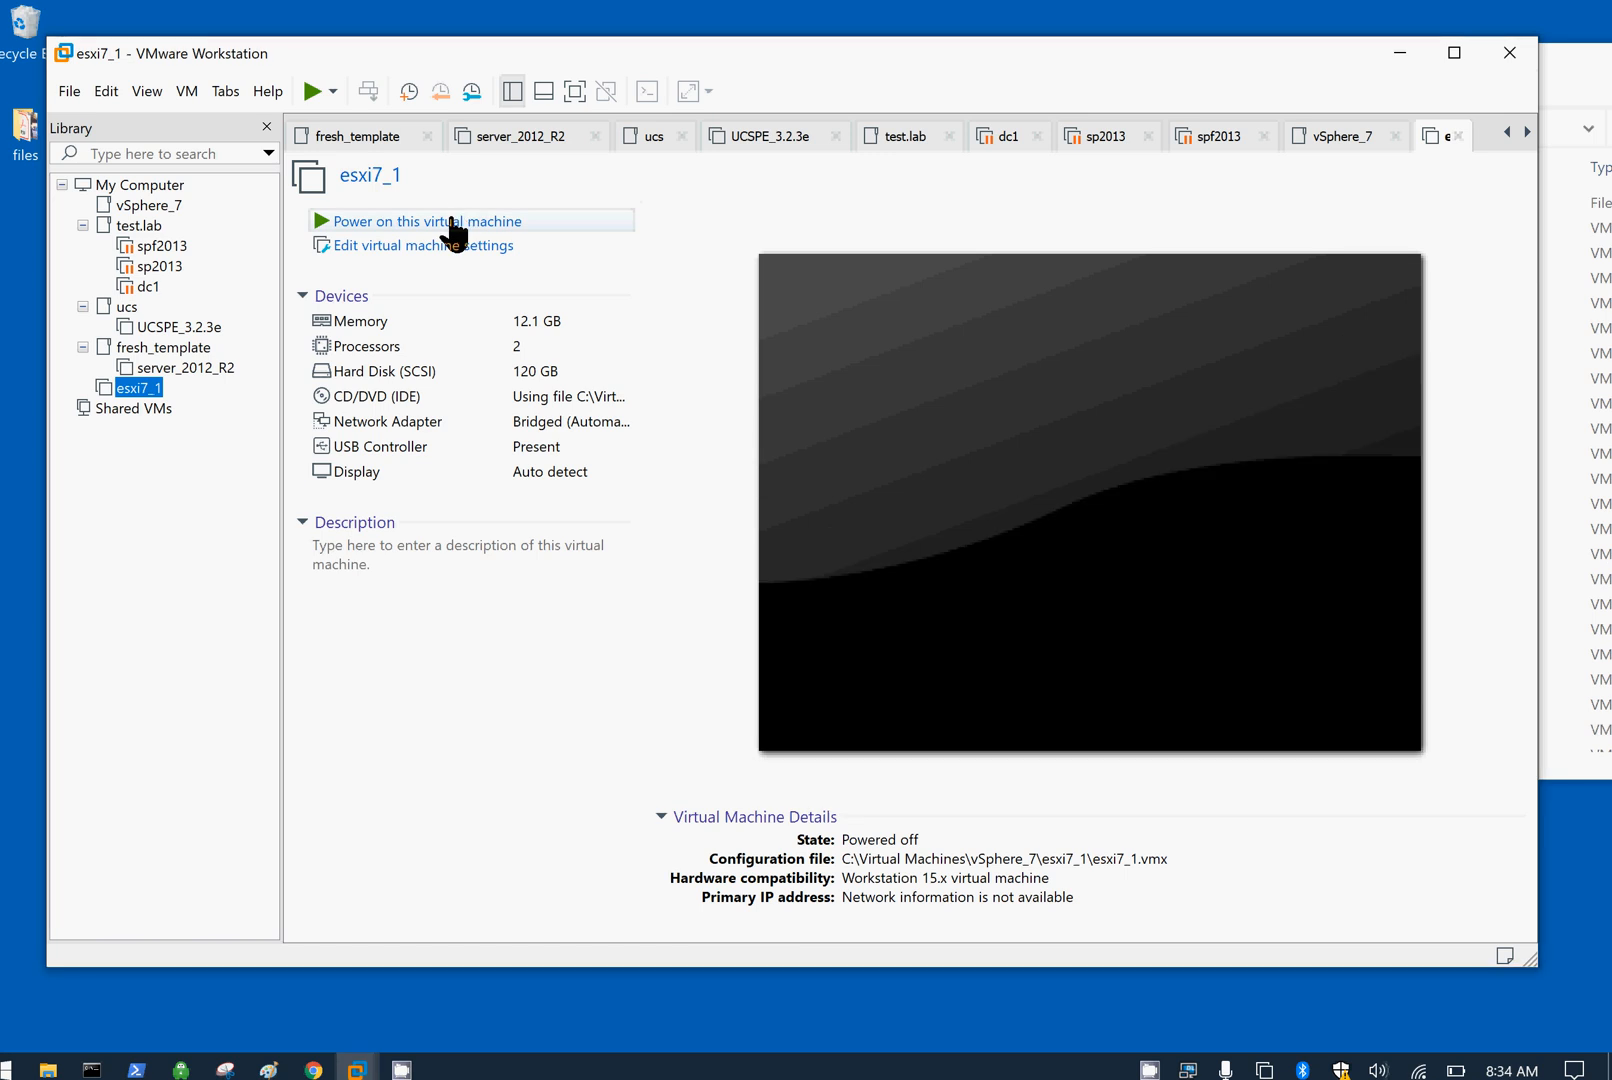
Step: Power on the esxi7_1 virtual machine
left_click(452, 221)
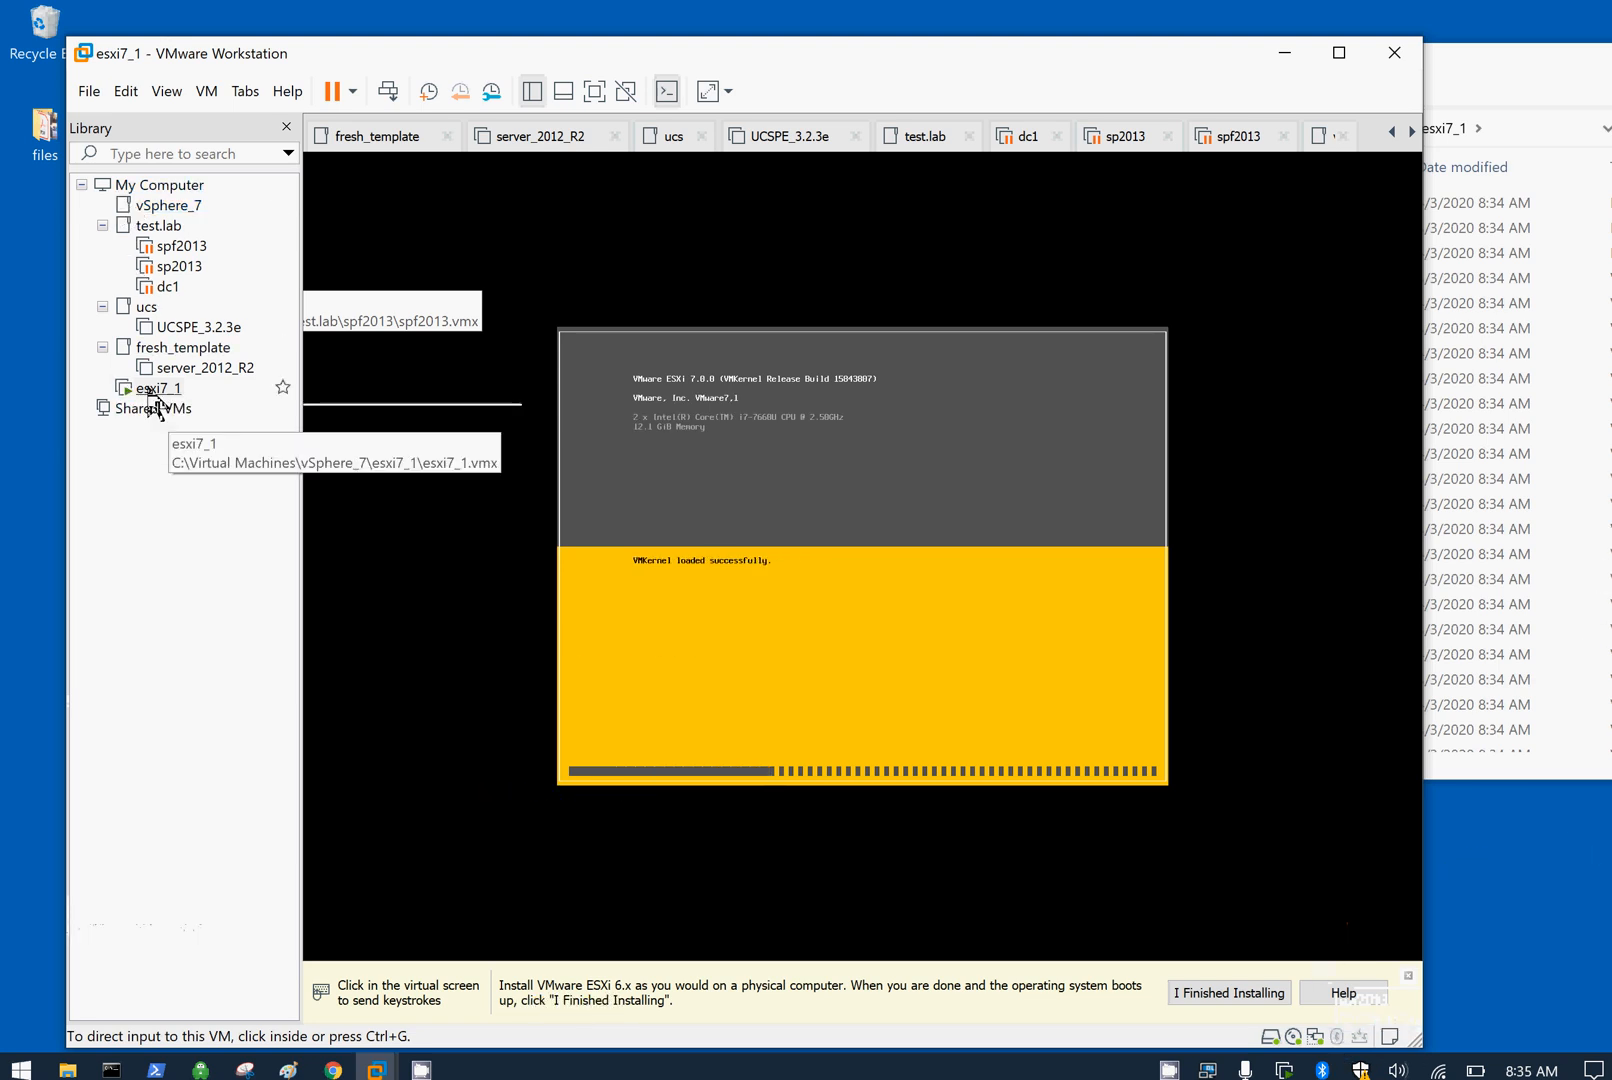
Step: Move esxi7_1 into the vSphere_7 library folder while the installer loads
left_click_drag(160, 387, 195, 215)
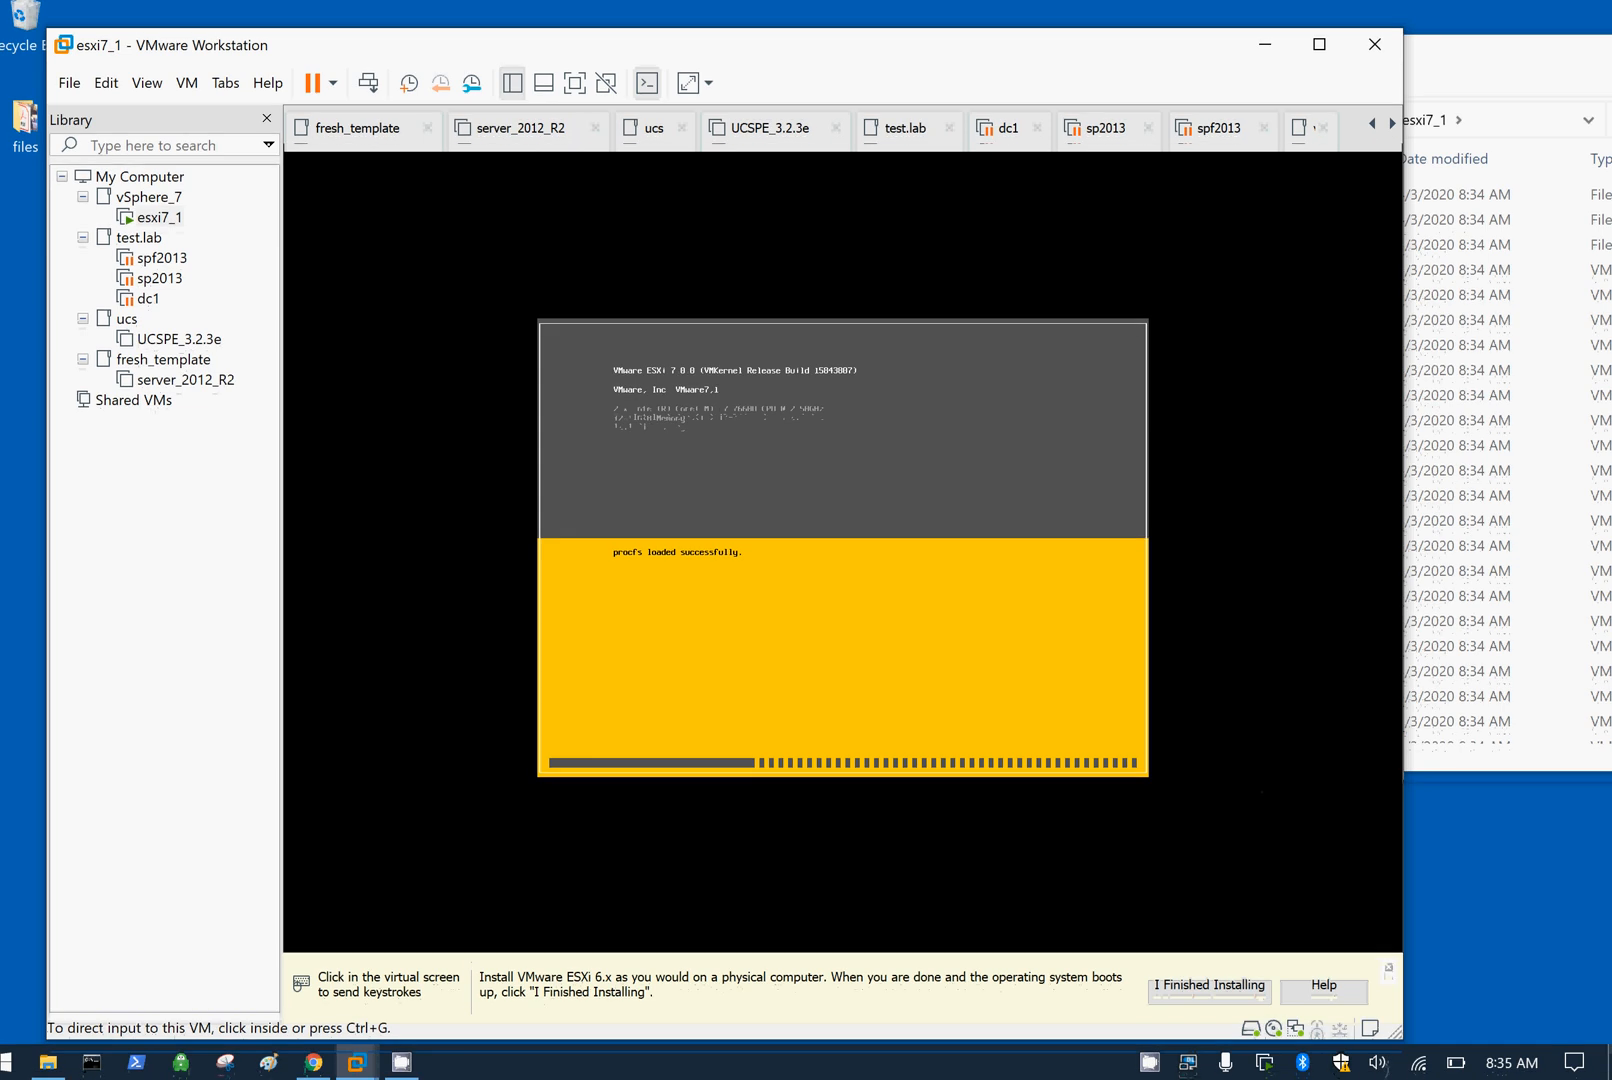
mouse_move(1518, 1072)
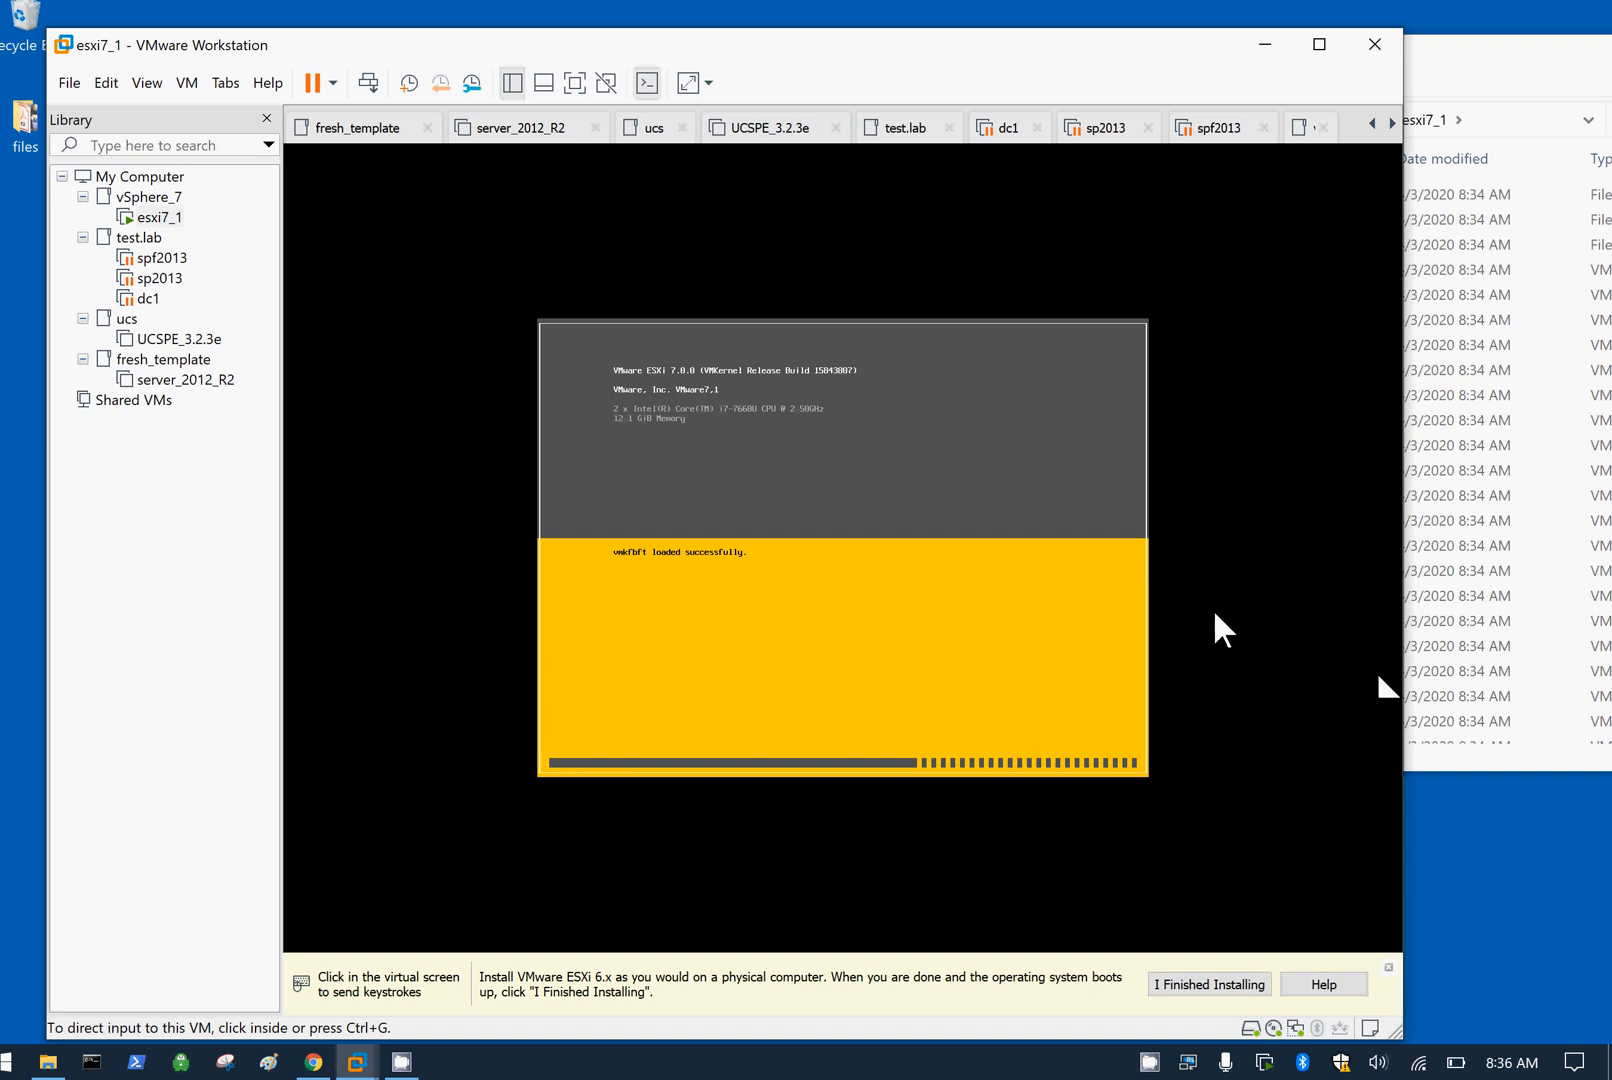
left_click(393, 1065)
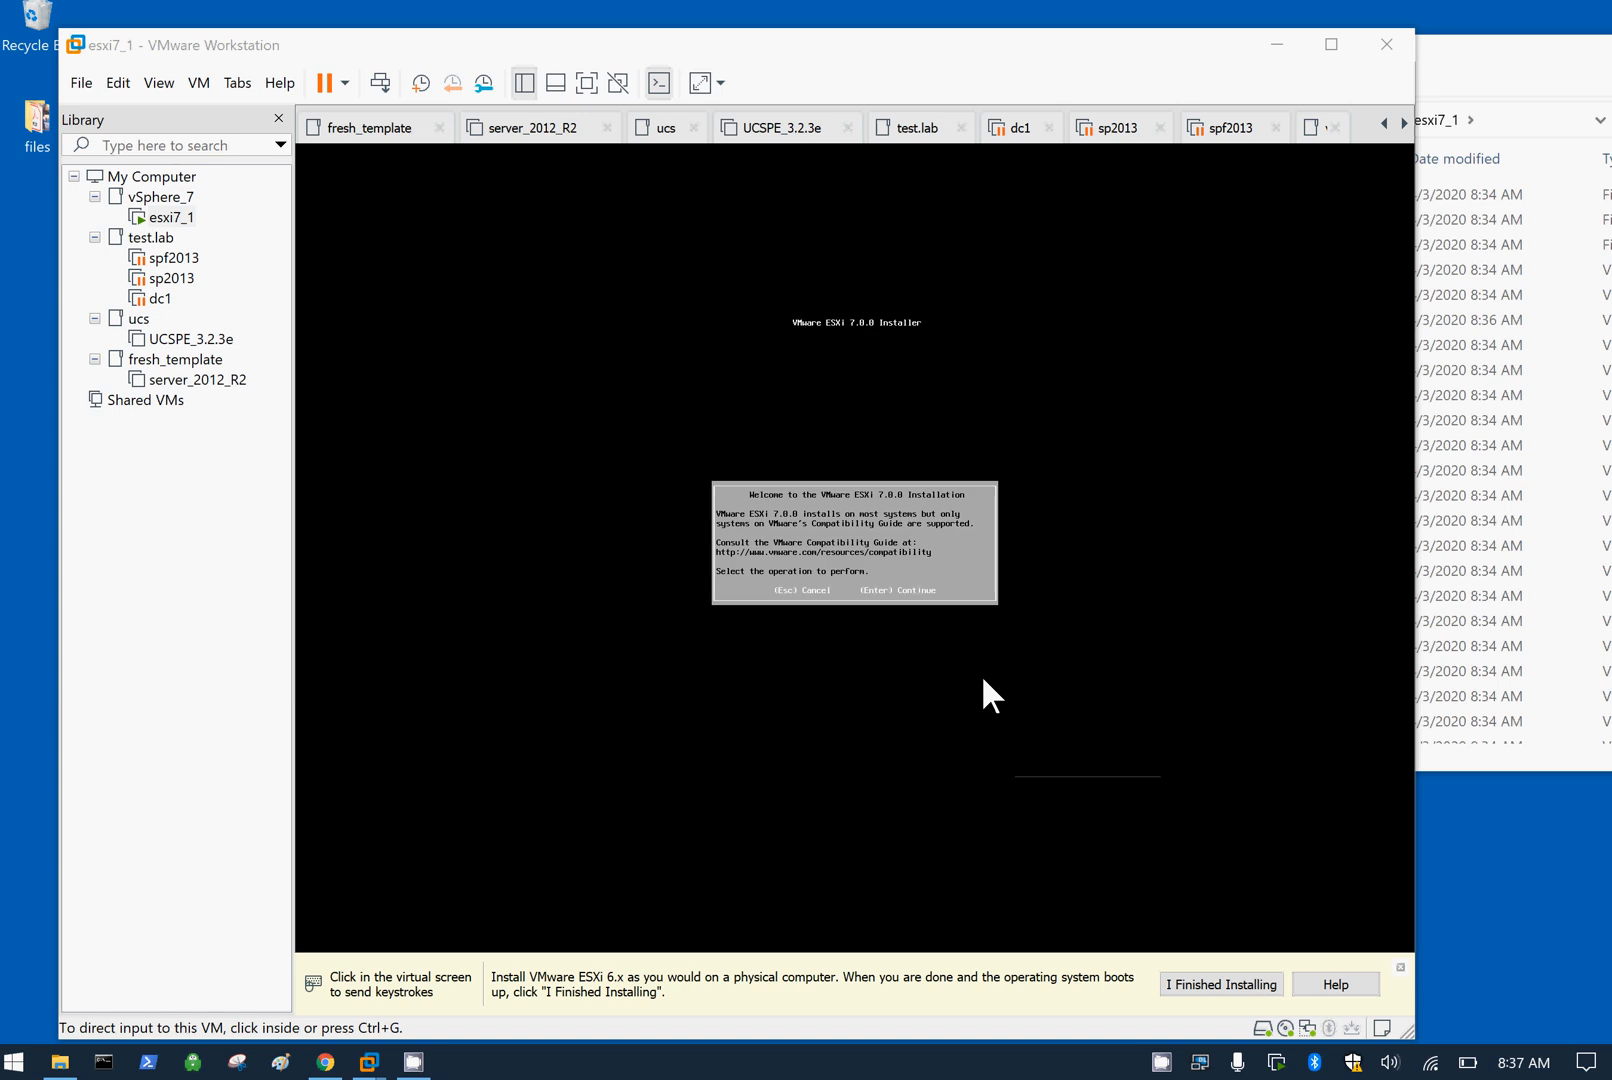
Step: Continue past the ESXi welcome screen and accept the licence agreement with F11
left_click(983, 678)
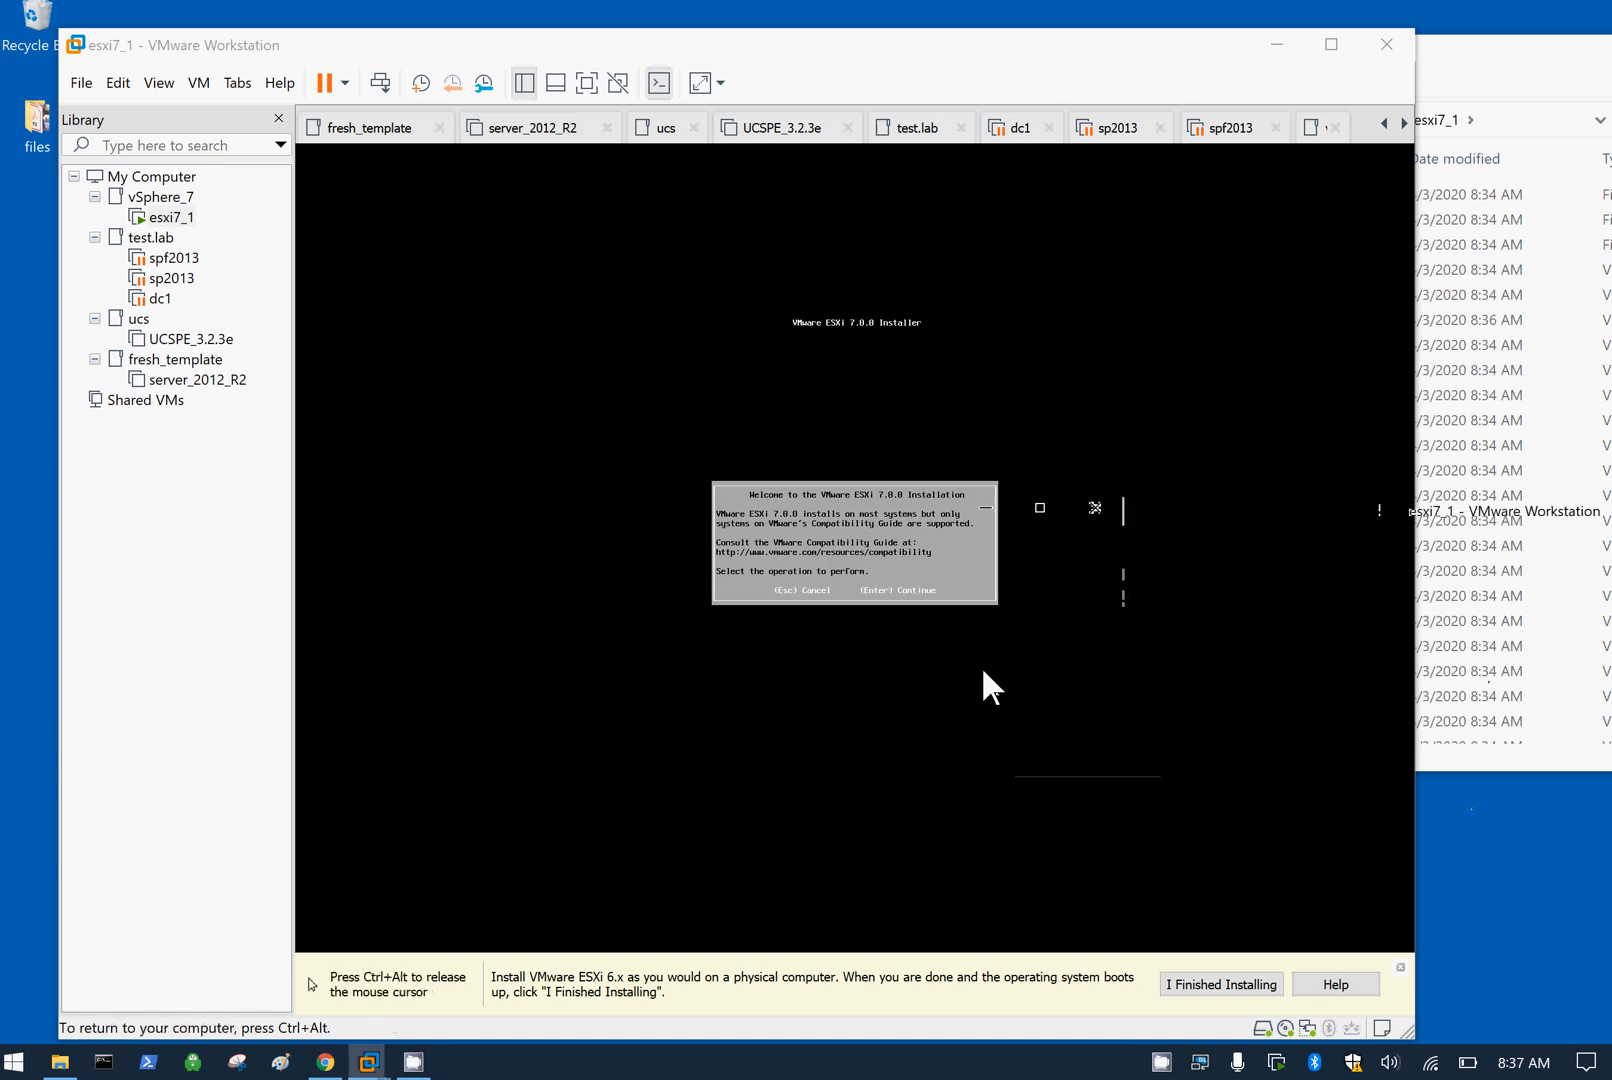
key("Return")
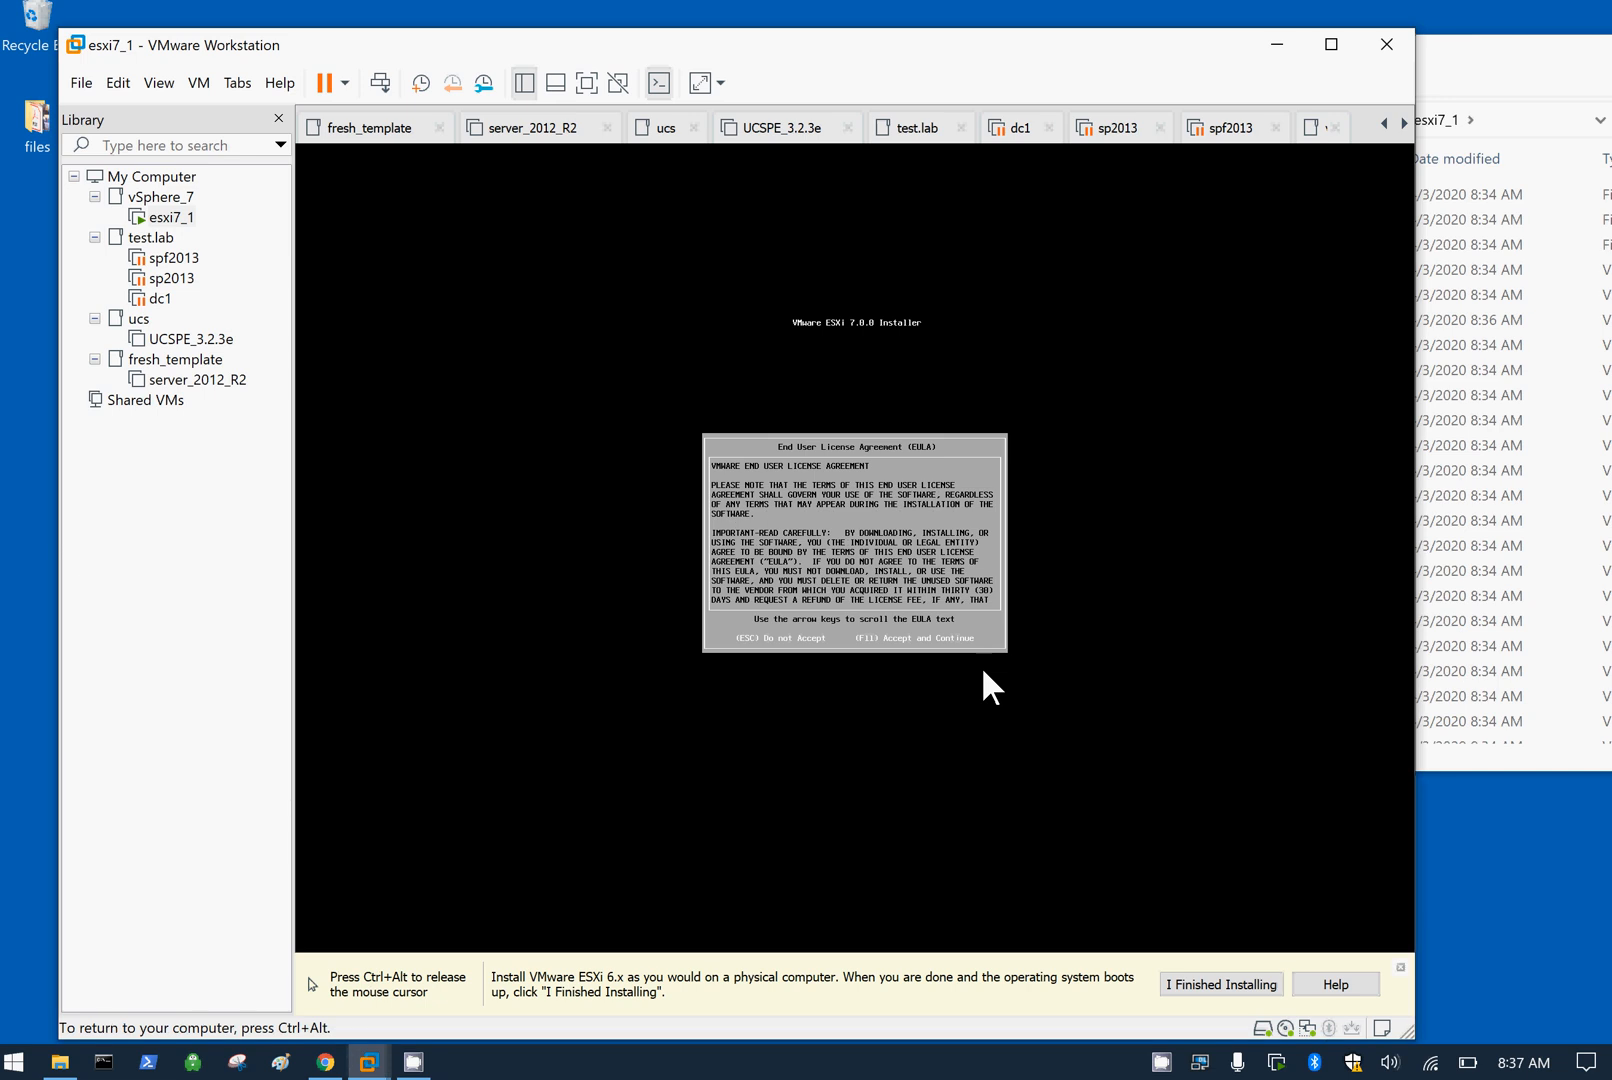
key("F11")
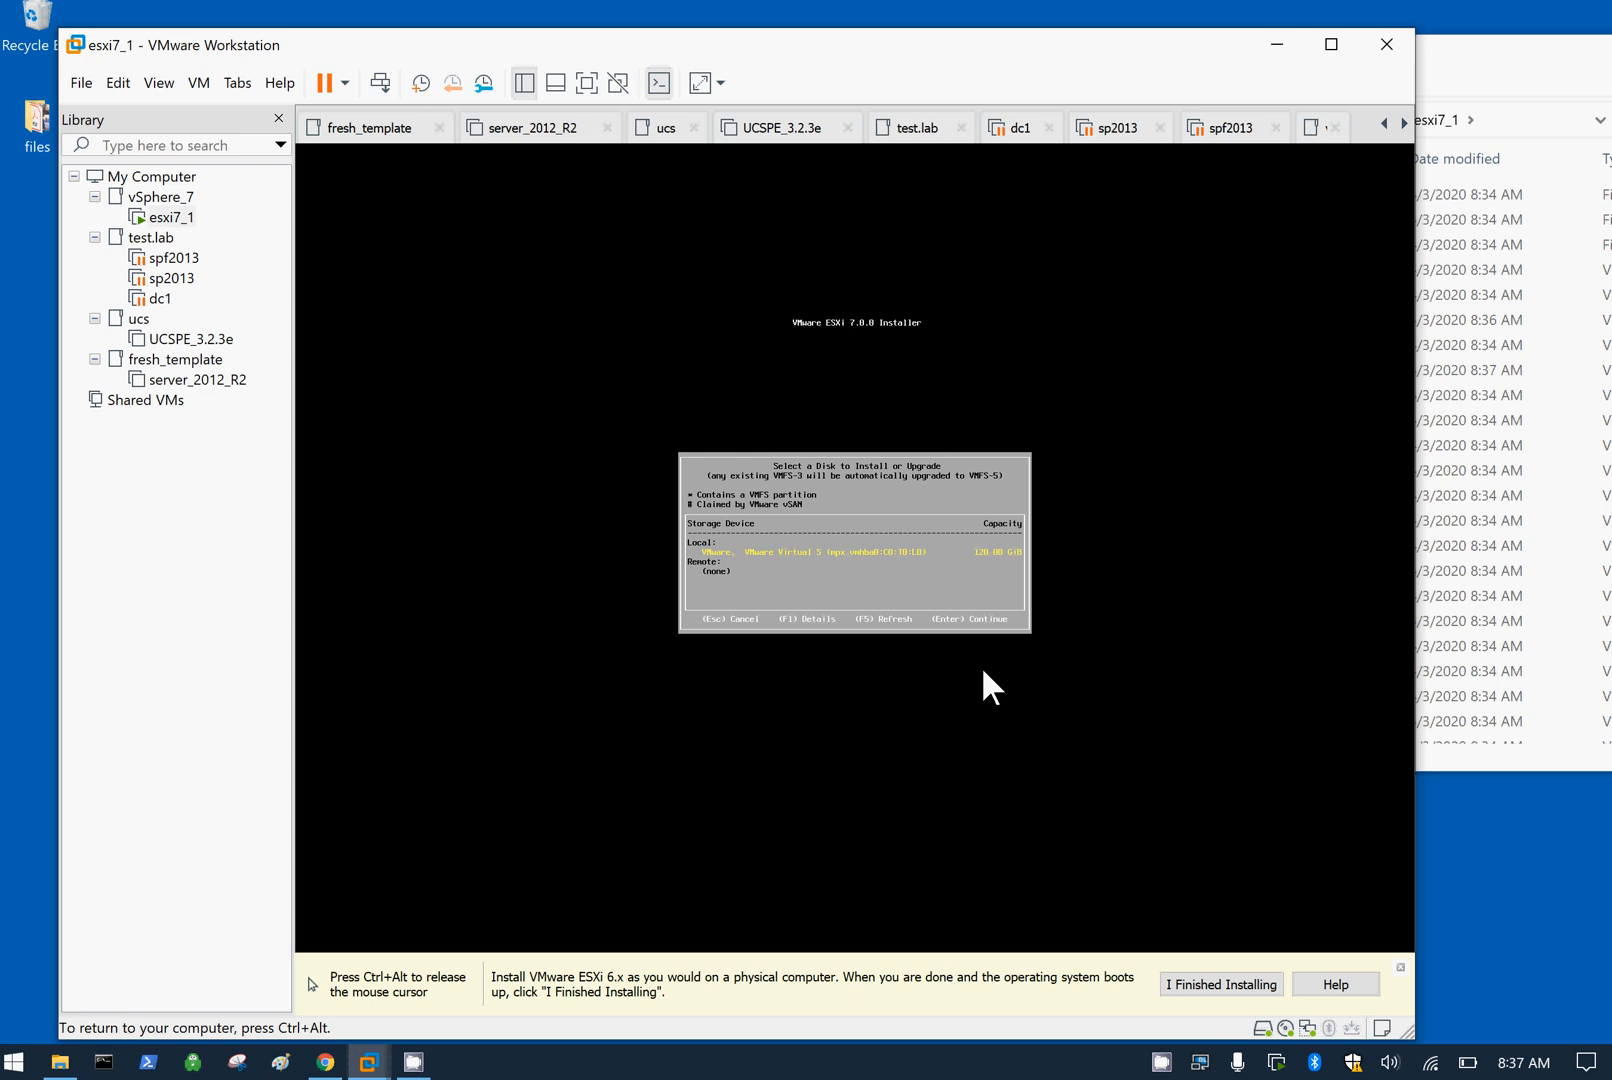
Step: Choose the 120 GB disk, keep the US keyboard layout, and enter the root password twice
key("Return")
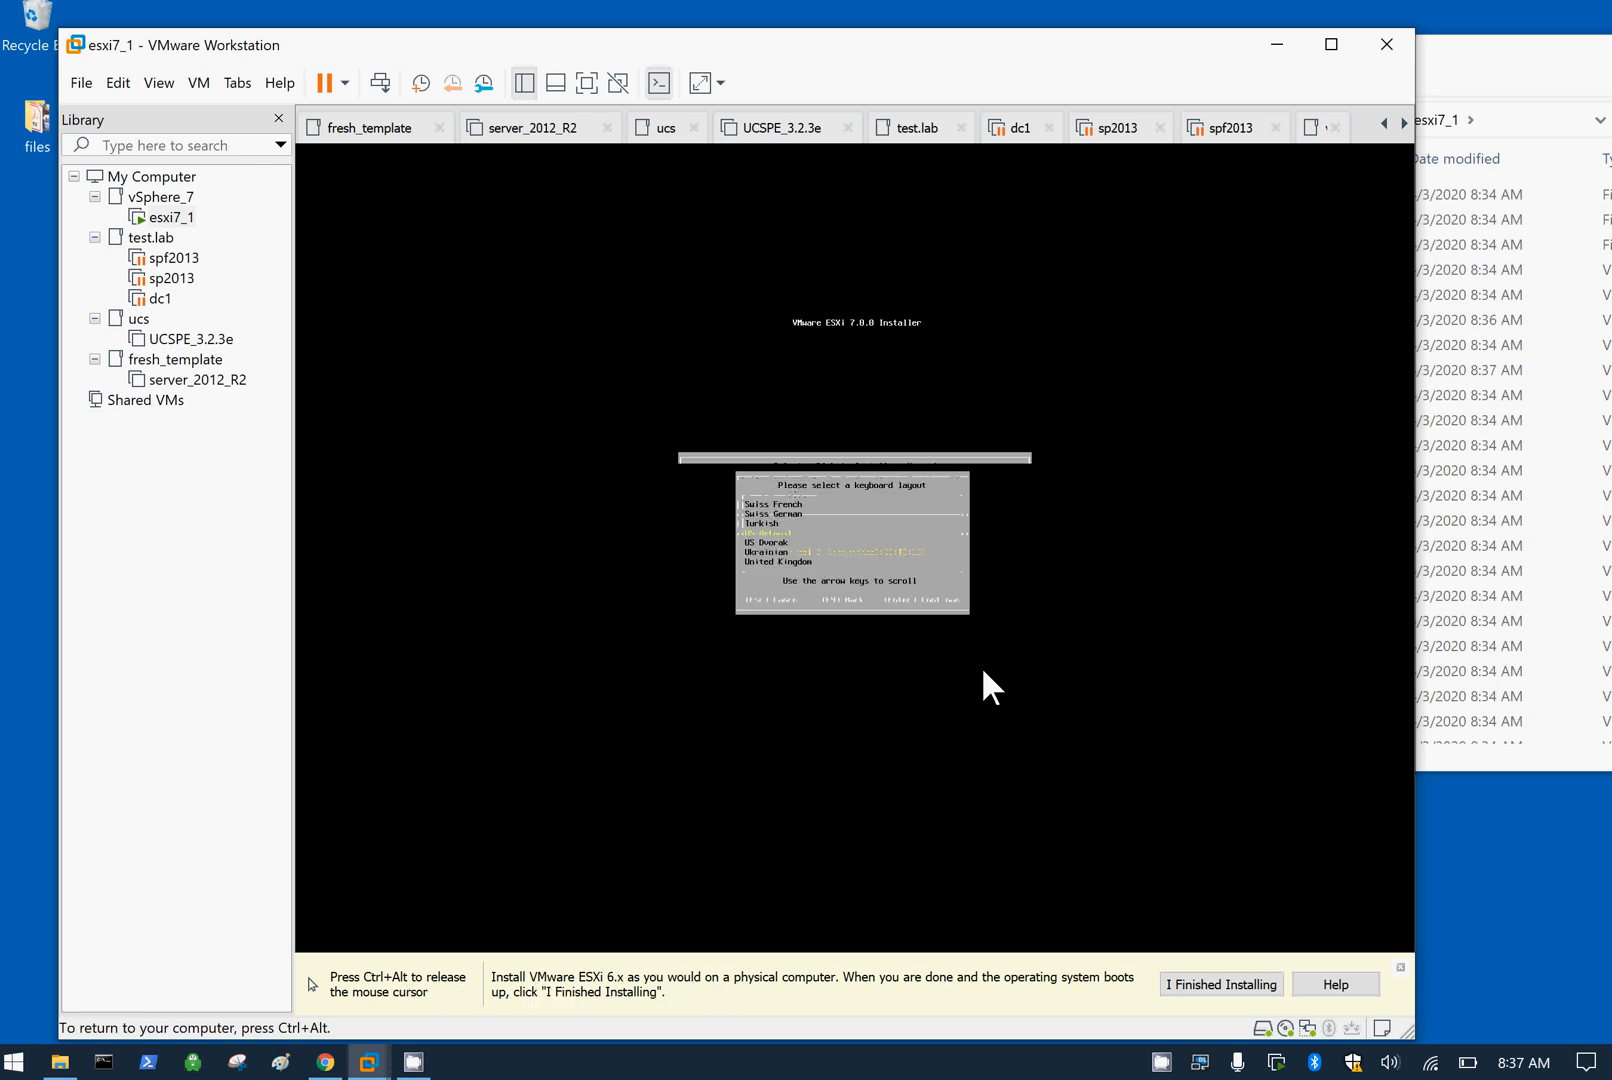
key("Return")
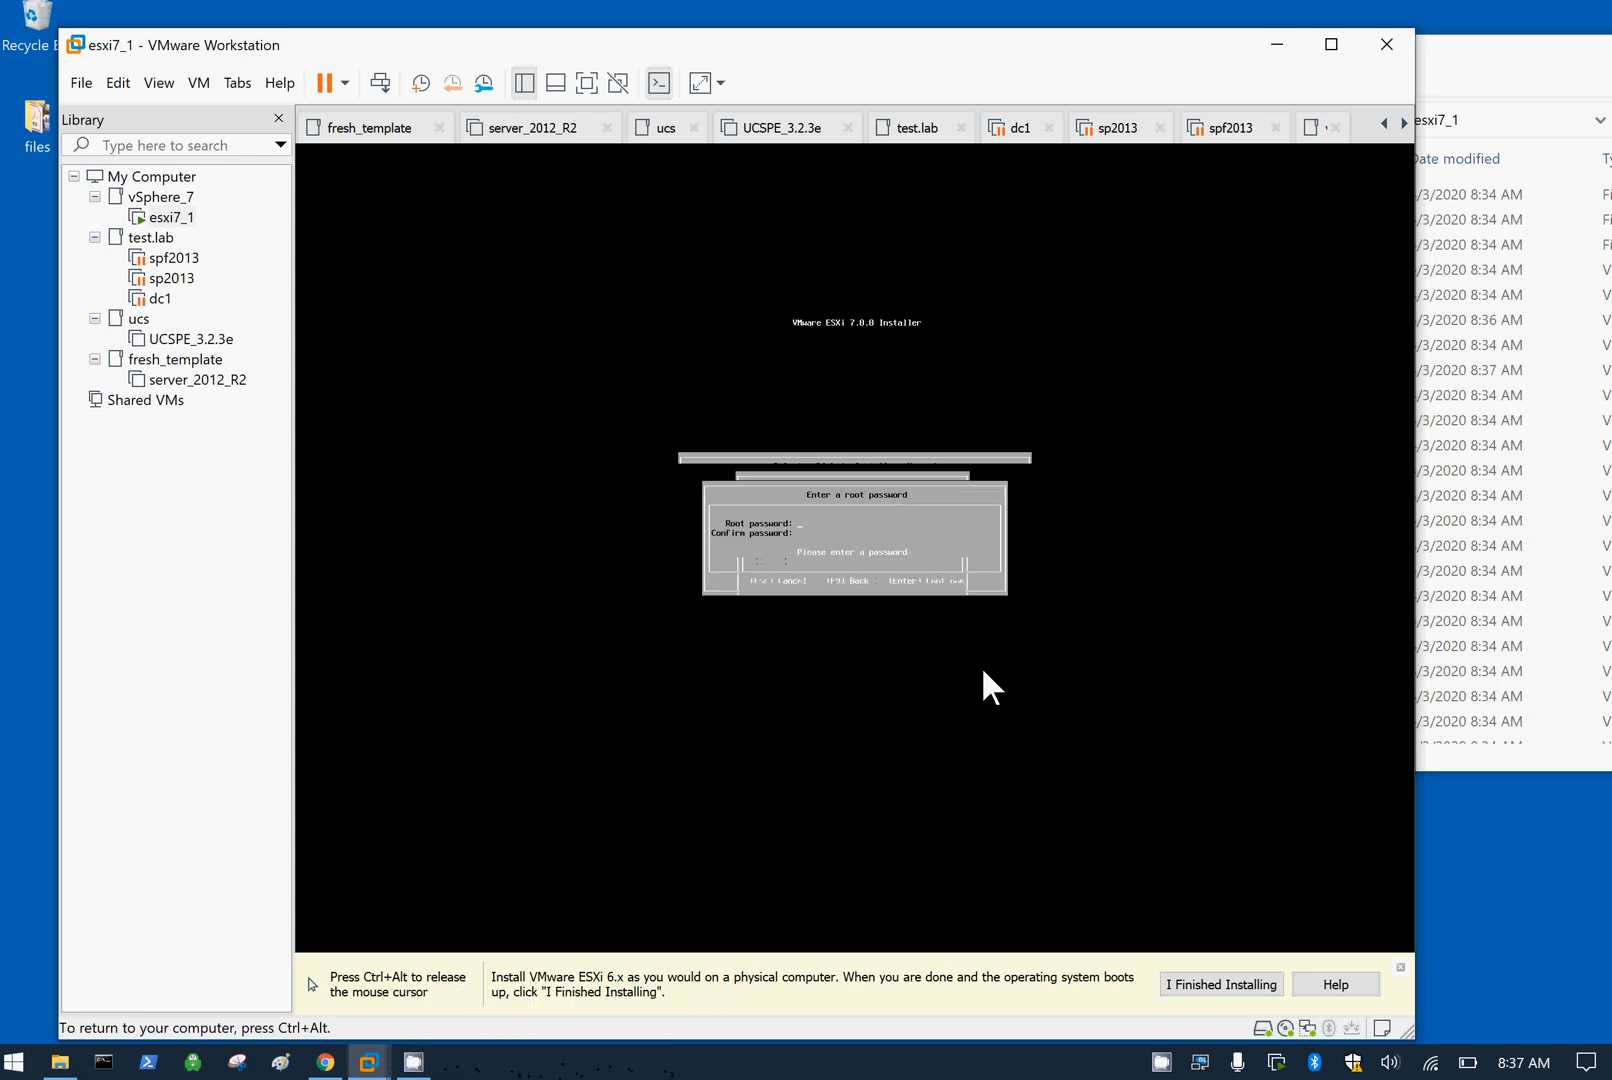
type("*******")
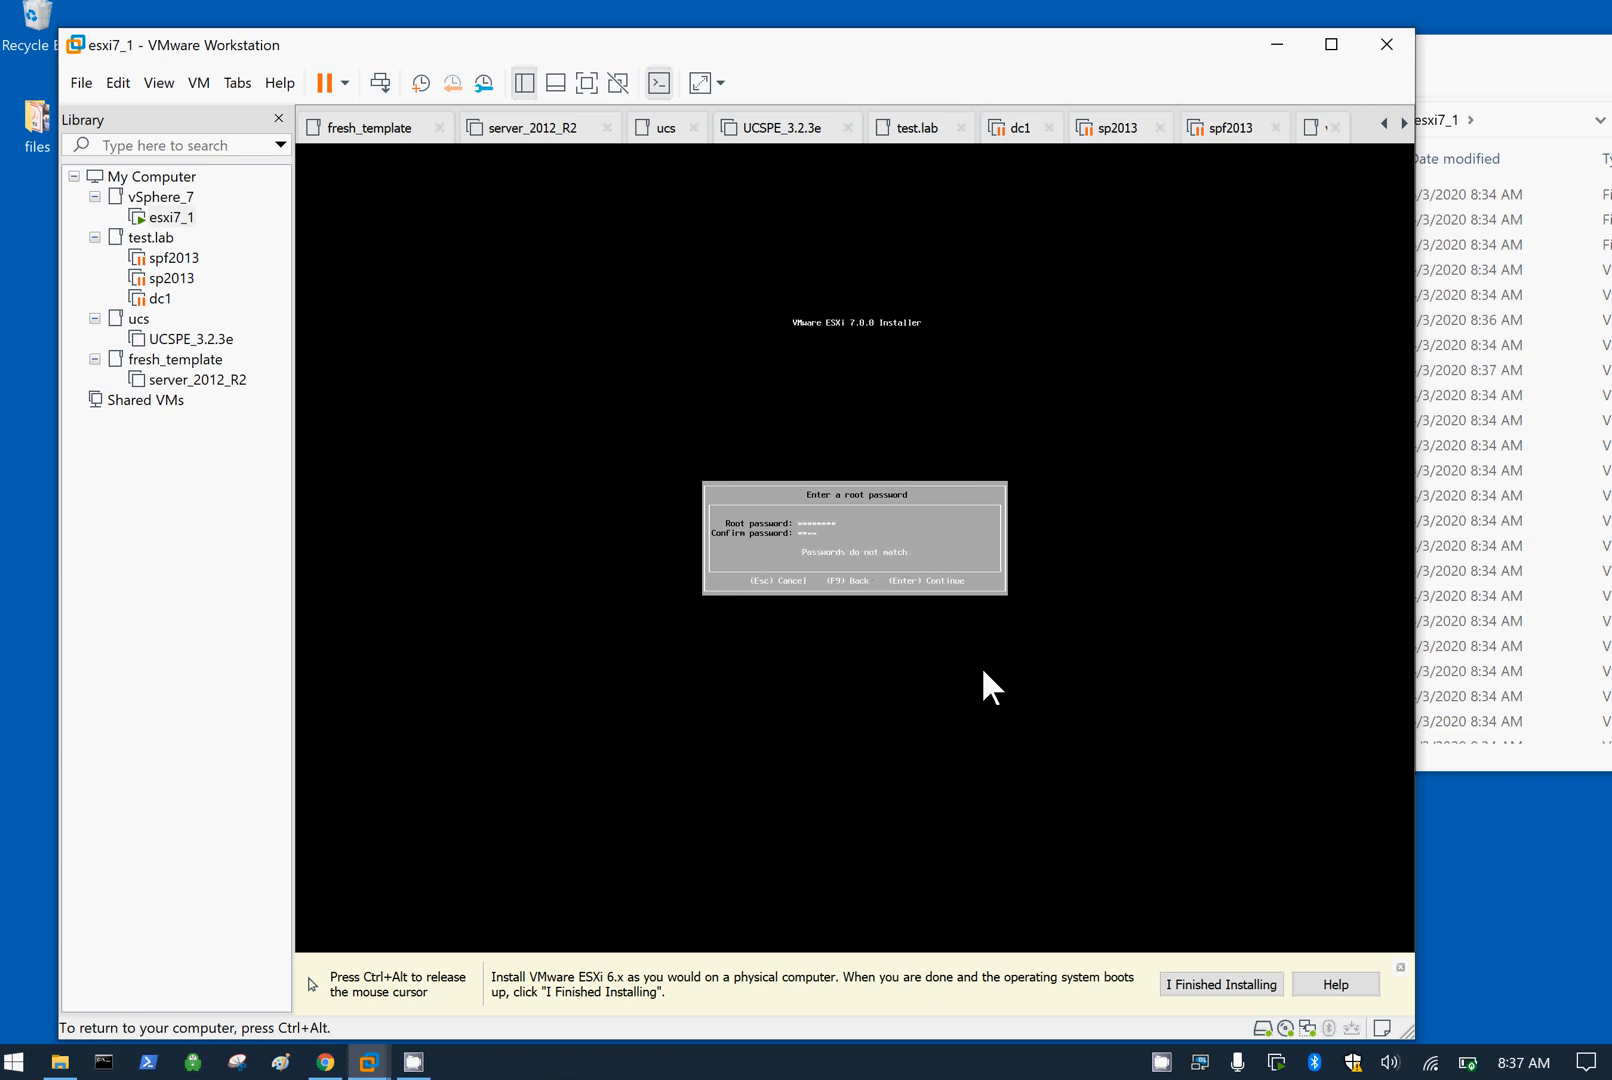
type("******")
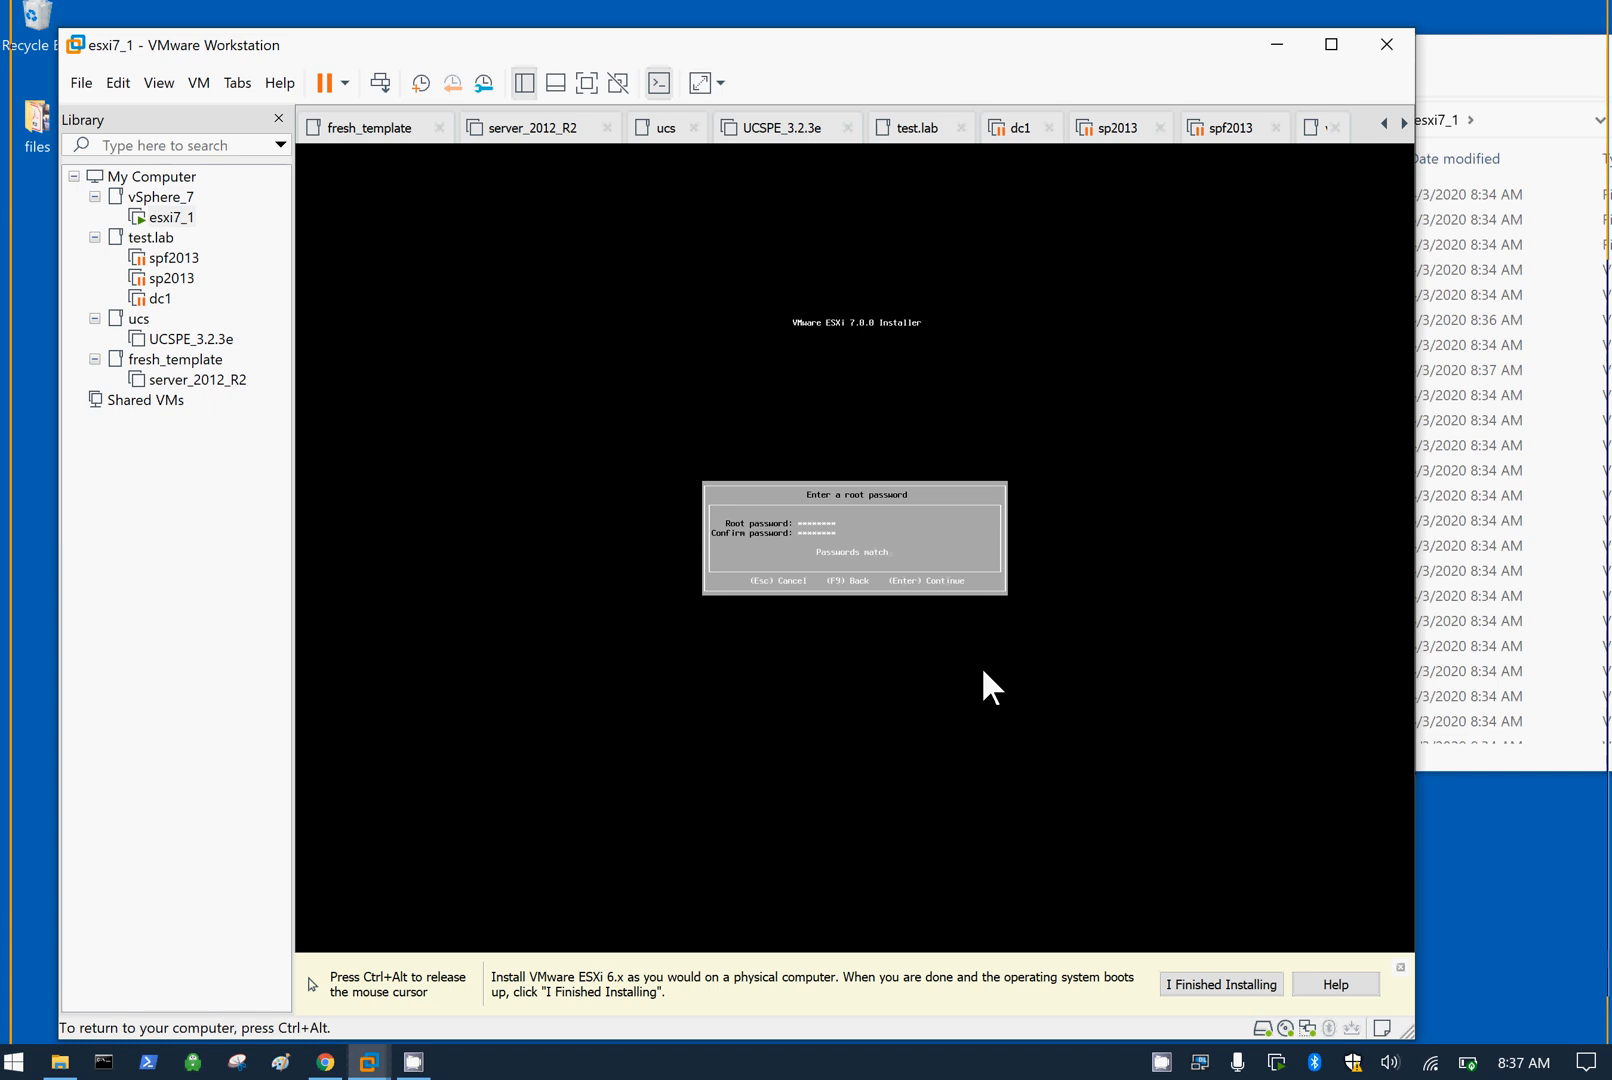
key("Return")
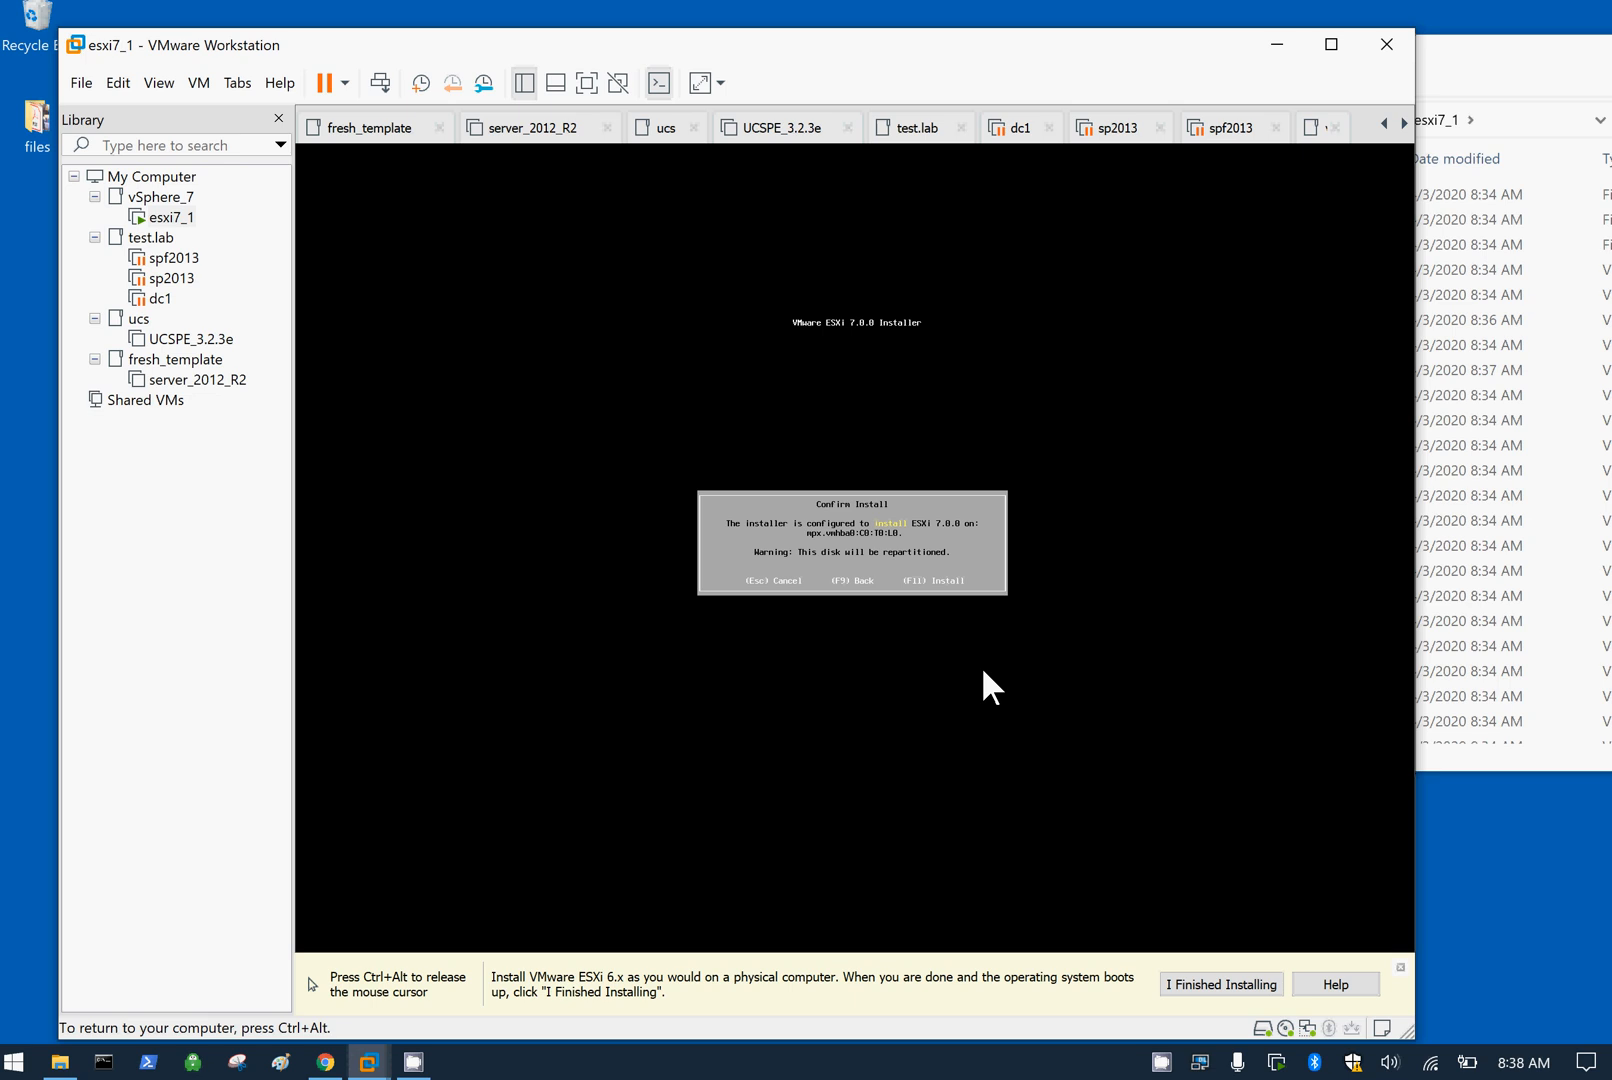
Step: Confirm installing ESXi 7.0.0 onto the virtual disk with F11
key("F11")
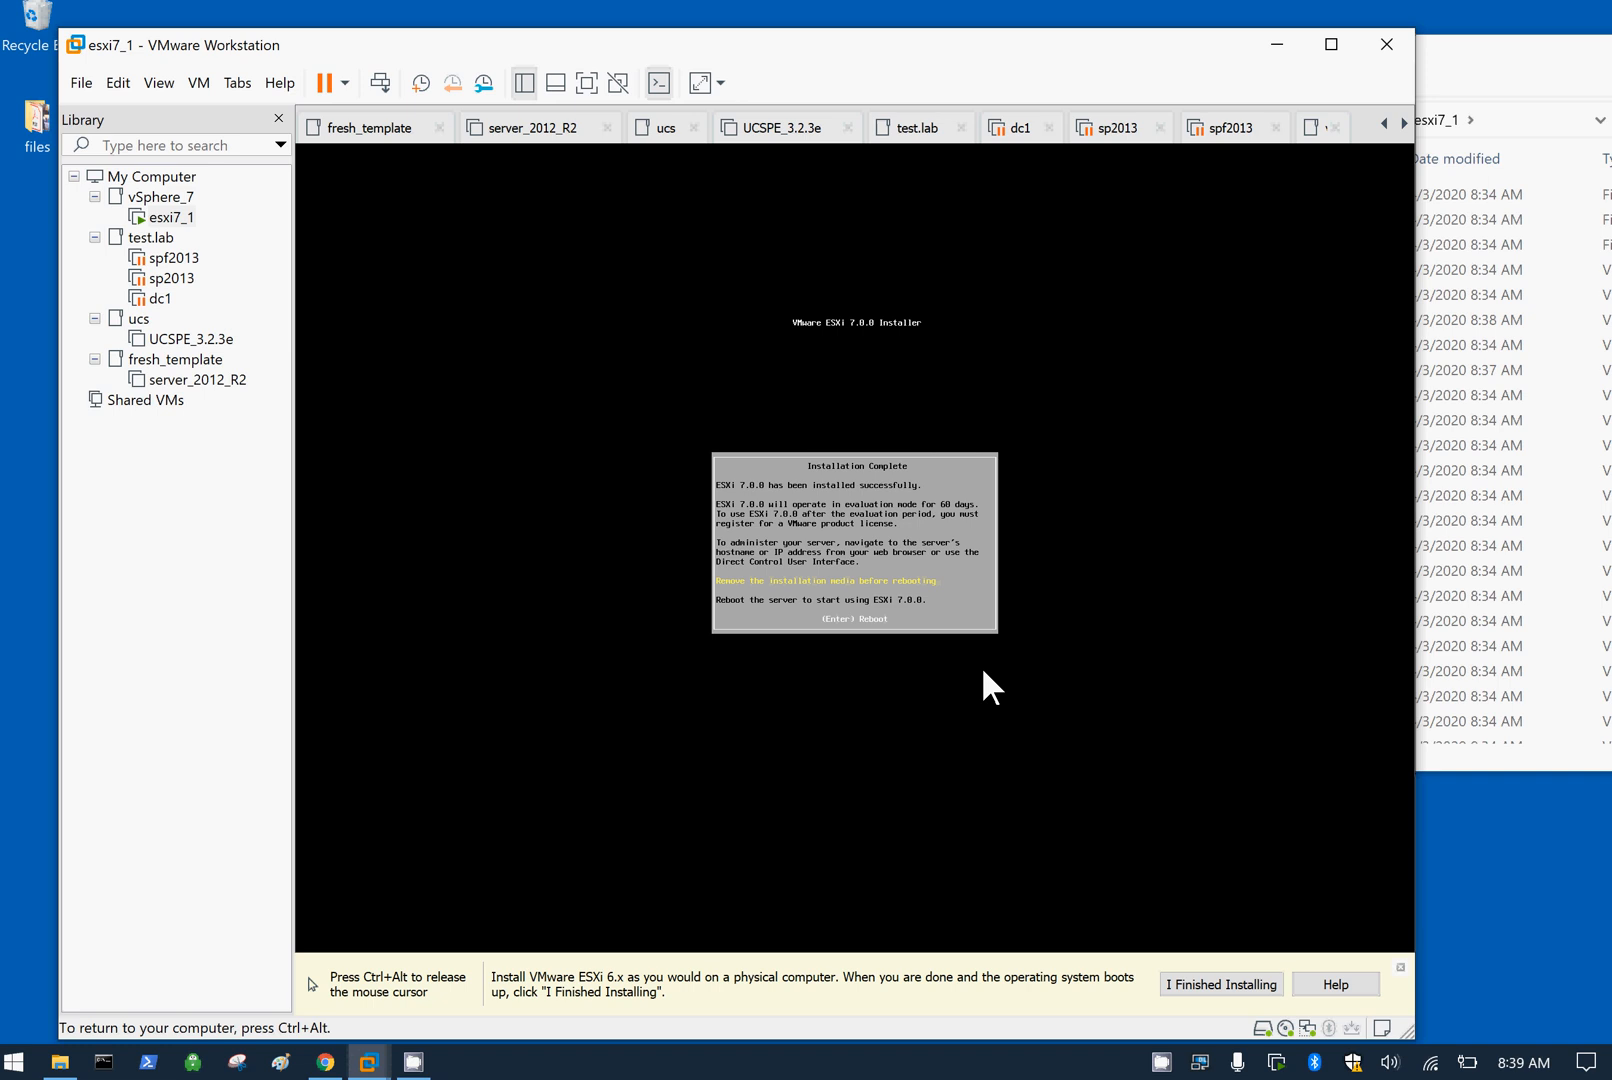
Step: Reboot the server after the installation completes
key("Return")
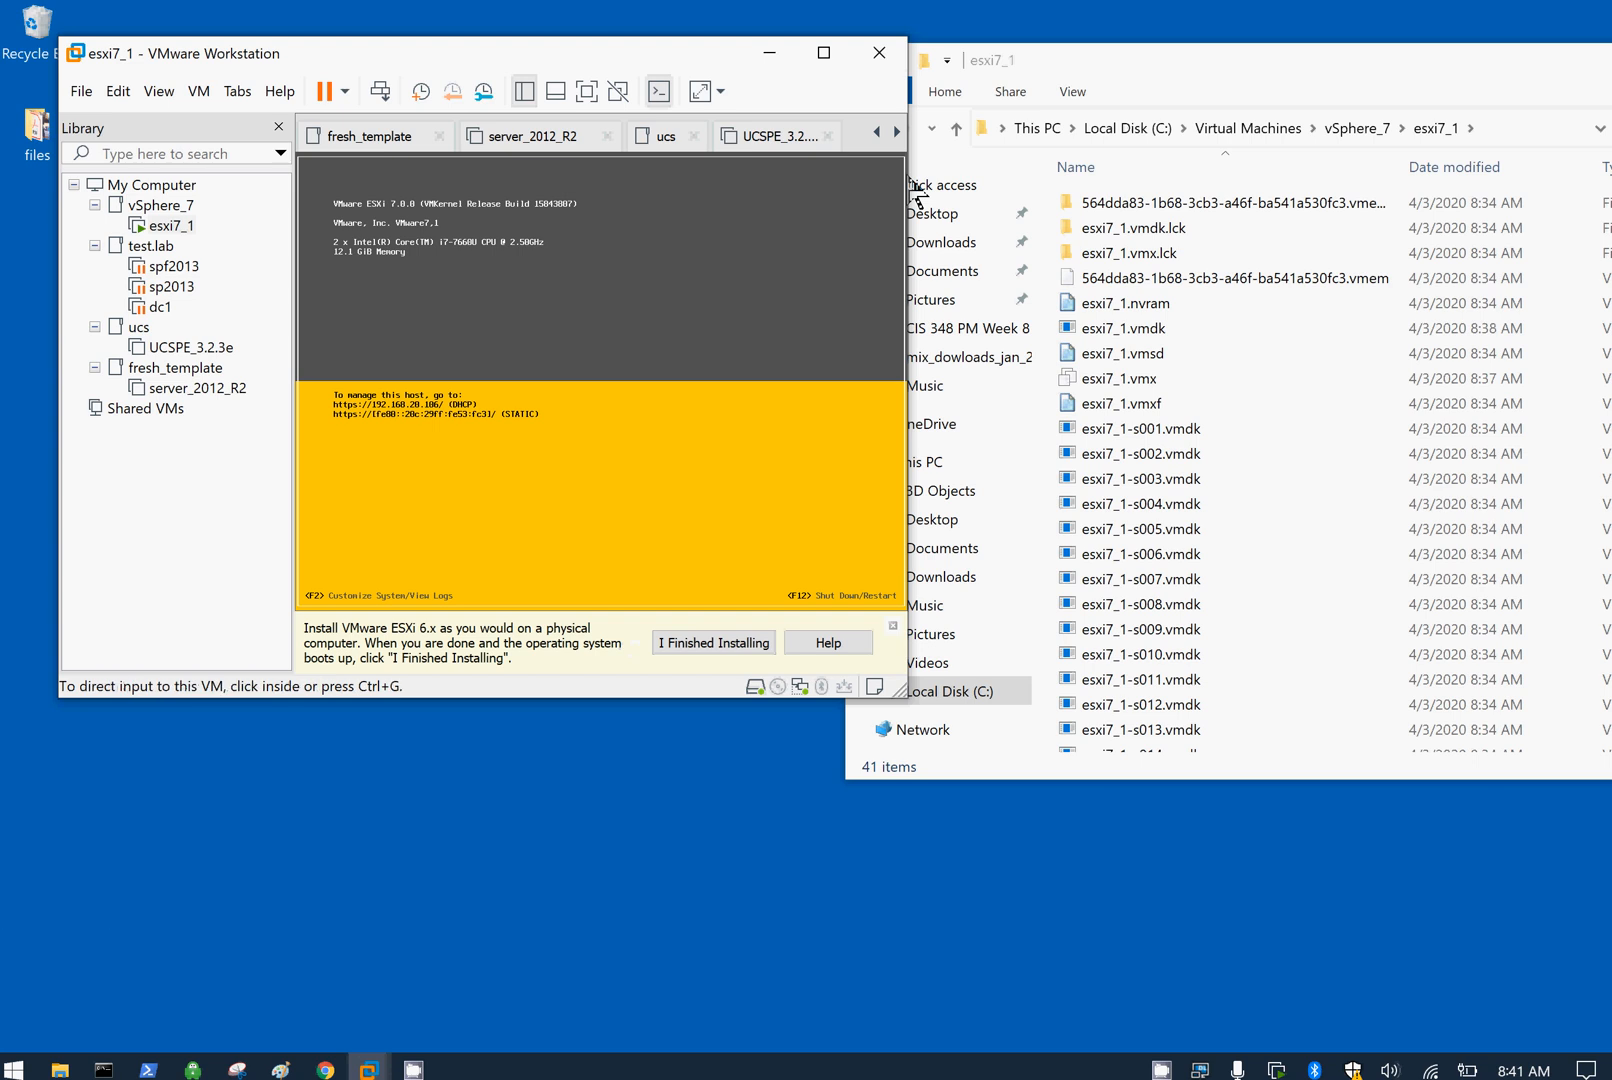
Step: Launch Internet Explorer from Start, then restore its window and move it down and right
left_click(24, 1064)
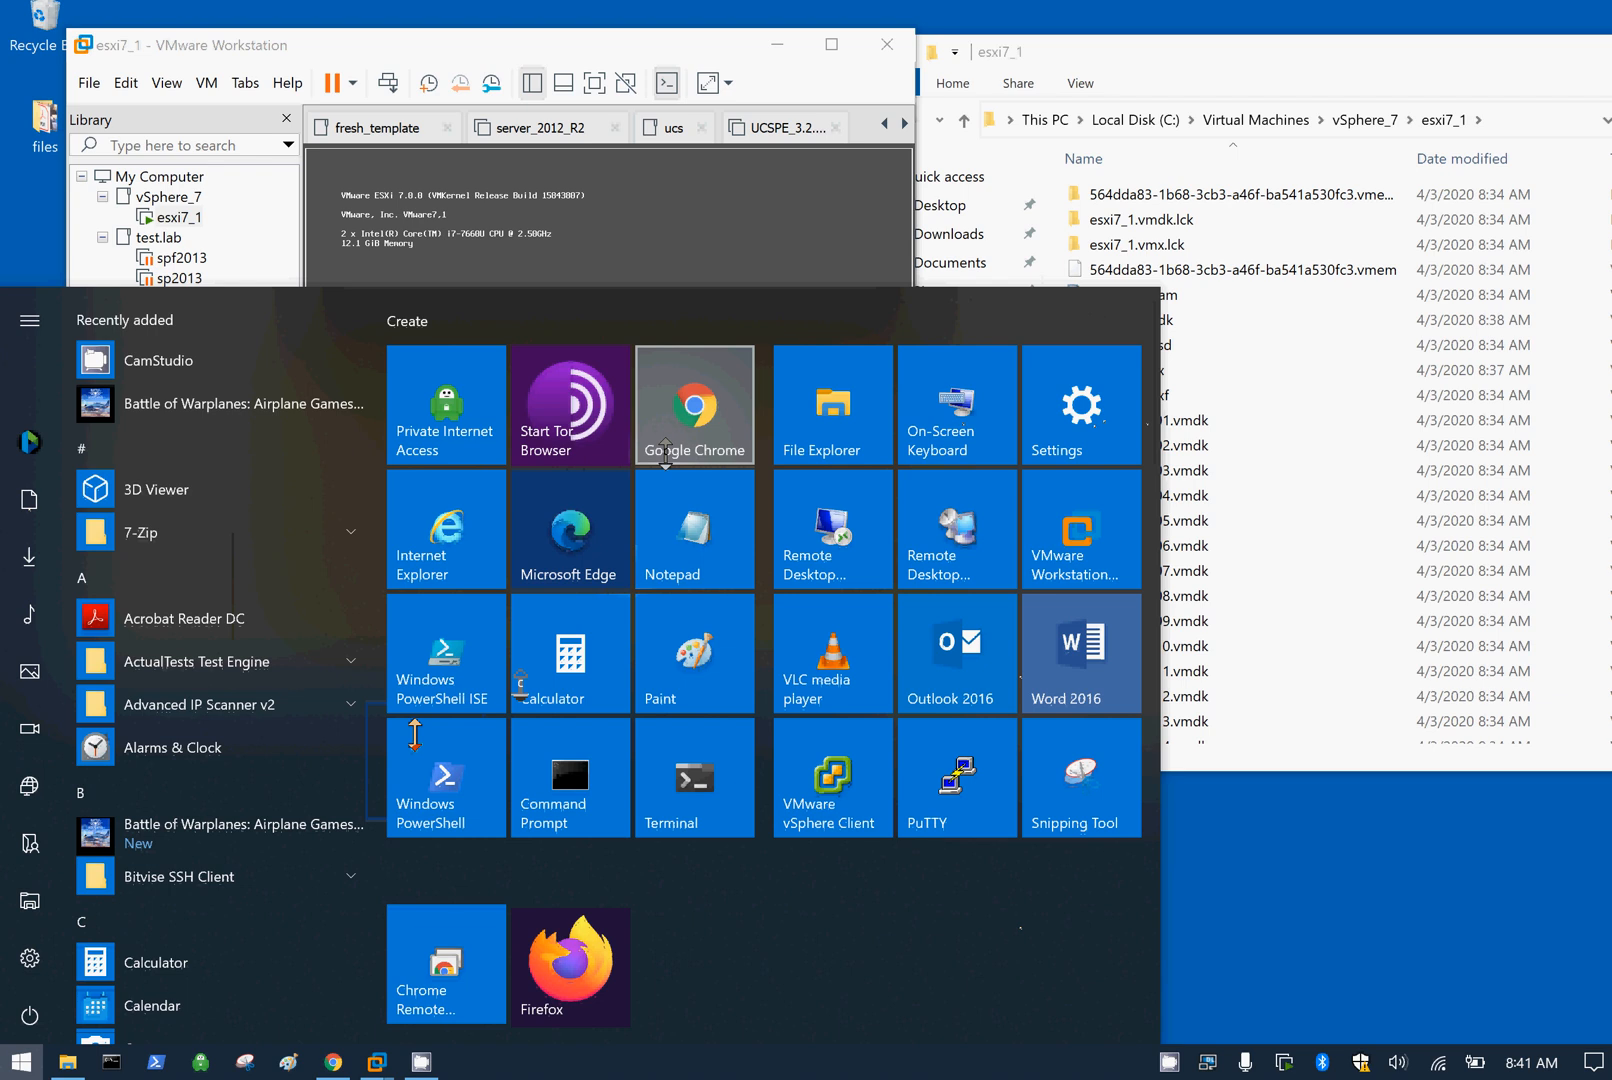
left_click(444, 532)
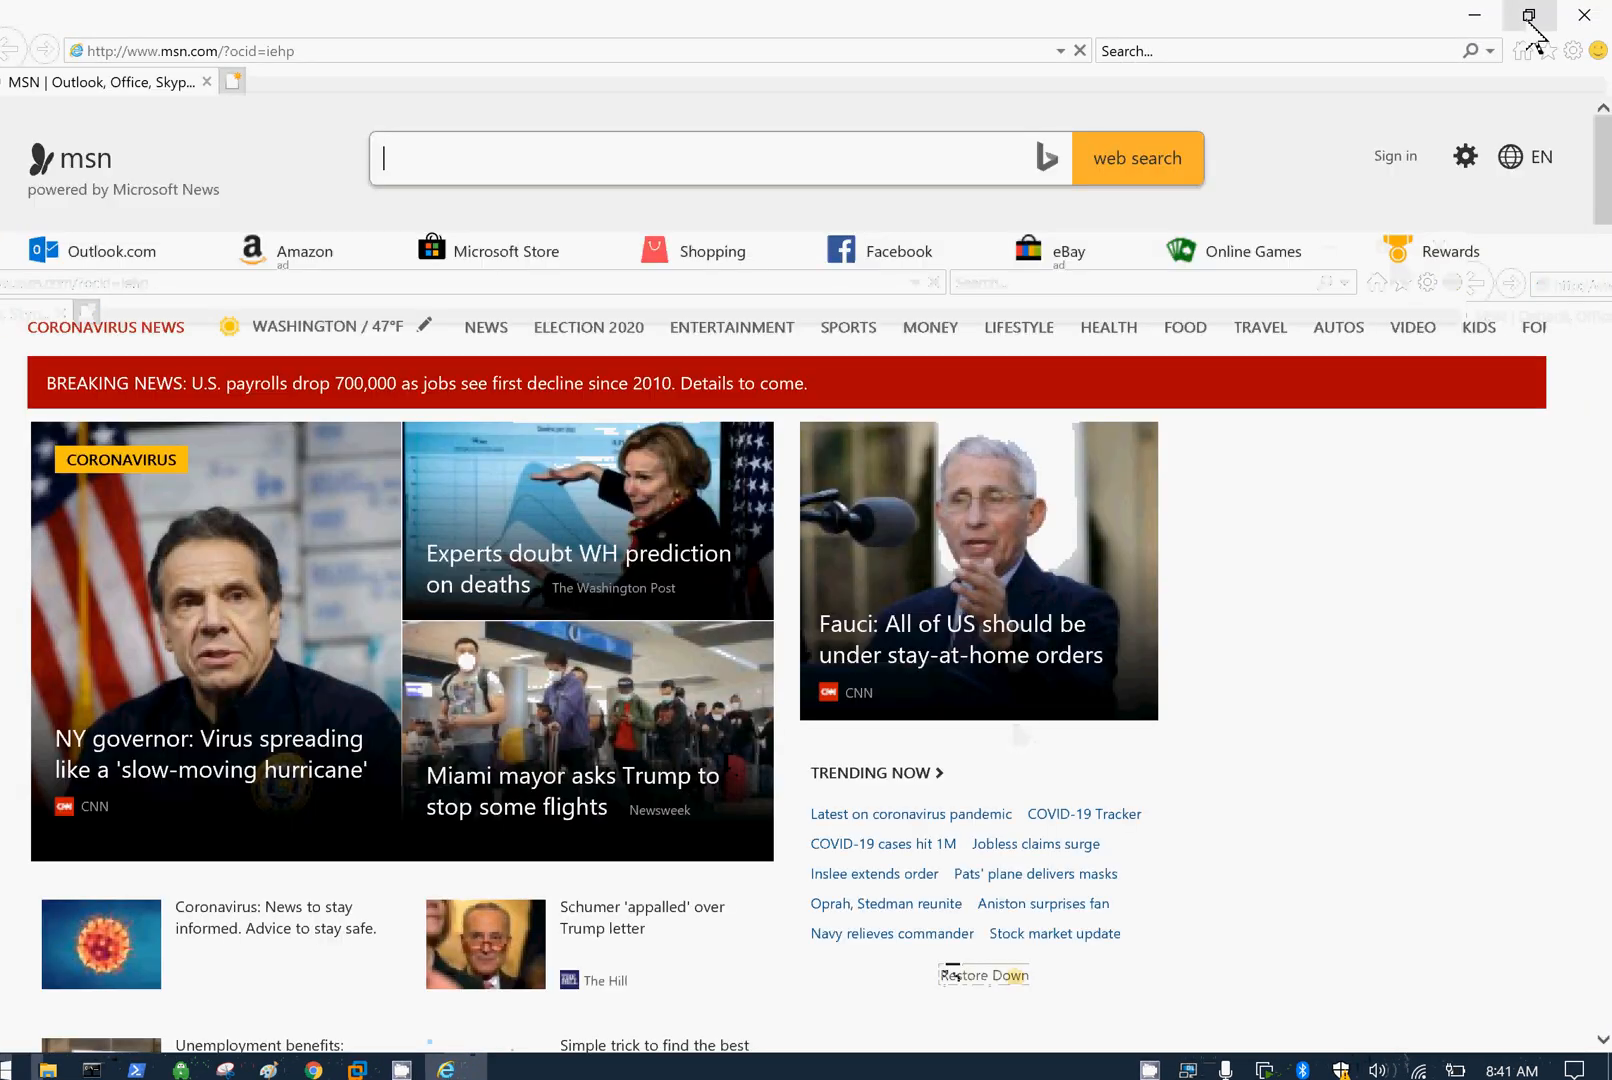
left_click(1530, 22)
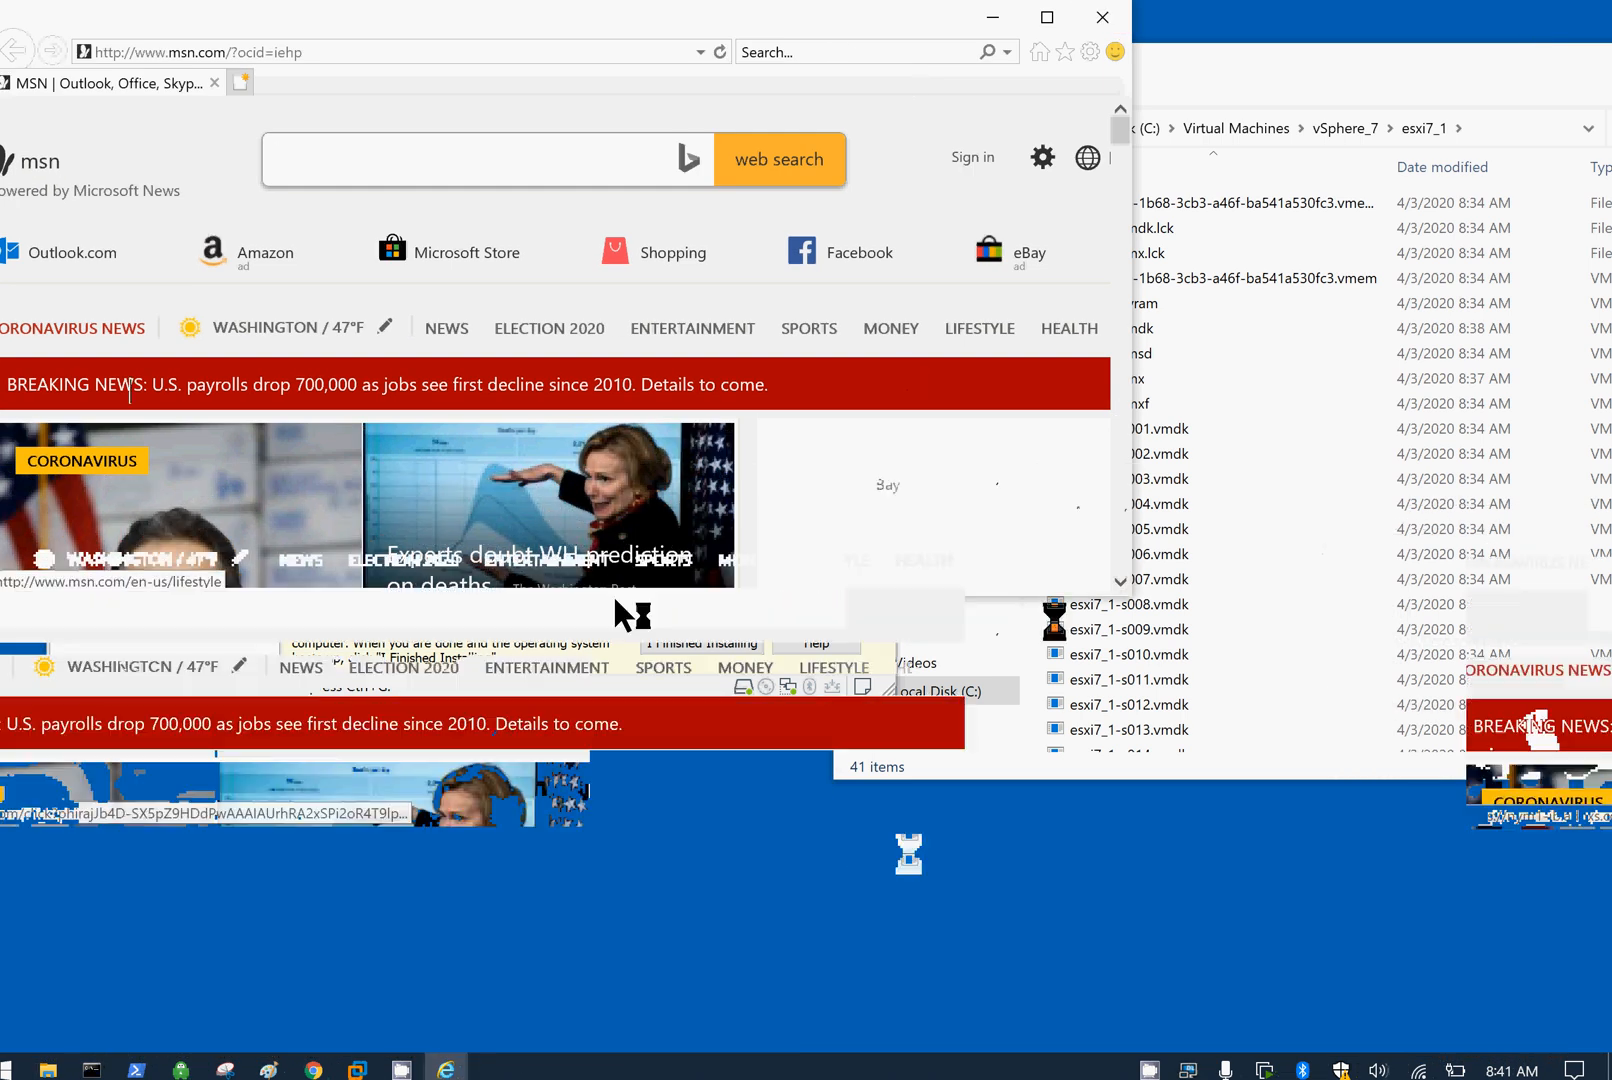
left_click_drag(655, 32, 1088, 660)
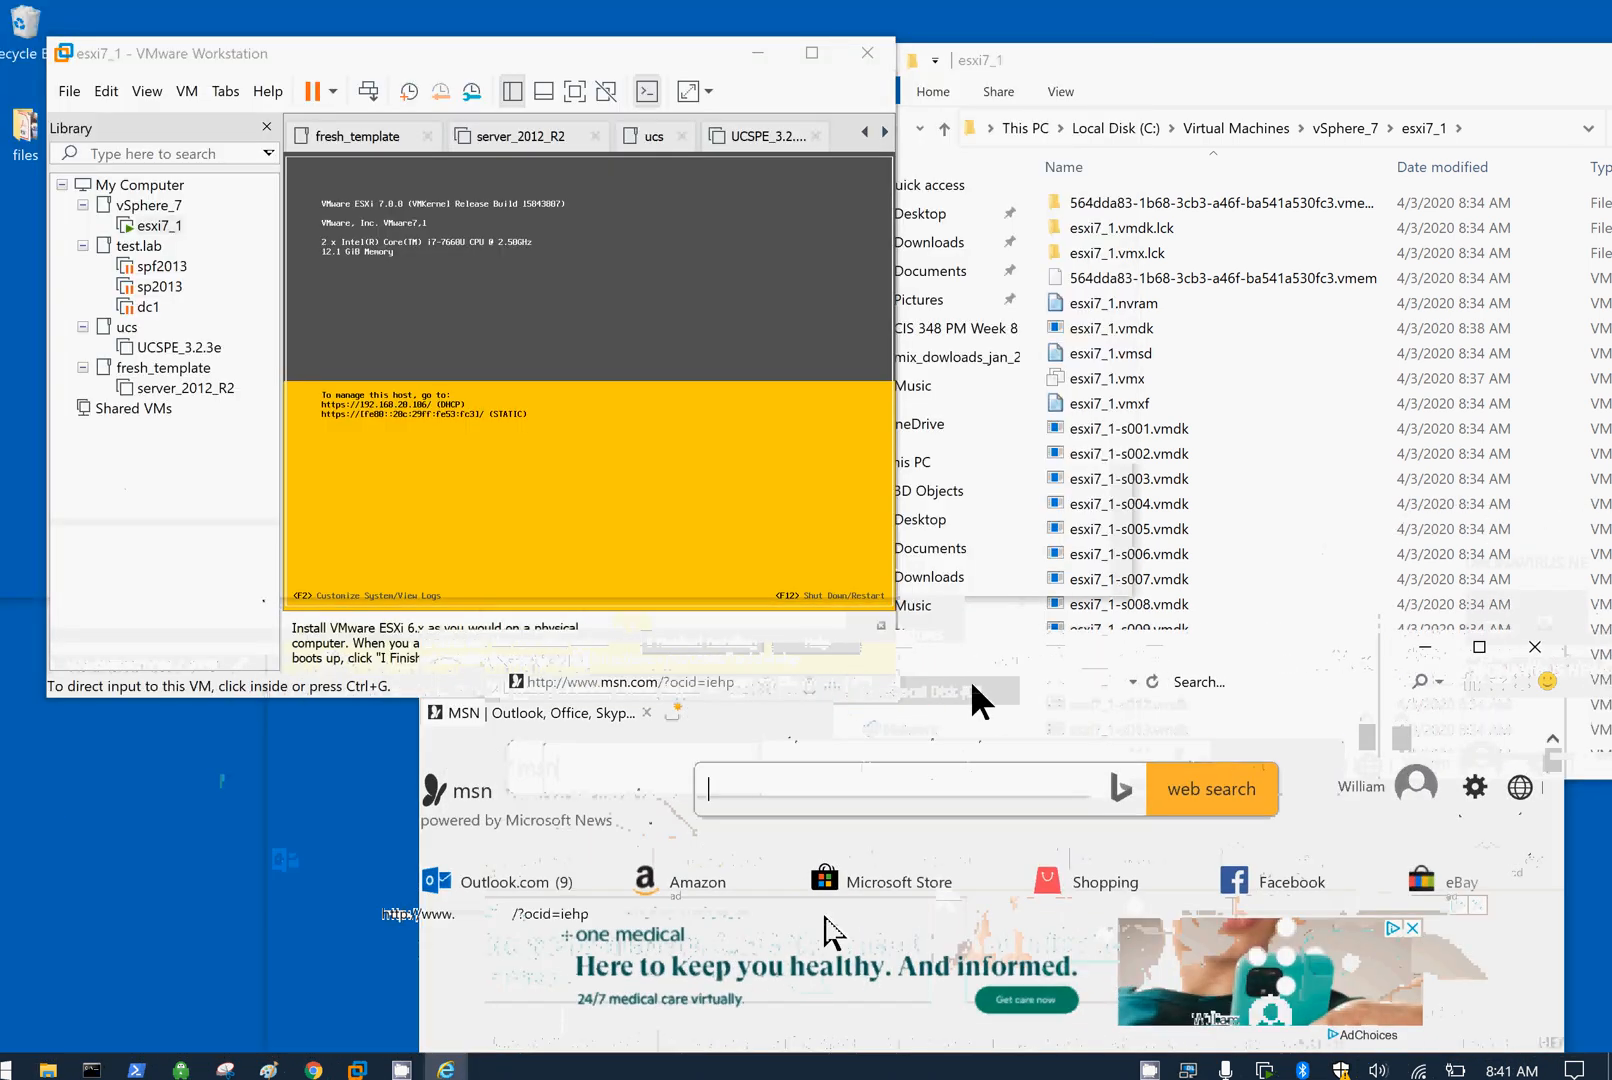
left_click(968, 679)
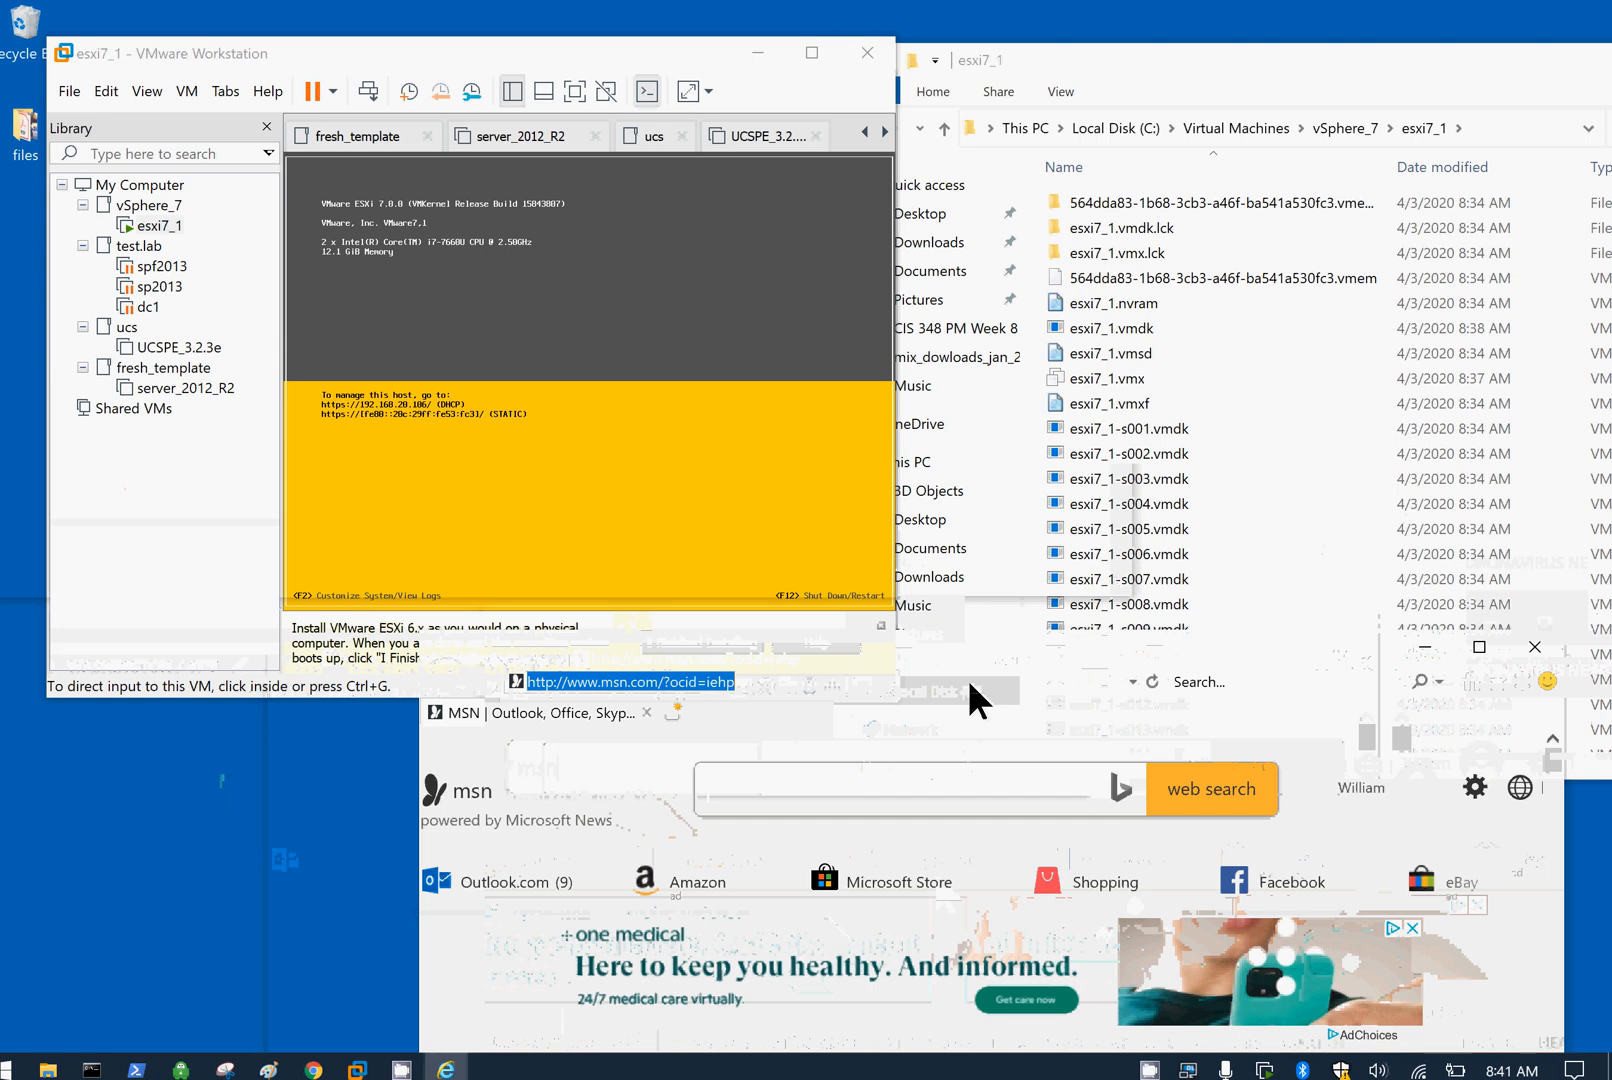
type("https")
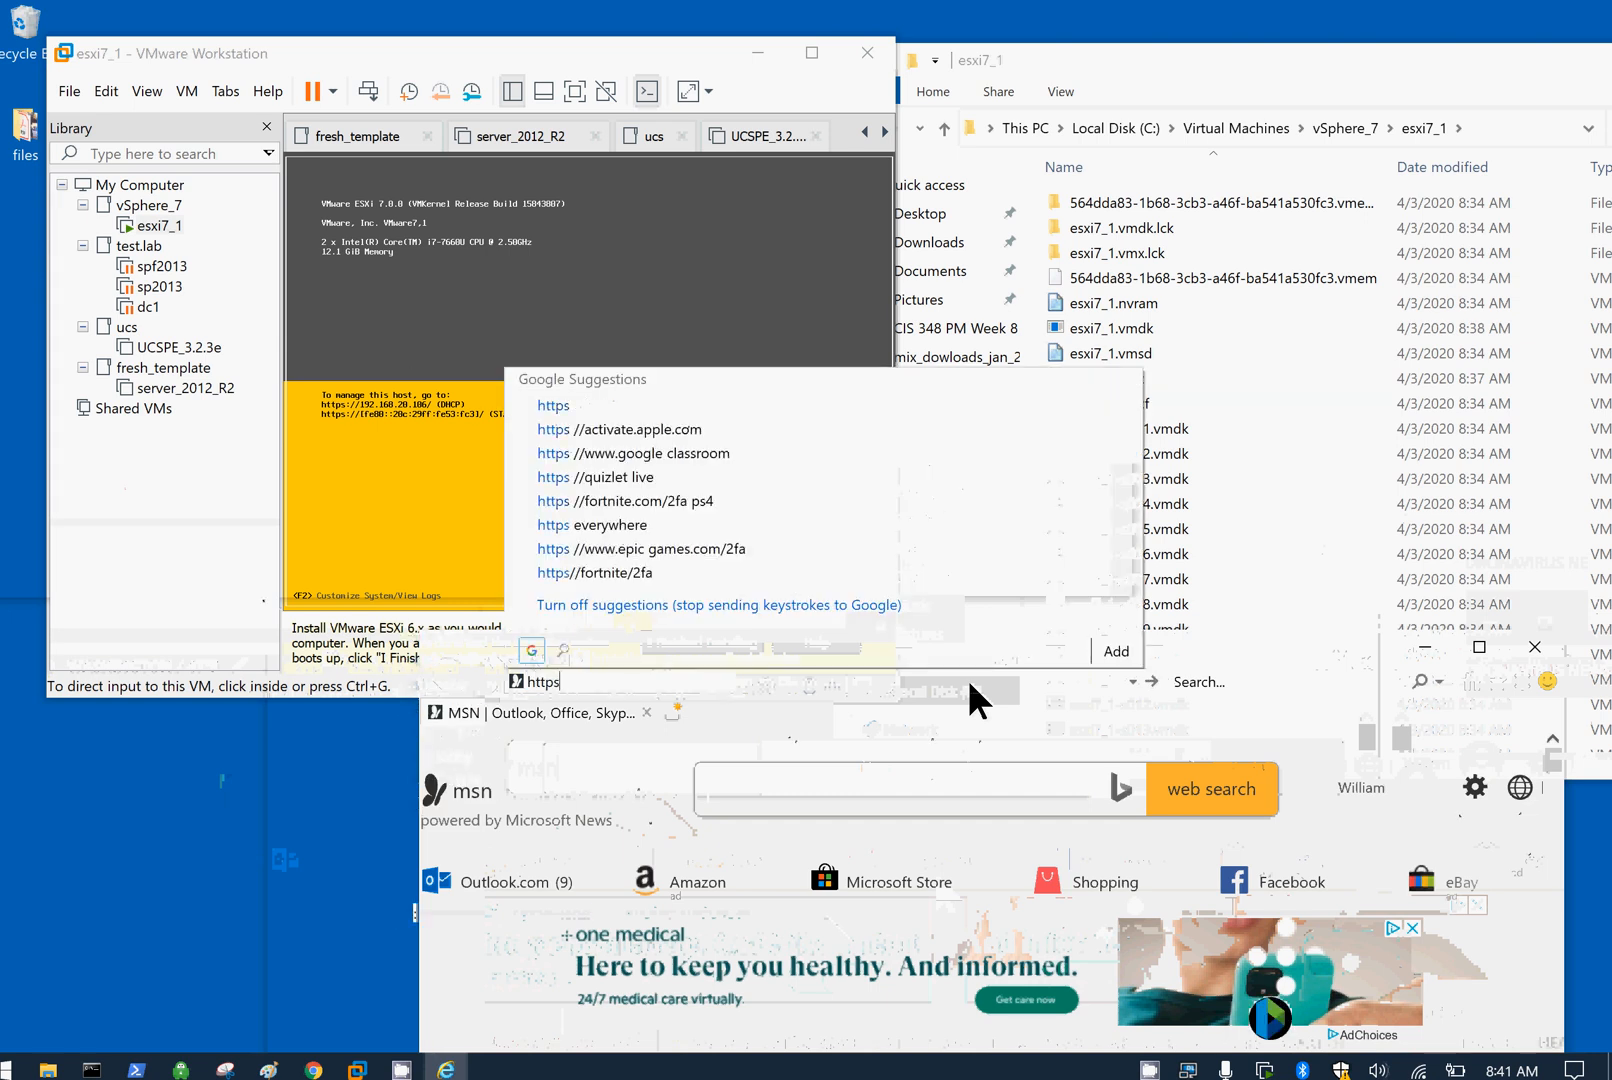
type("://192")
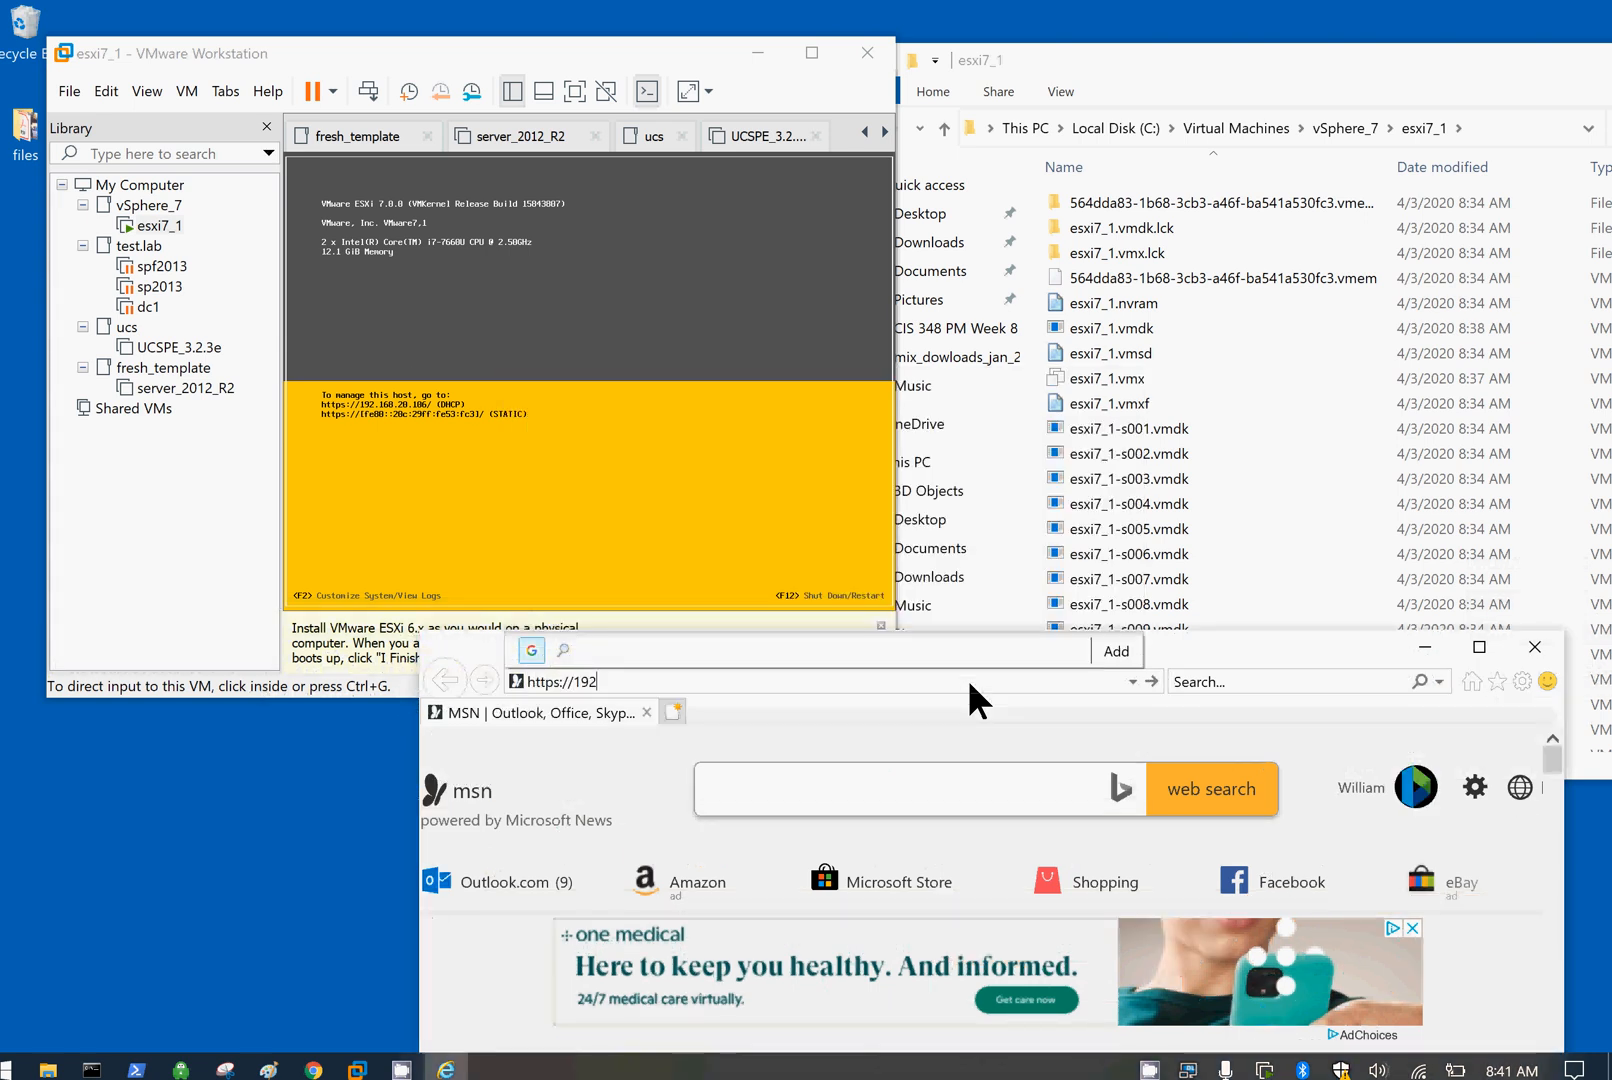
type(".168.29.106")
key("Return")
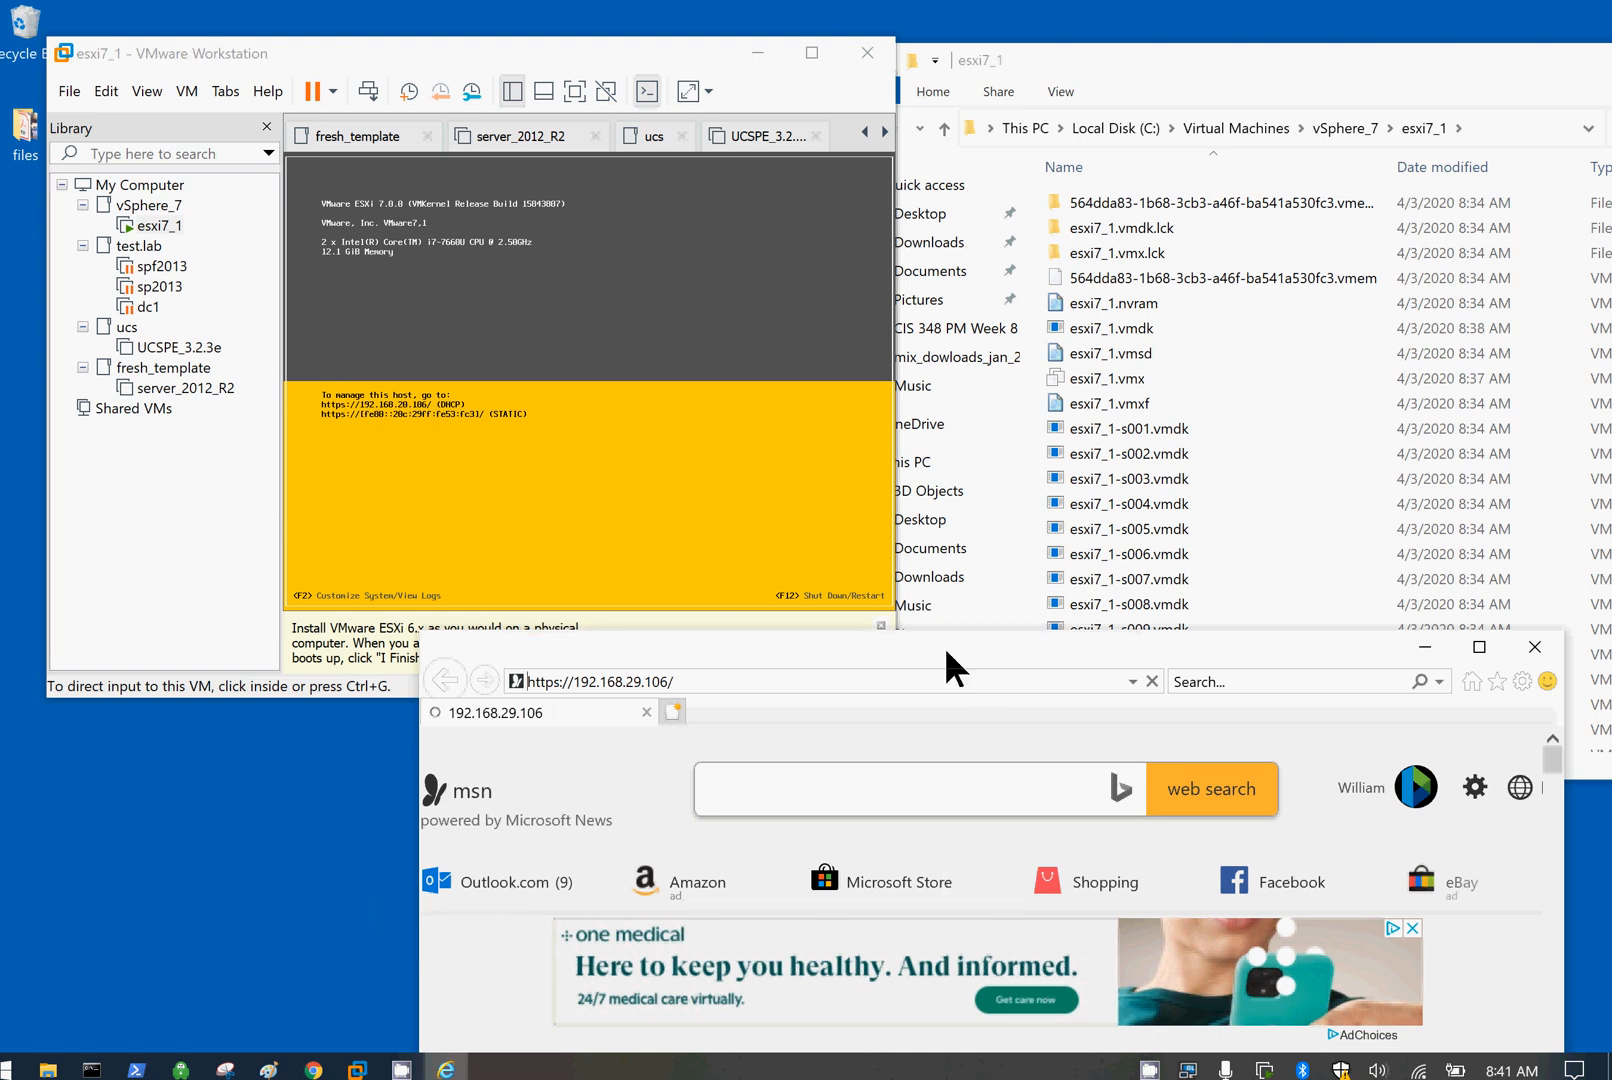
left_click_drag(945, 646, 1258, 132)
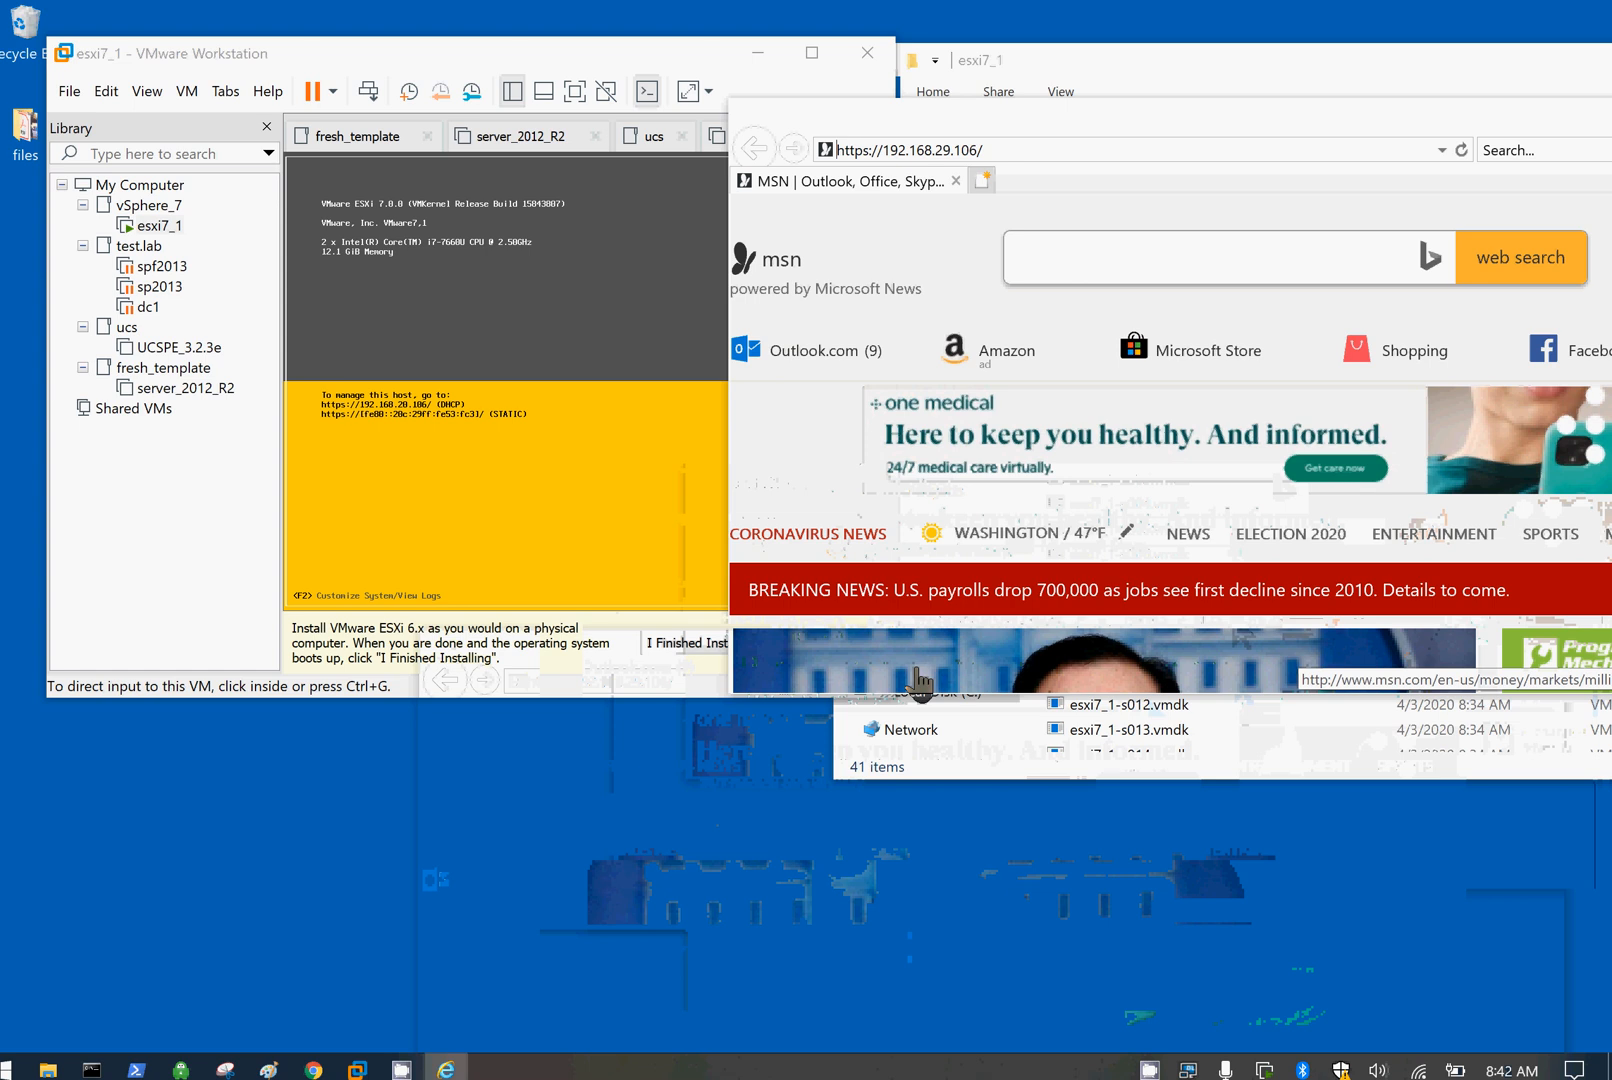
Step: Log into the esxi7_1 console as root via F2, then Esc out and release input with Ctrl+Alt
left_click(611, 474)
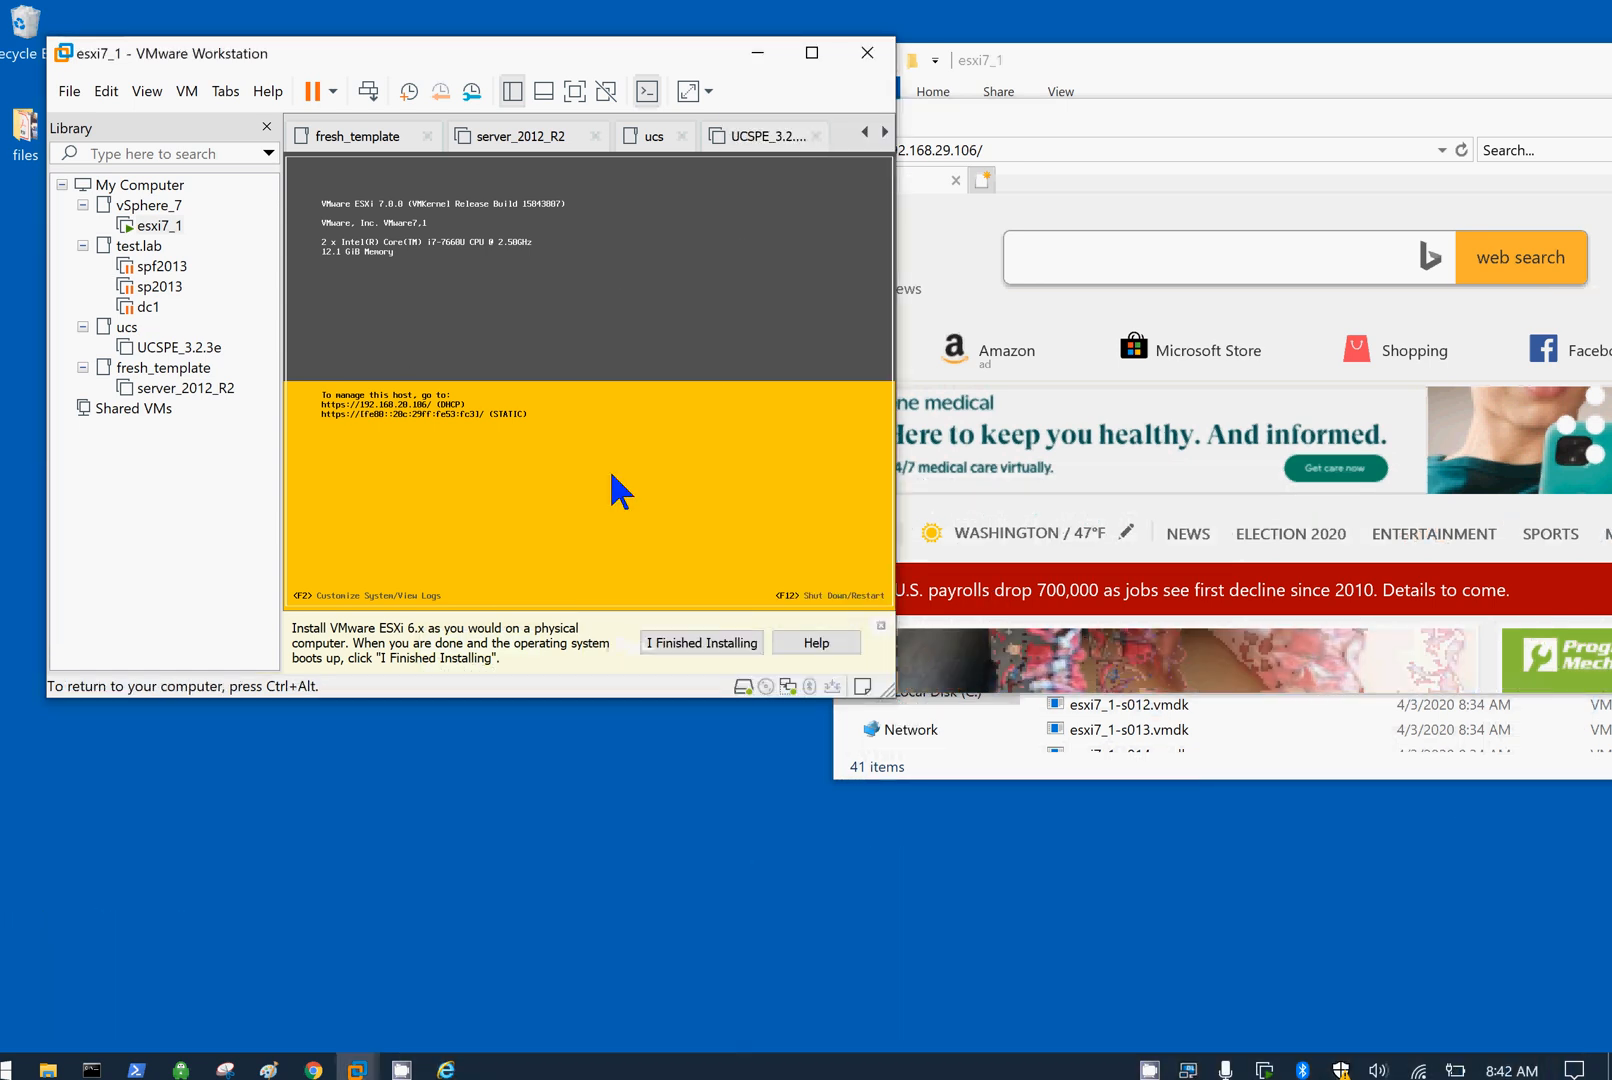
key("alt+Tab")
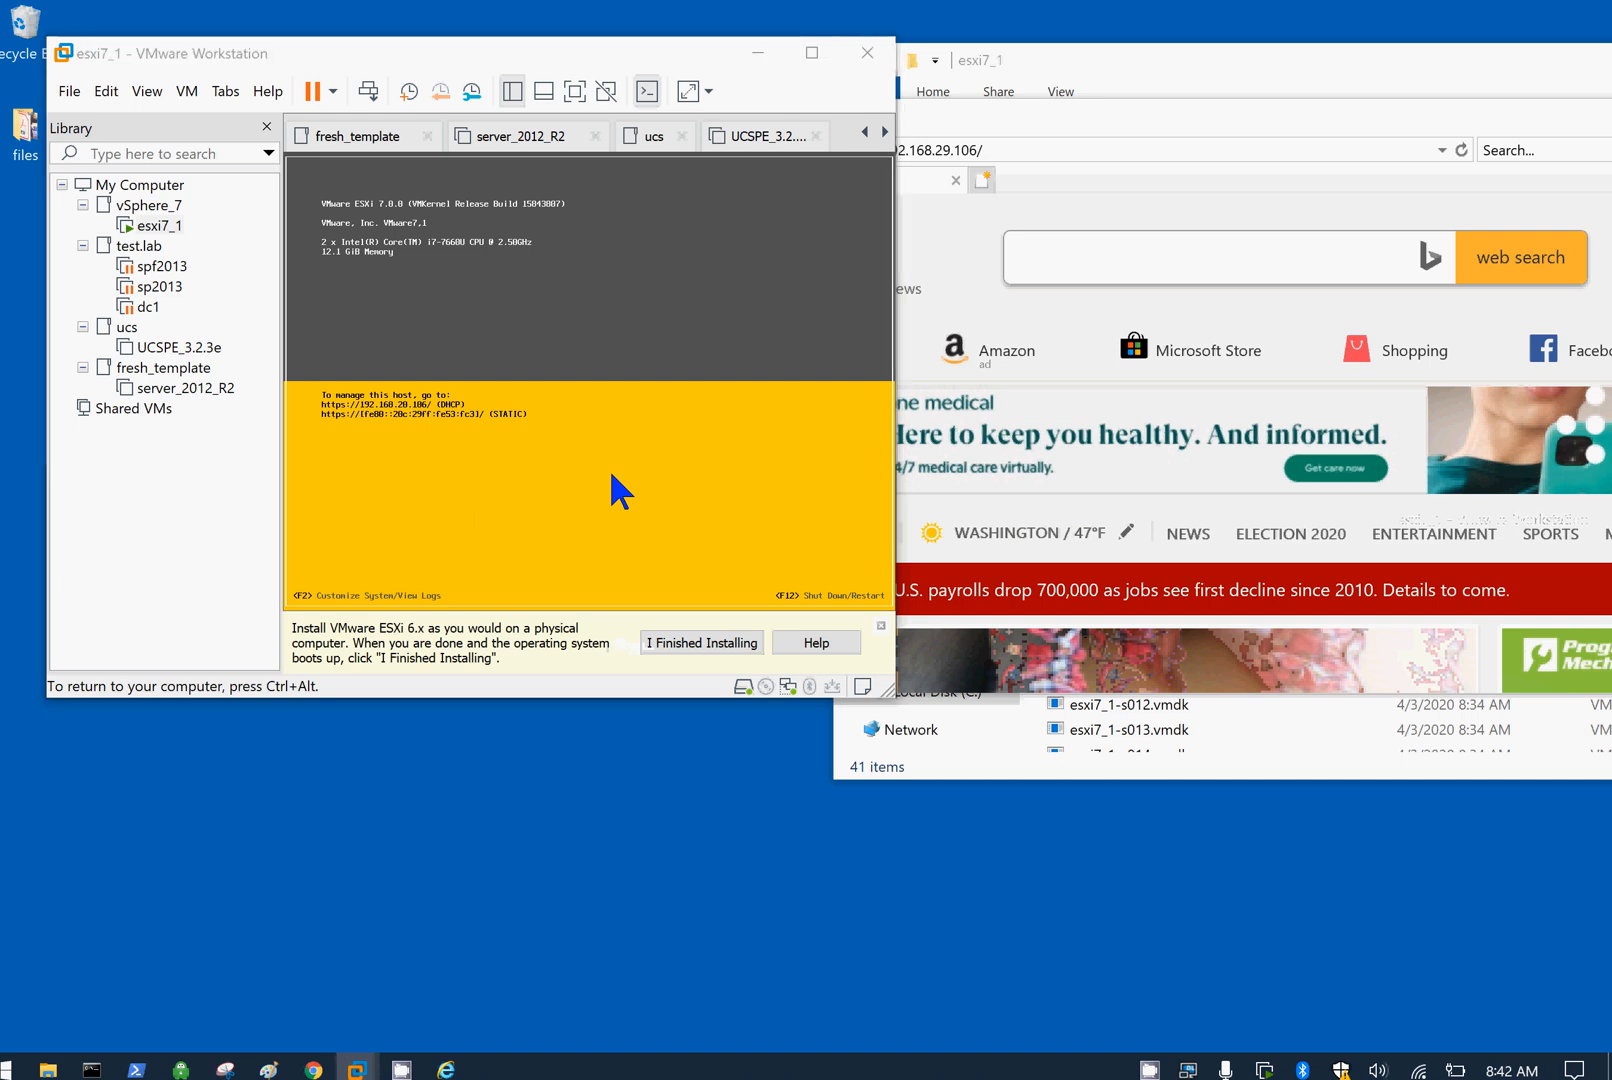
key("F2")
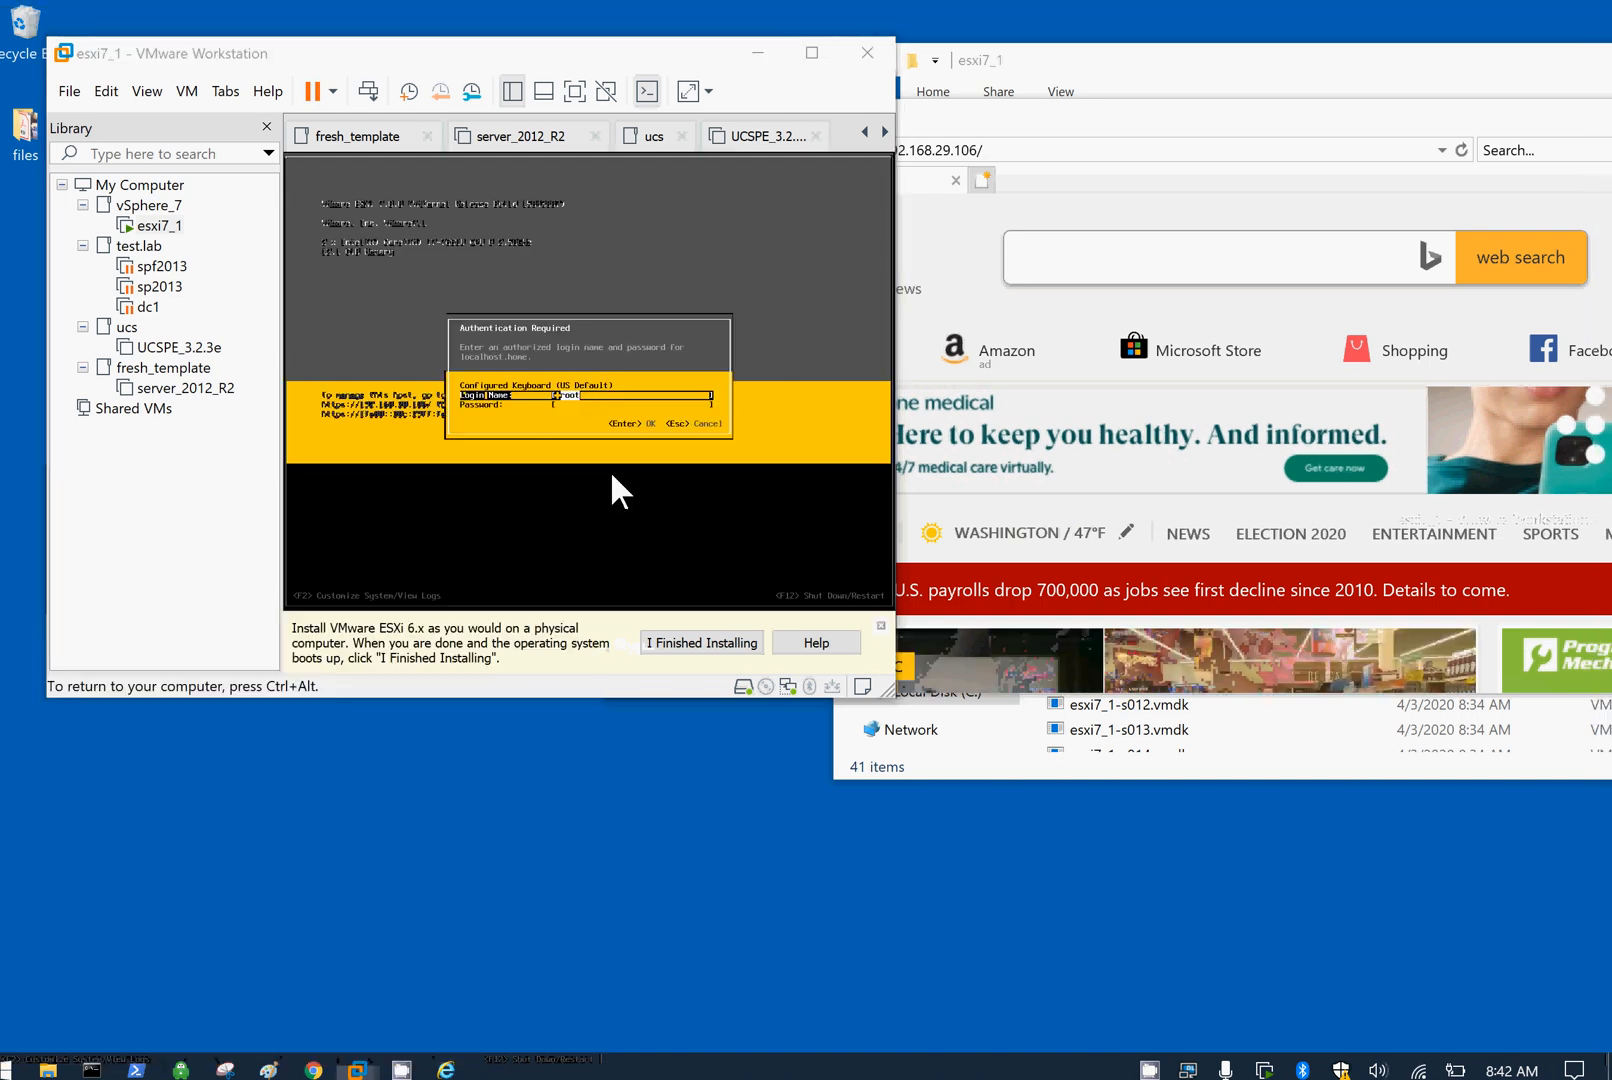
key("Tab")
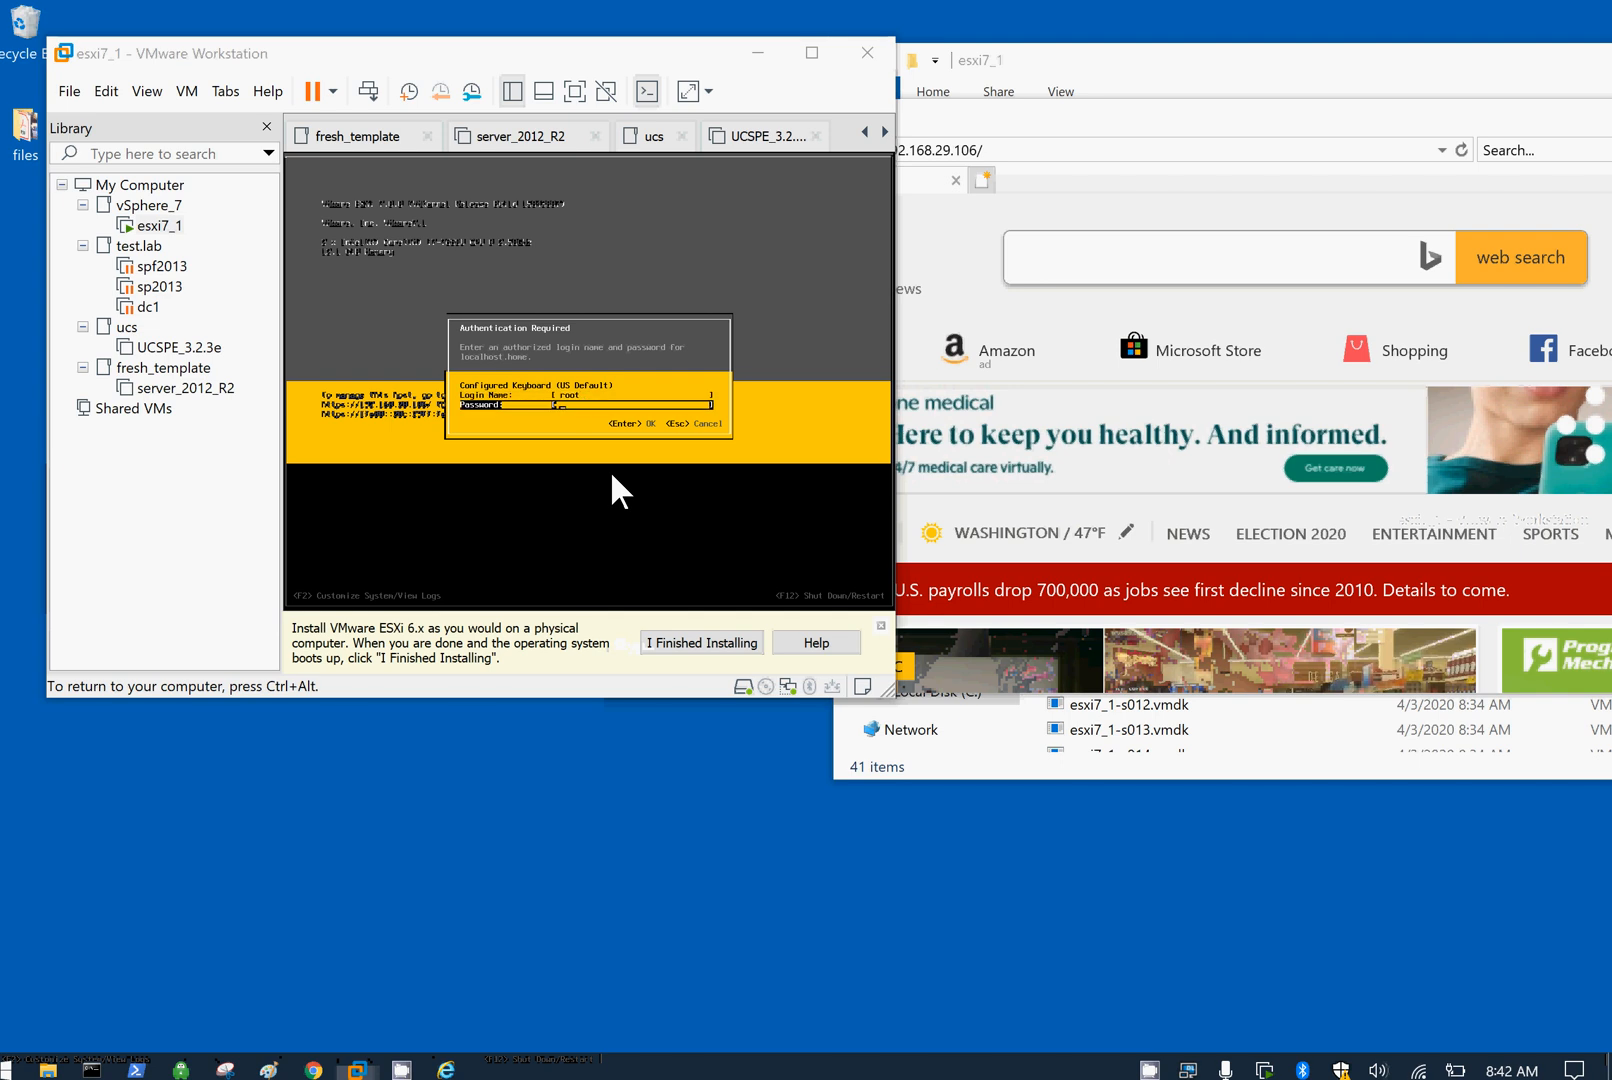
type("*****")
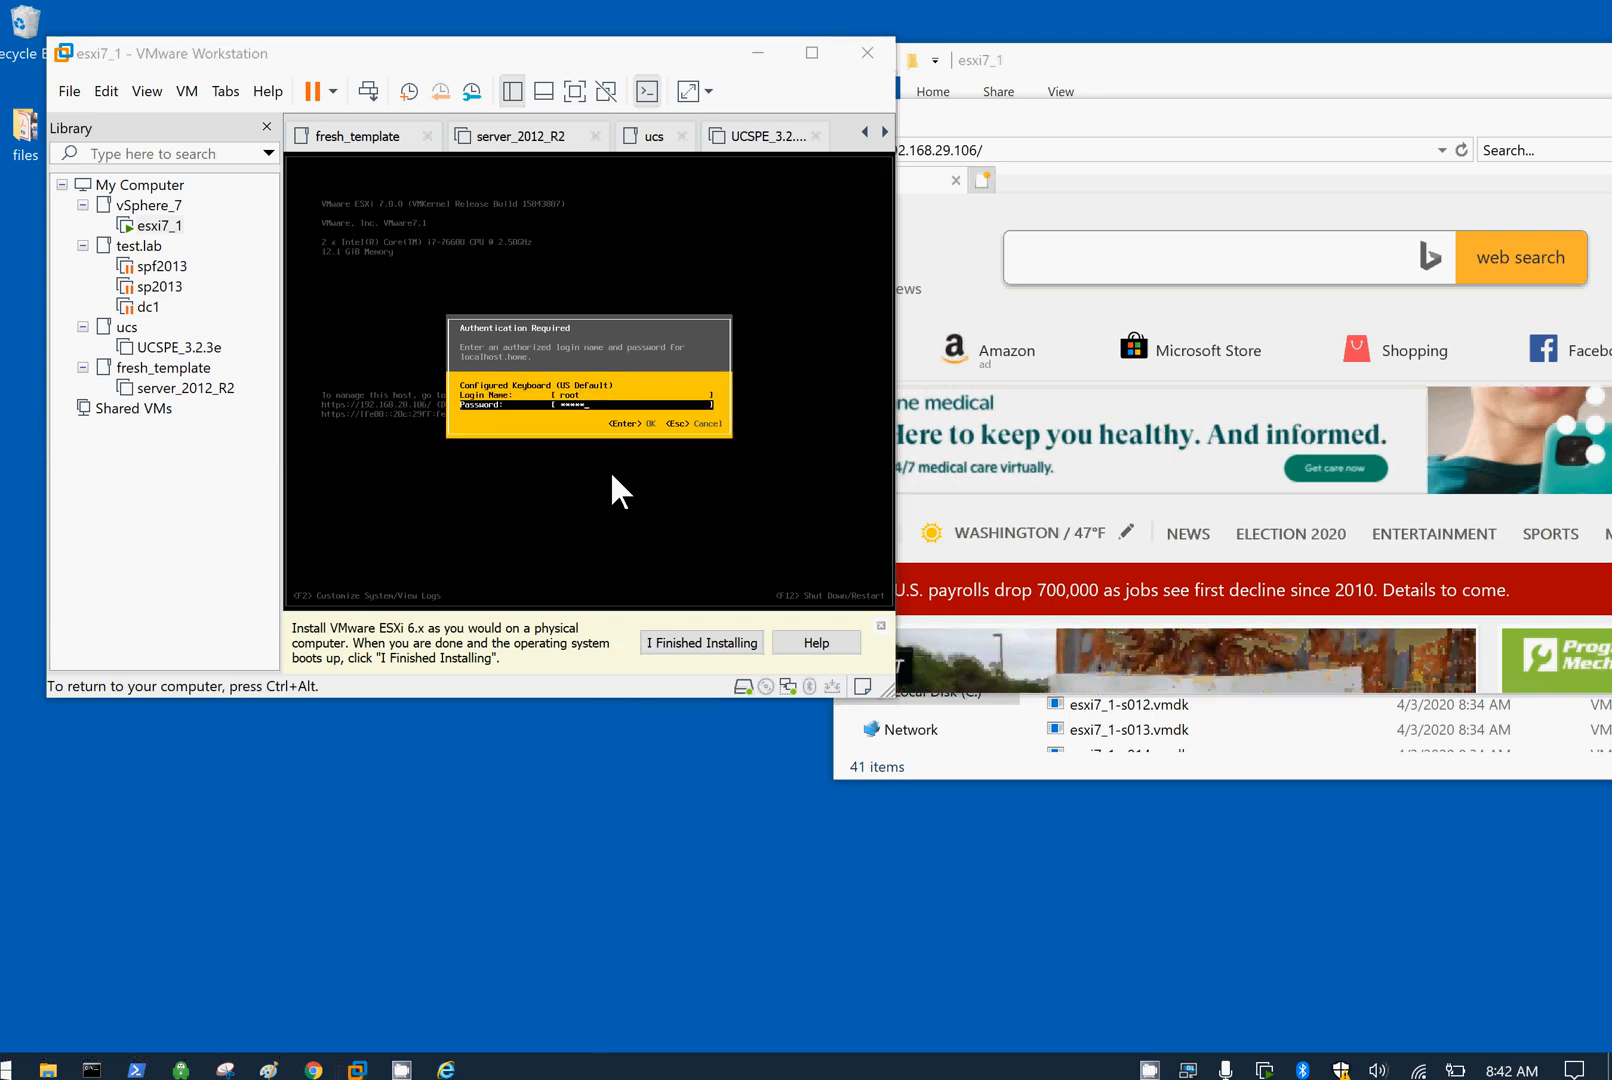
key("Return")
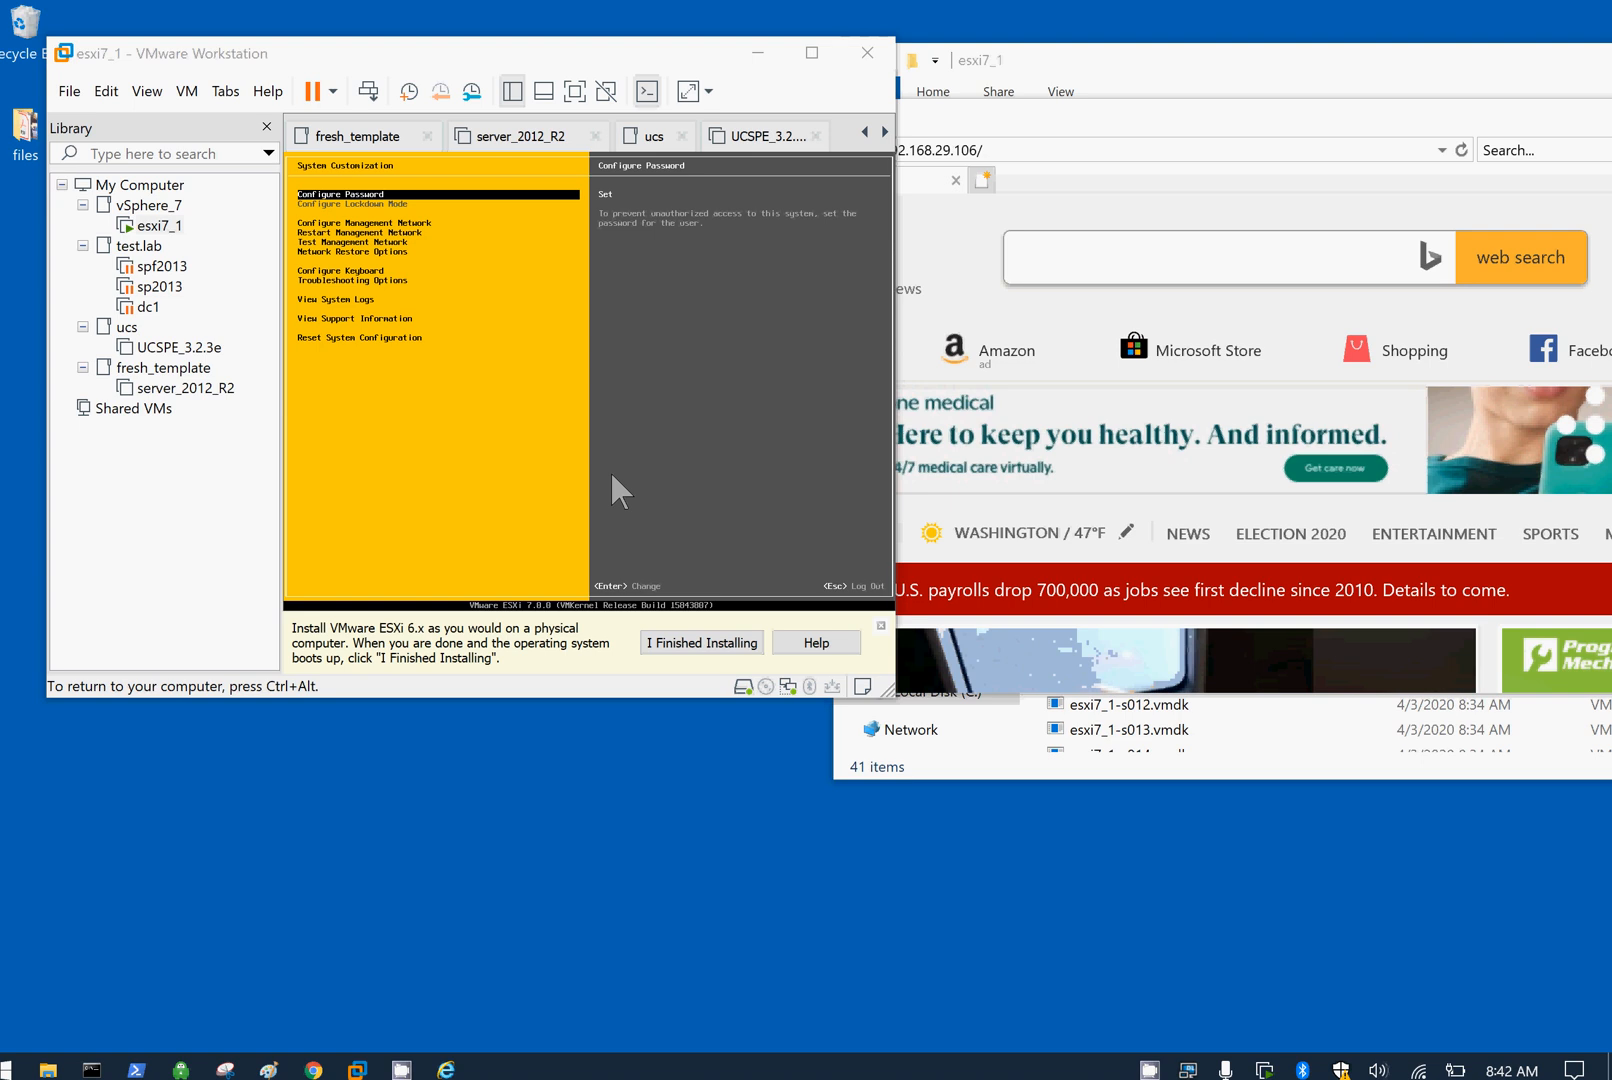
key("Escape")
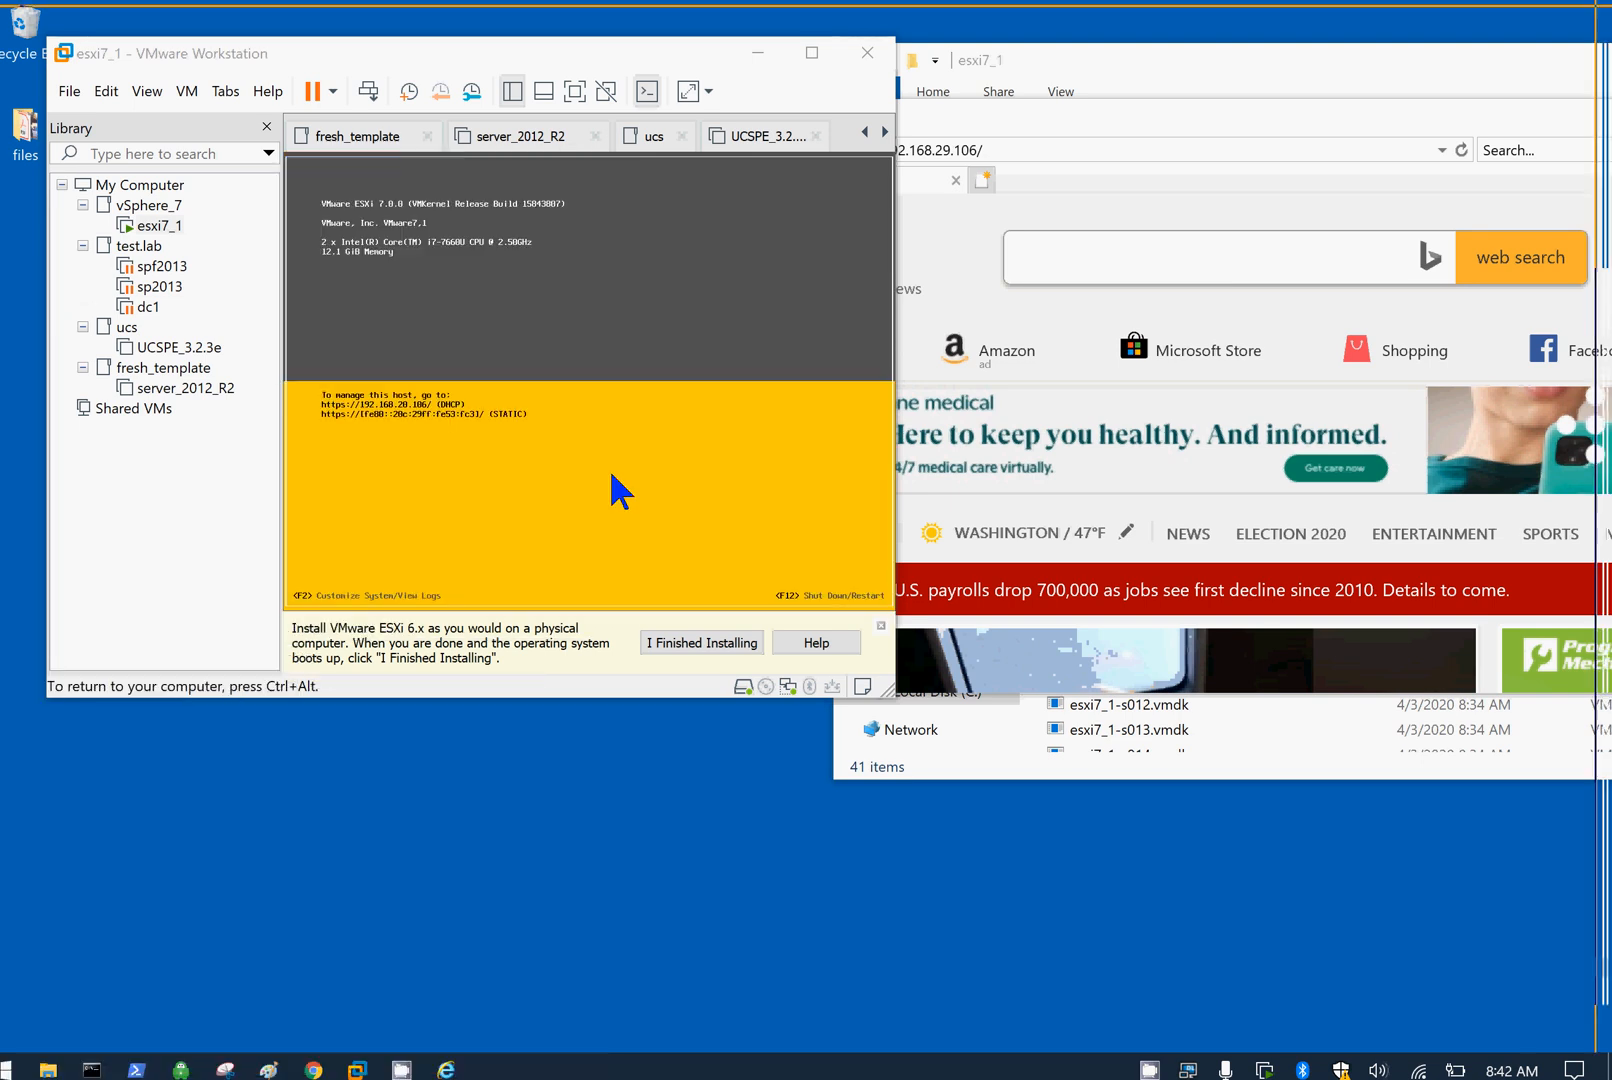
key("ctrl+alt")
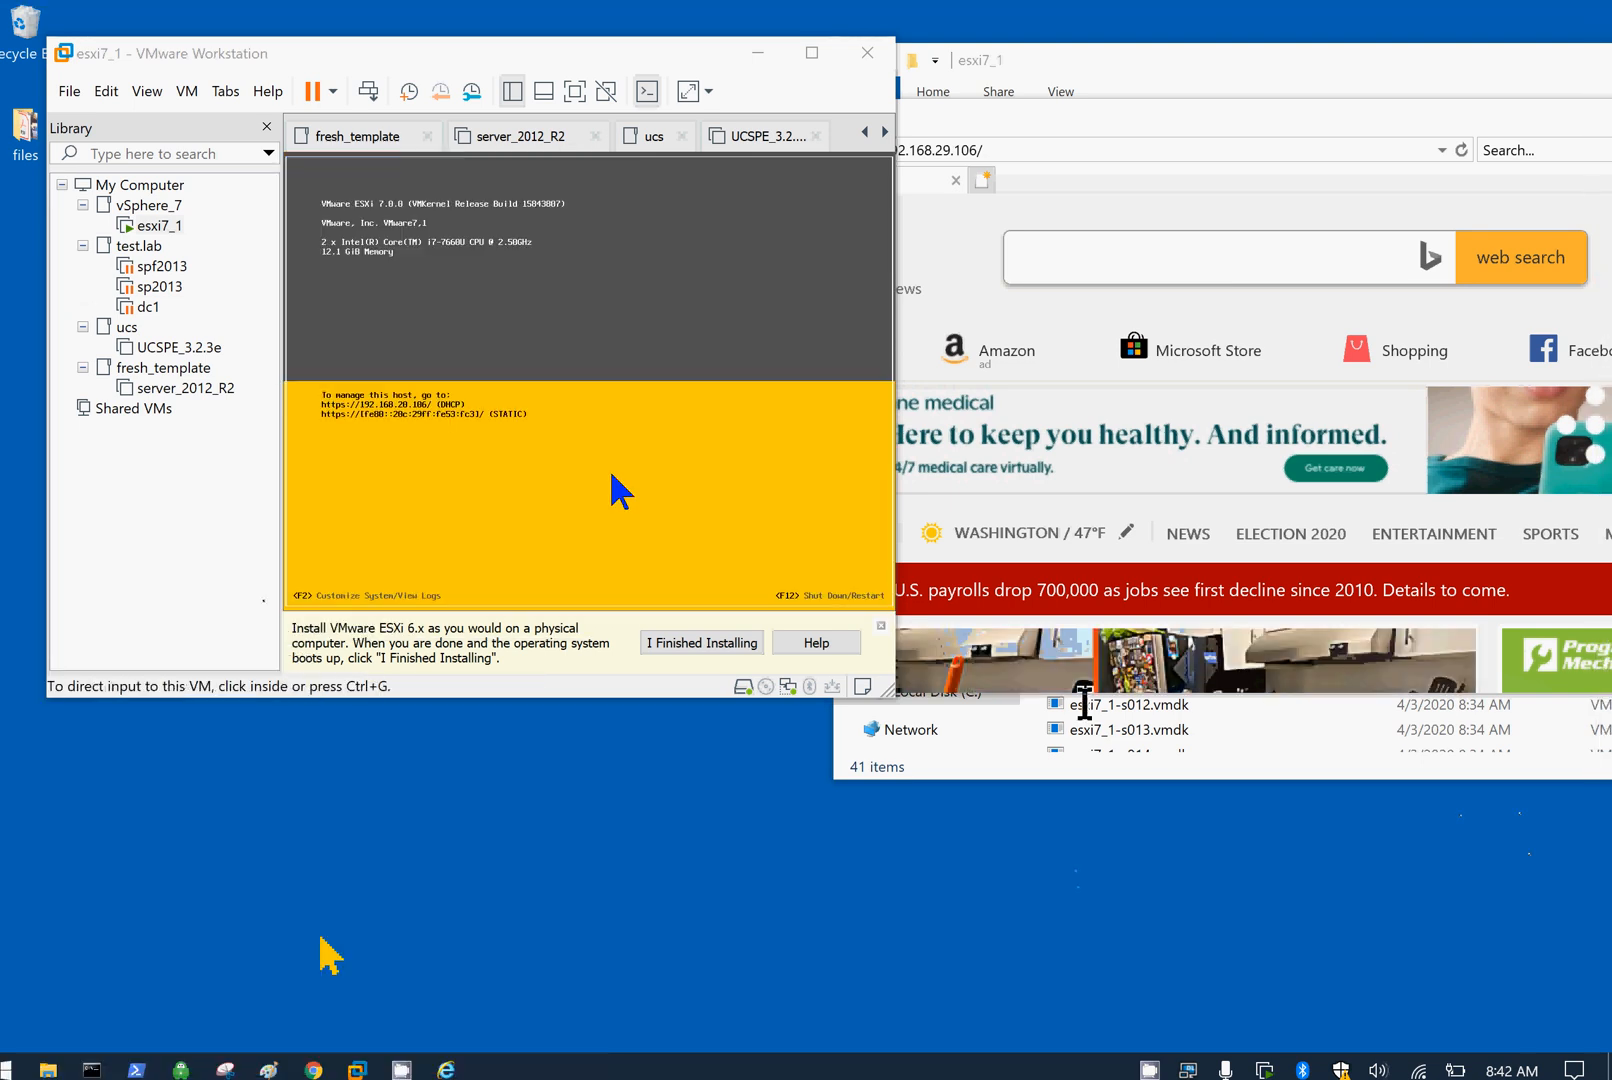
left_click(1050, 157)
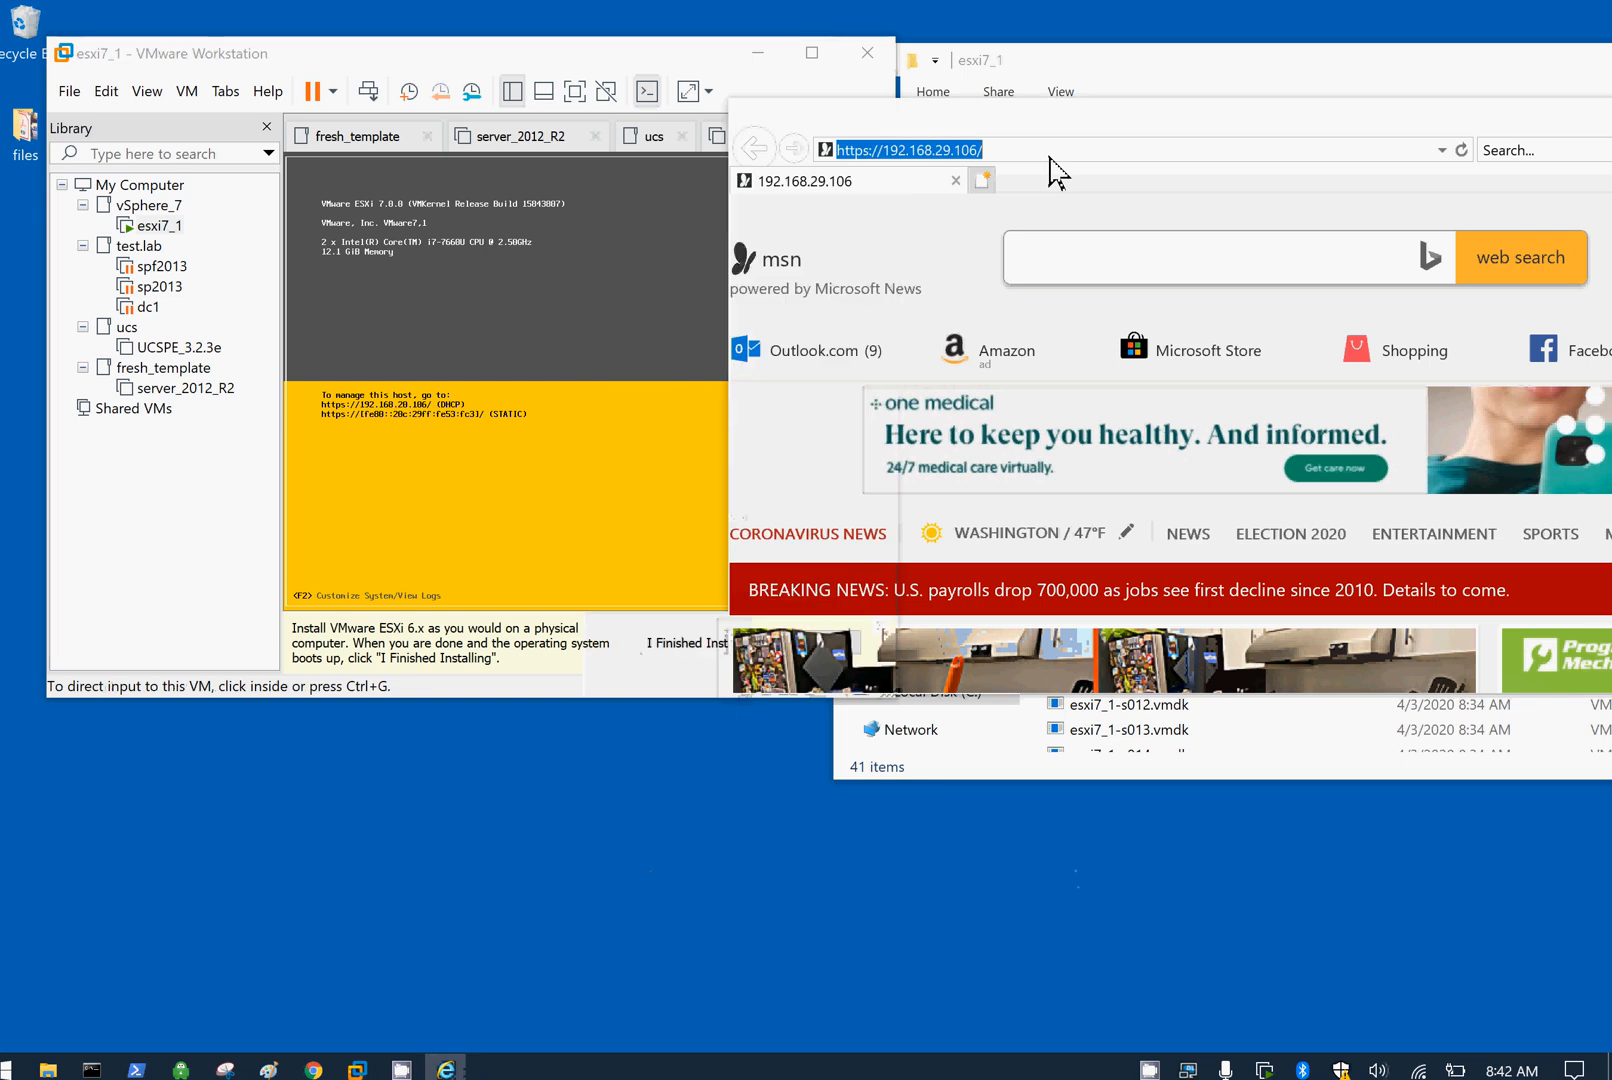
left_click(1050, 157)
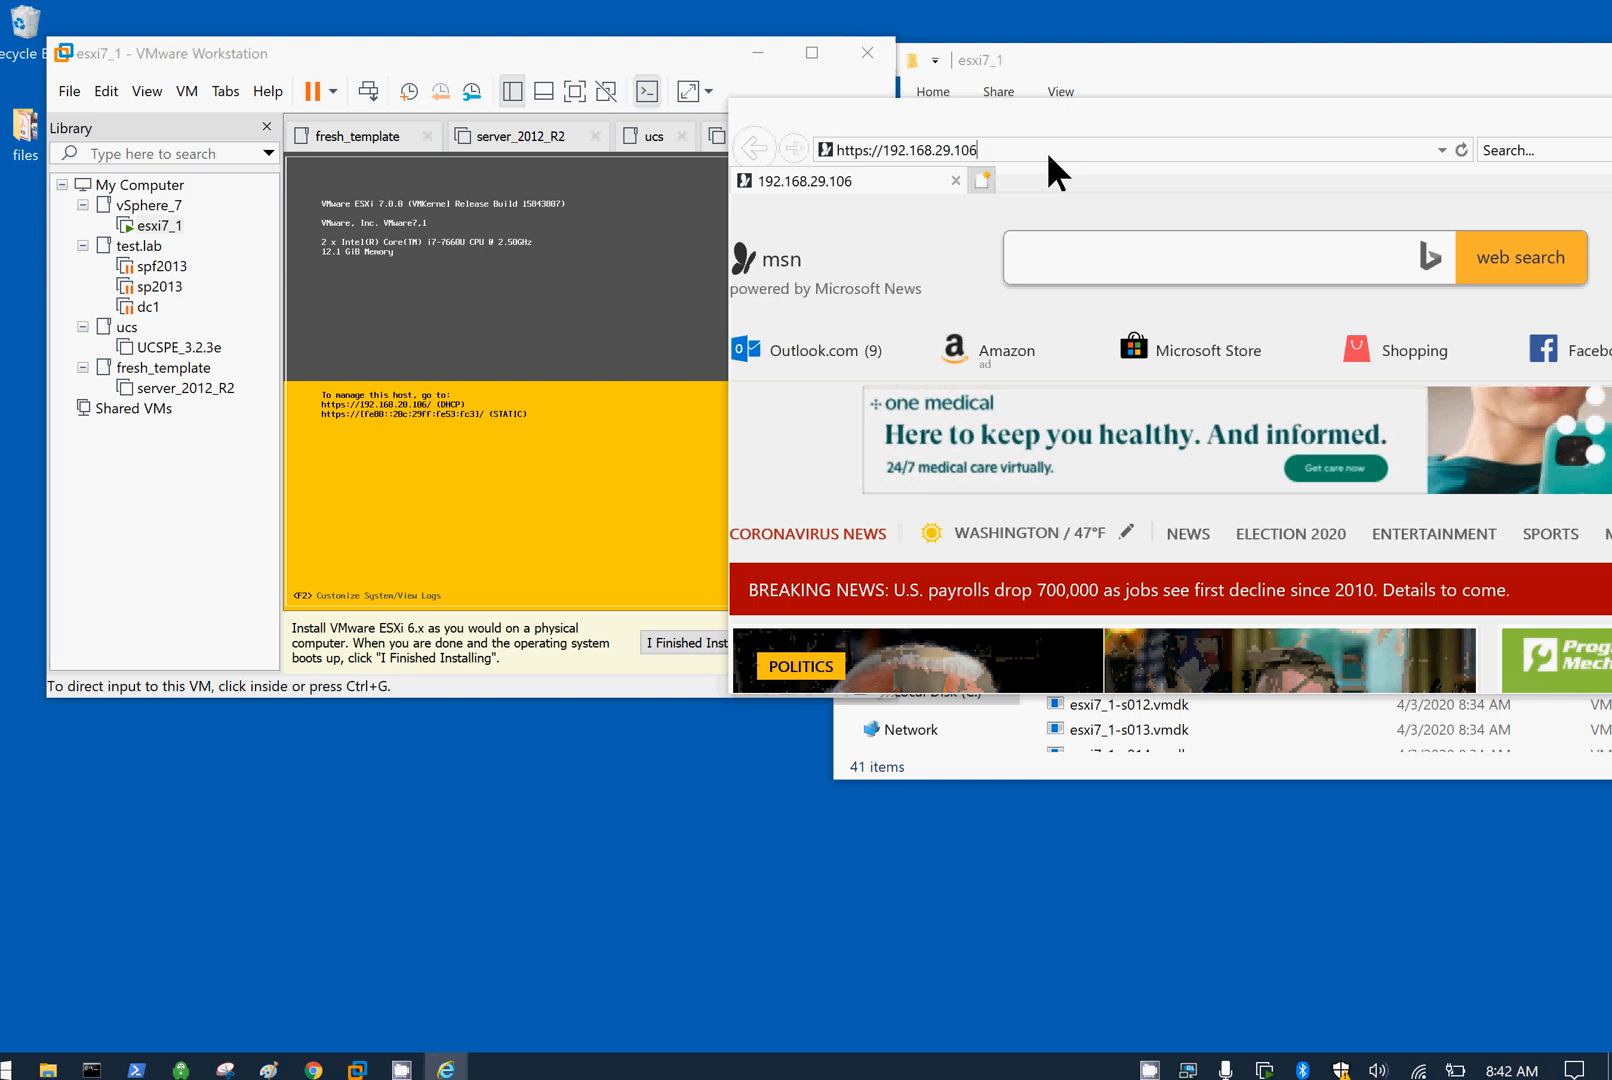
key("Return")
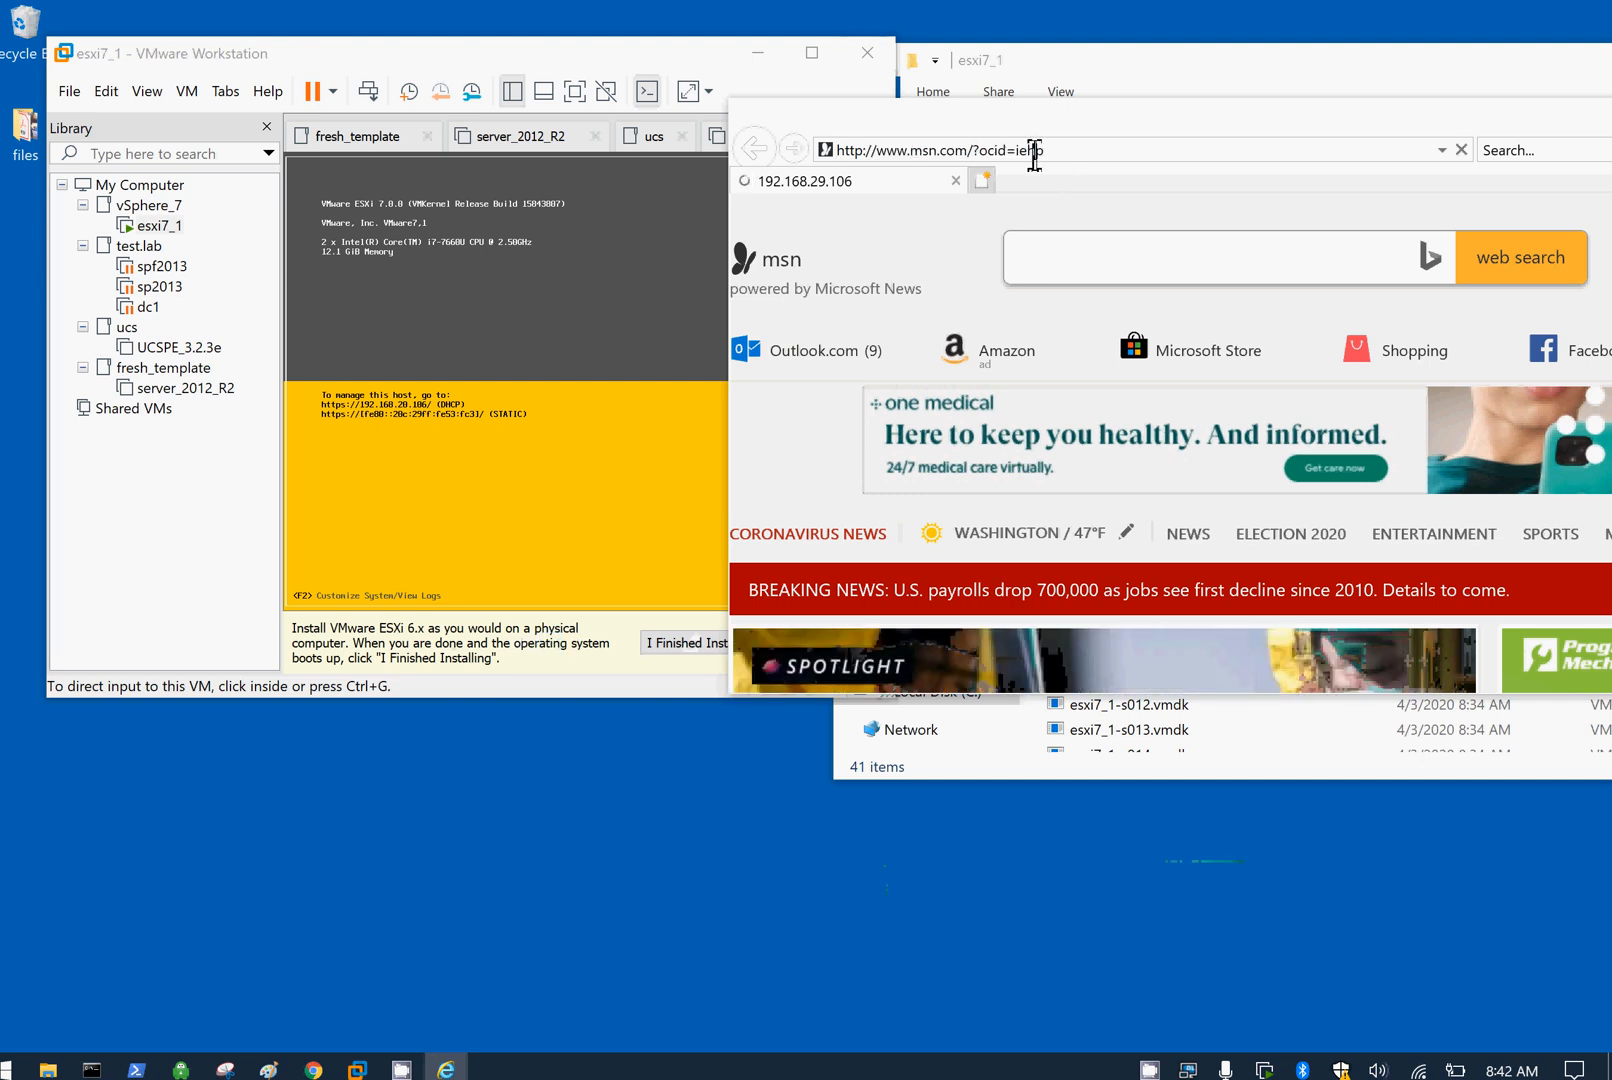